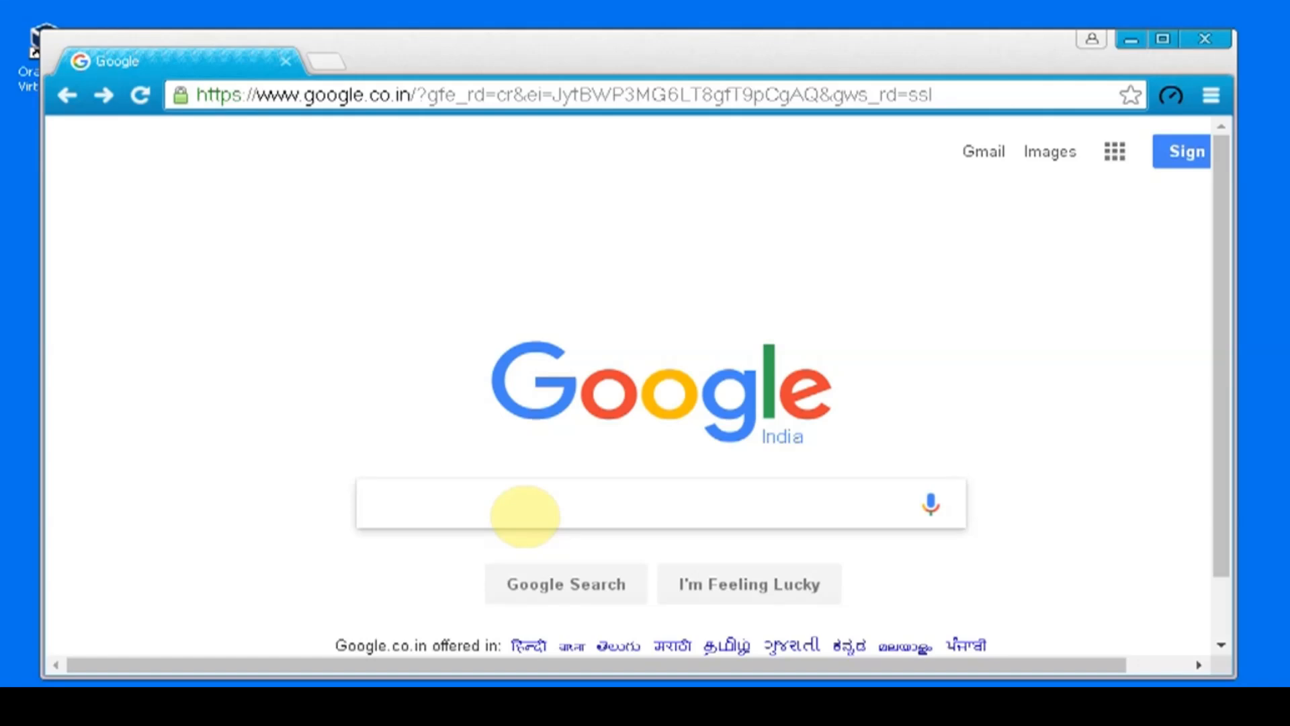
# Step: Search Google for "ubuntu server" and open the Download Ubuntu Server page on ubuntu.com
pyautogui.write('u')
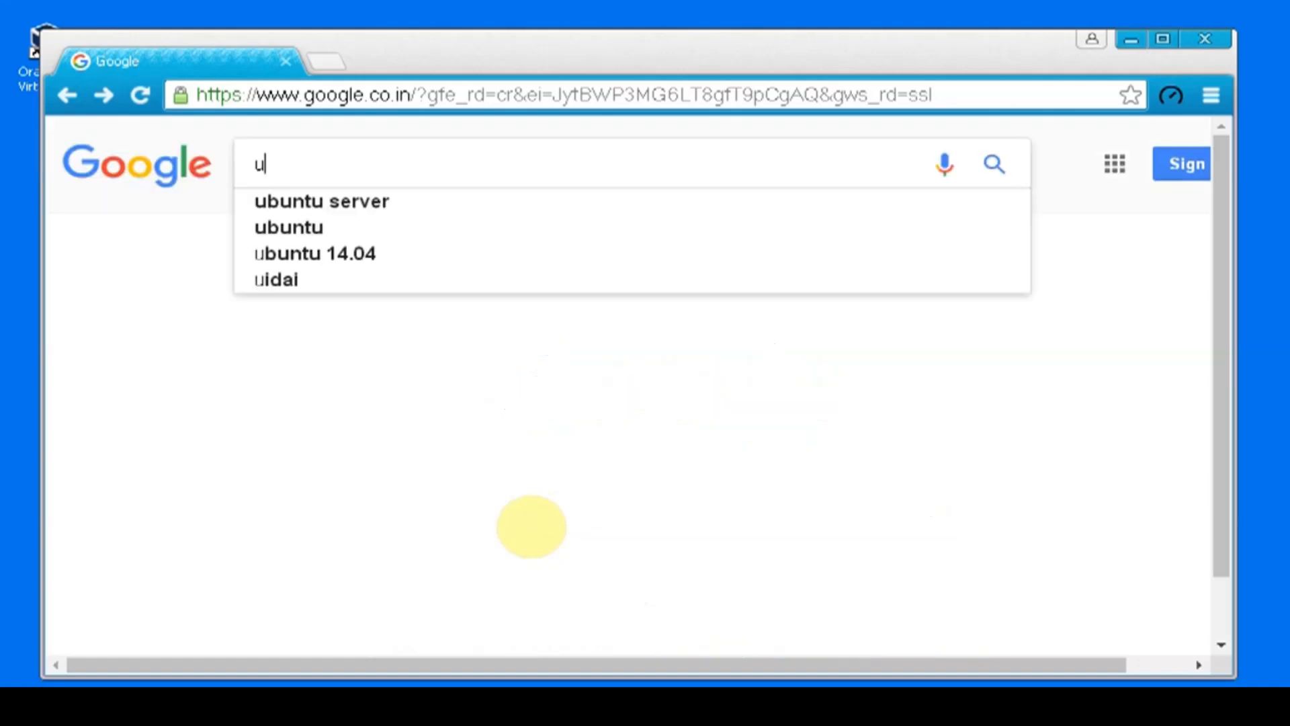
pyautogui.press('Down')
pyautogui.press('Return')
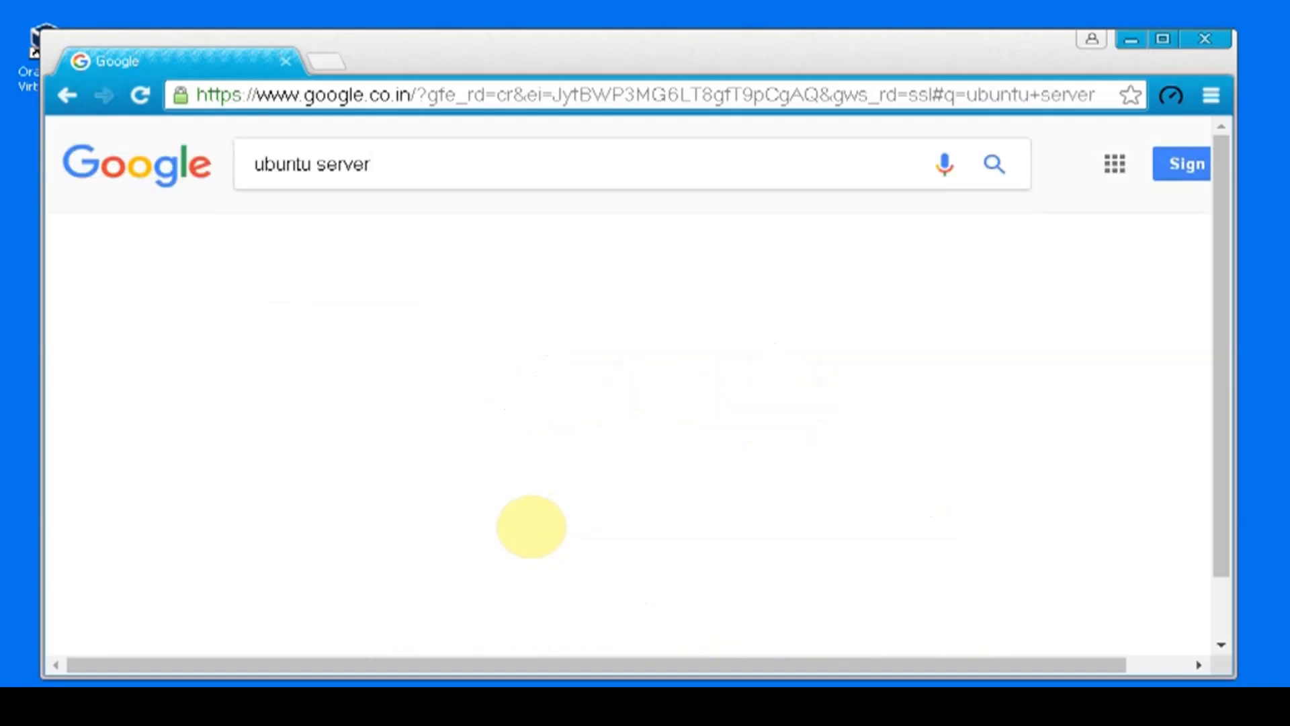
pyautogui.scroll(-2, 567, 455)
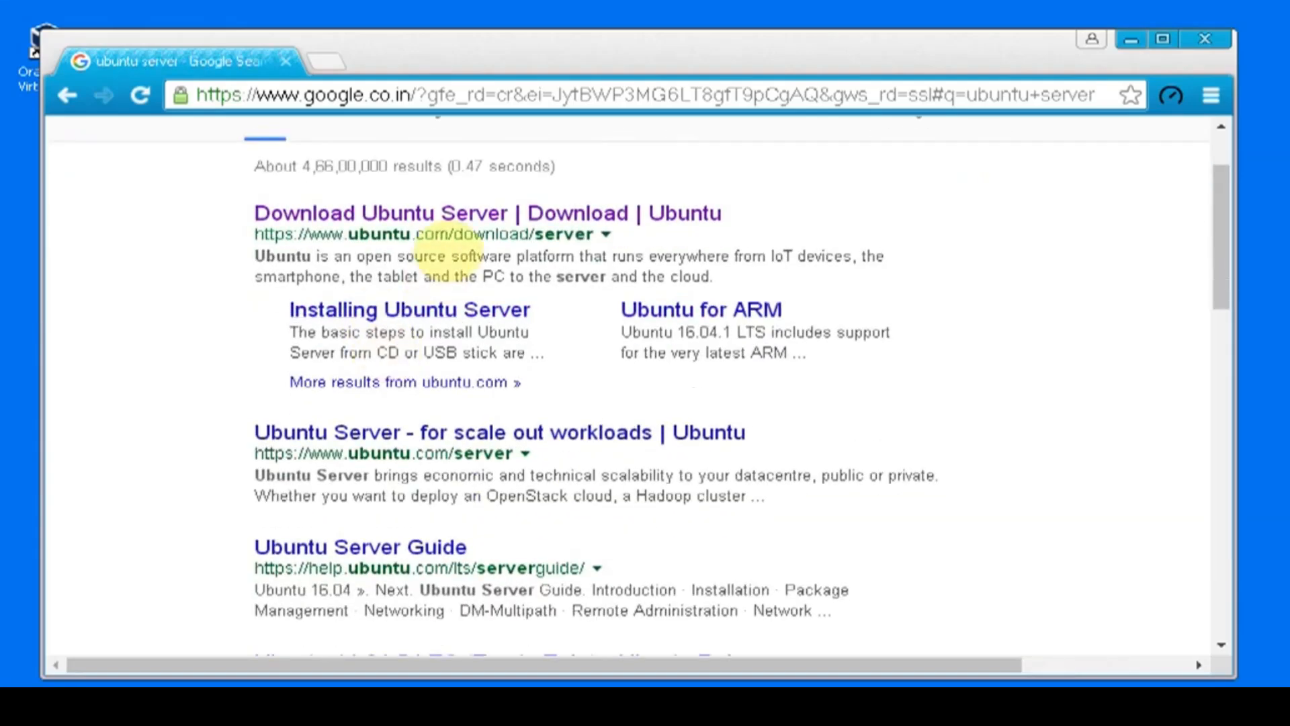
pyautogui.click(477, 213)
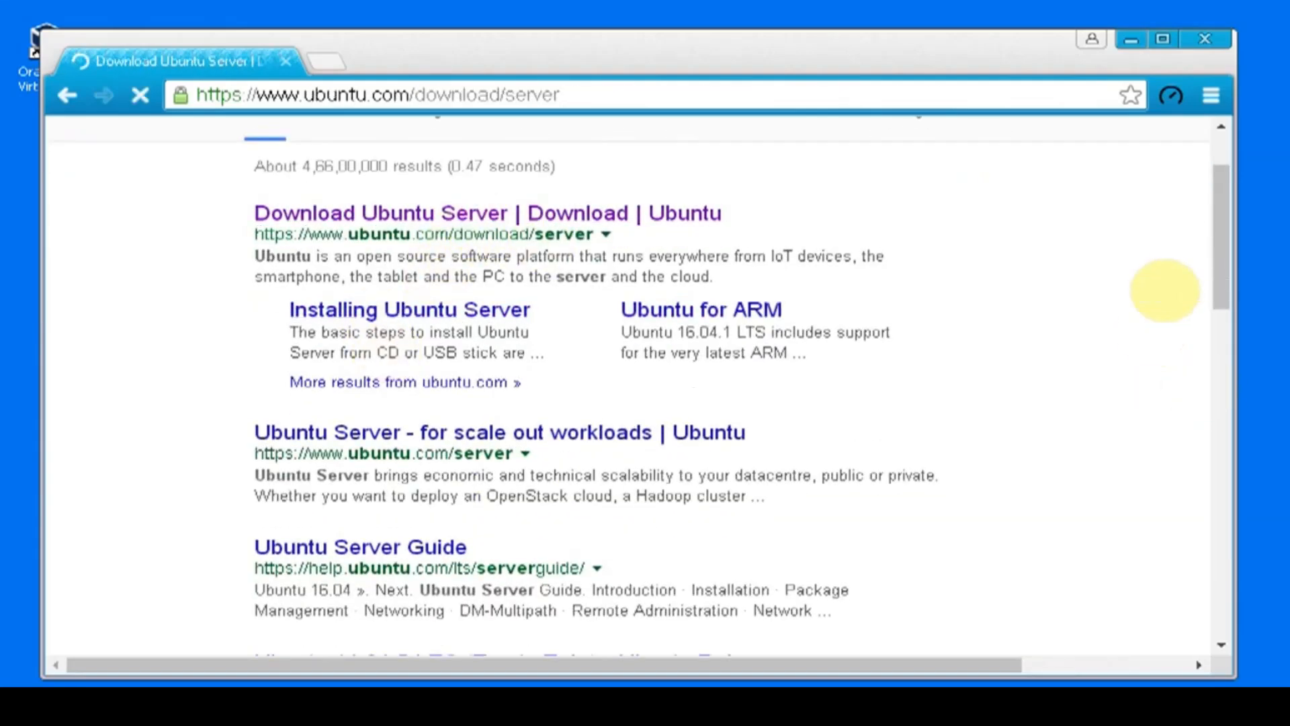
# Step: Examine the Ubuntu Server 16.04.1 LTS entry, highlighting its LTS label and the support end date in the description
pyautogui.scroll(-5, 613, 340)
pyautogui.scroll(5, 628, 322)
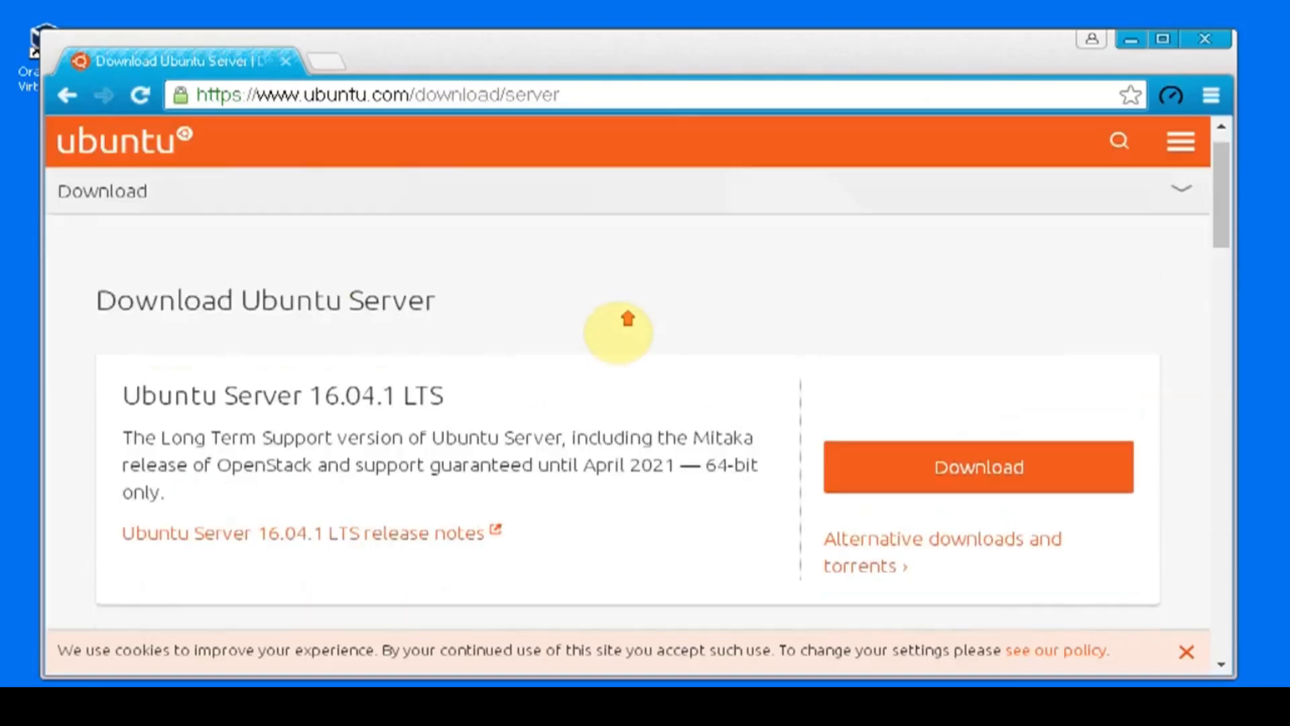
pyautogui.scroll(-1, 320, 334)
pyautogui.scroll(-2, 423, 376)
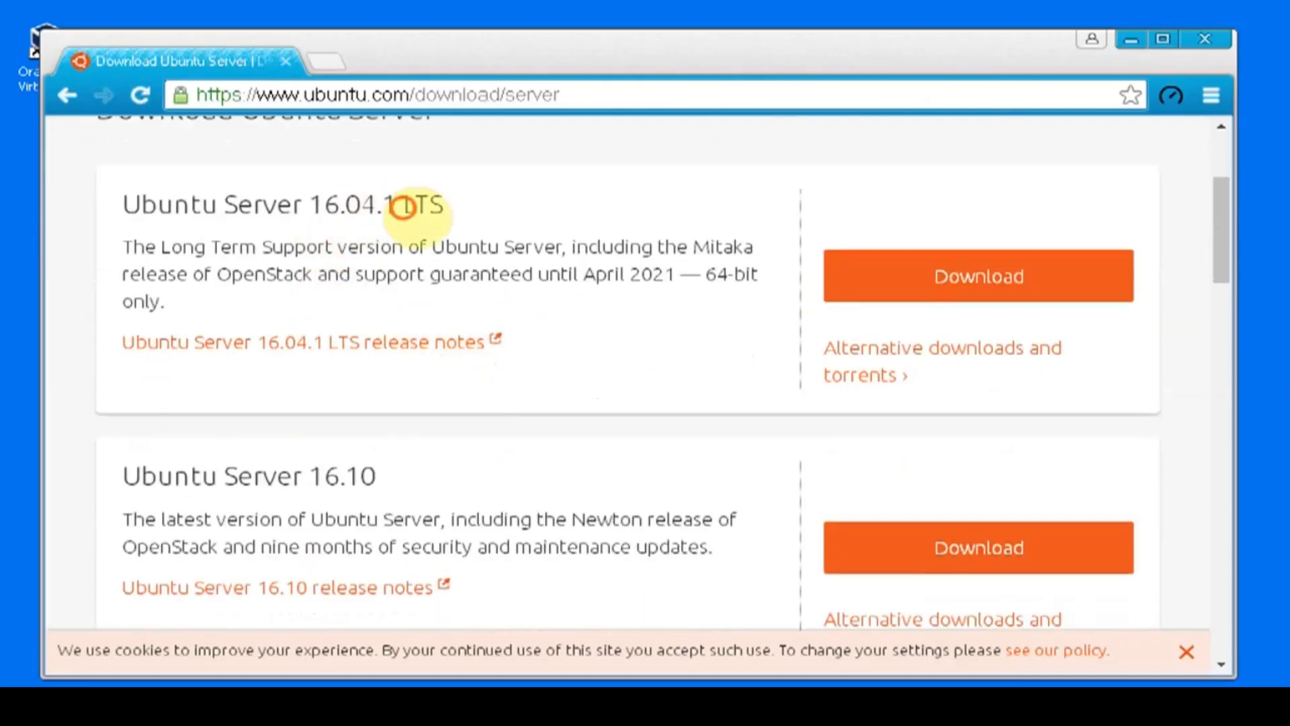
pyautogui.moveTo(403, 205); pyautogui.dragTo(484, 216)
pyautogui.scroll(-1, 512, 315)
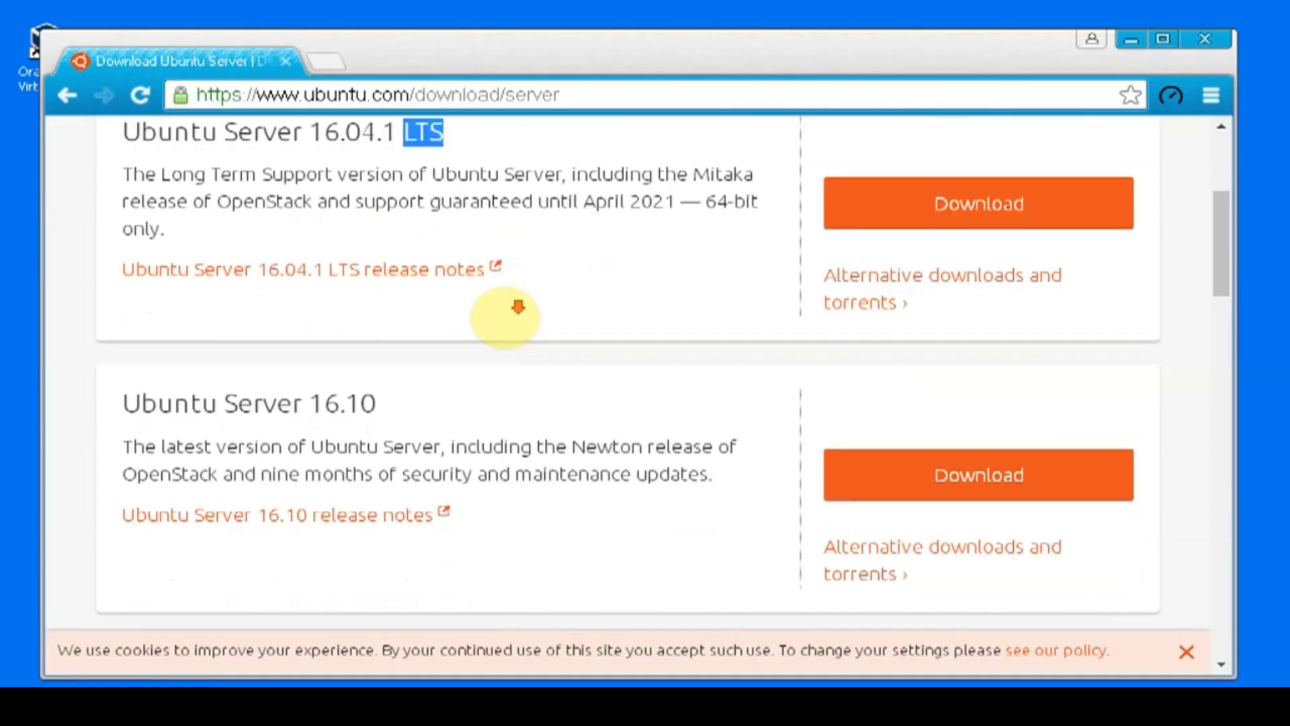
pyautogui.scroll(2, 446, 323)
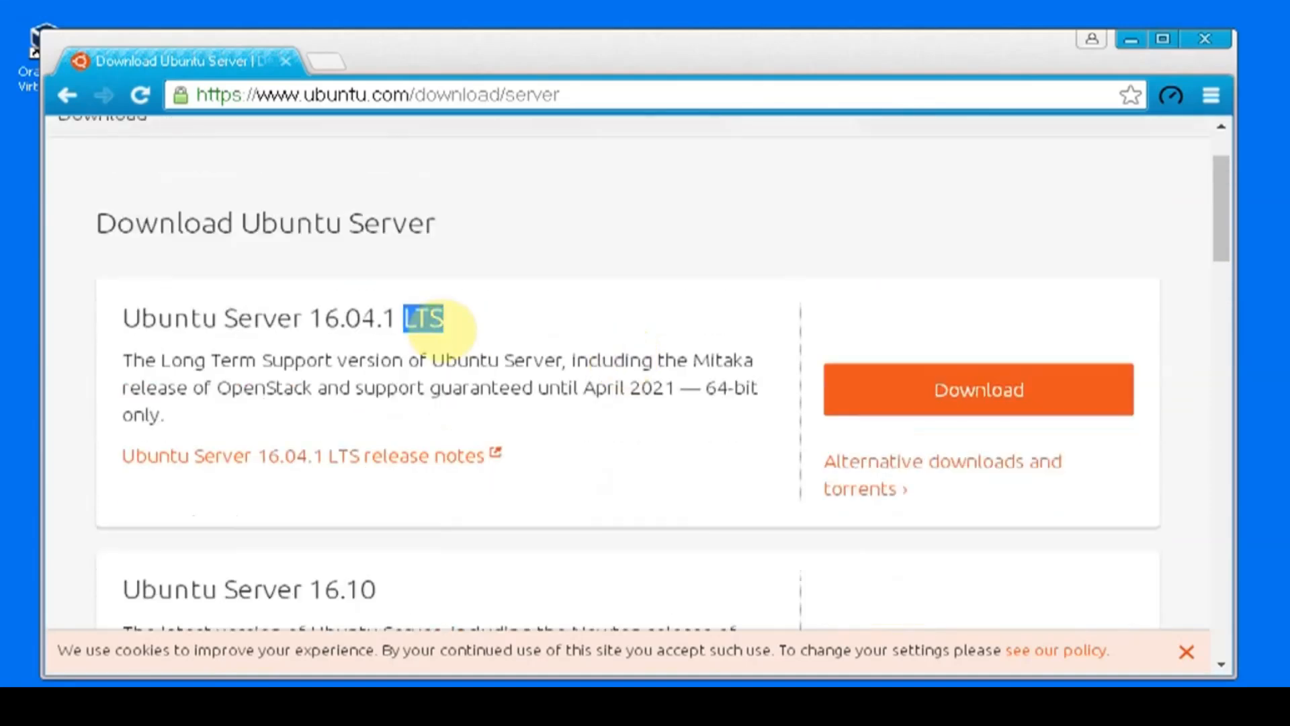
pyautogui.scroll(-1, 456, 357)
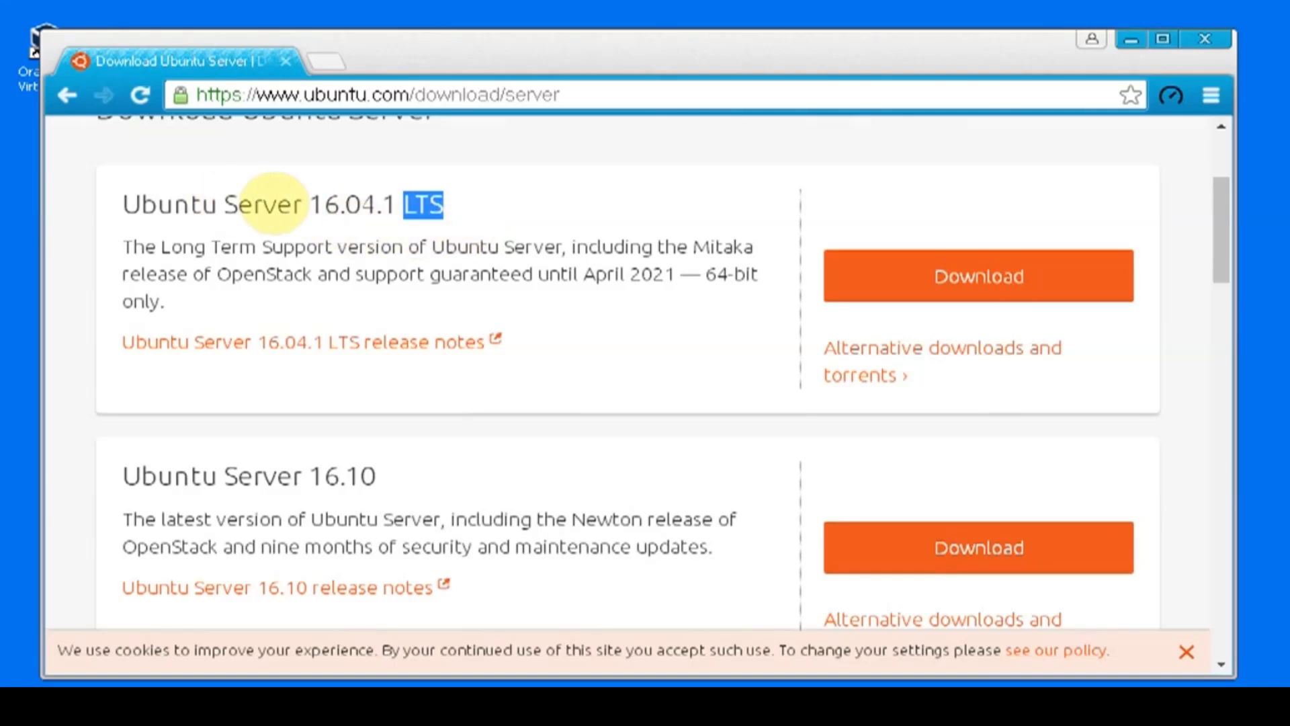
pyautogui.doubleClick(538, 246)
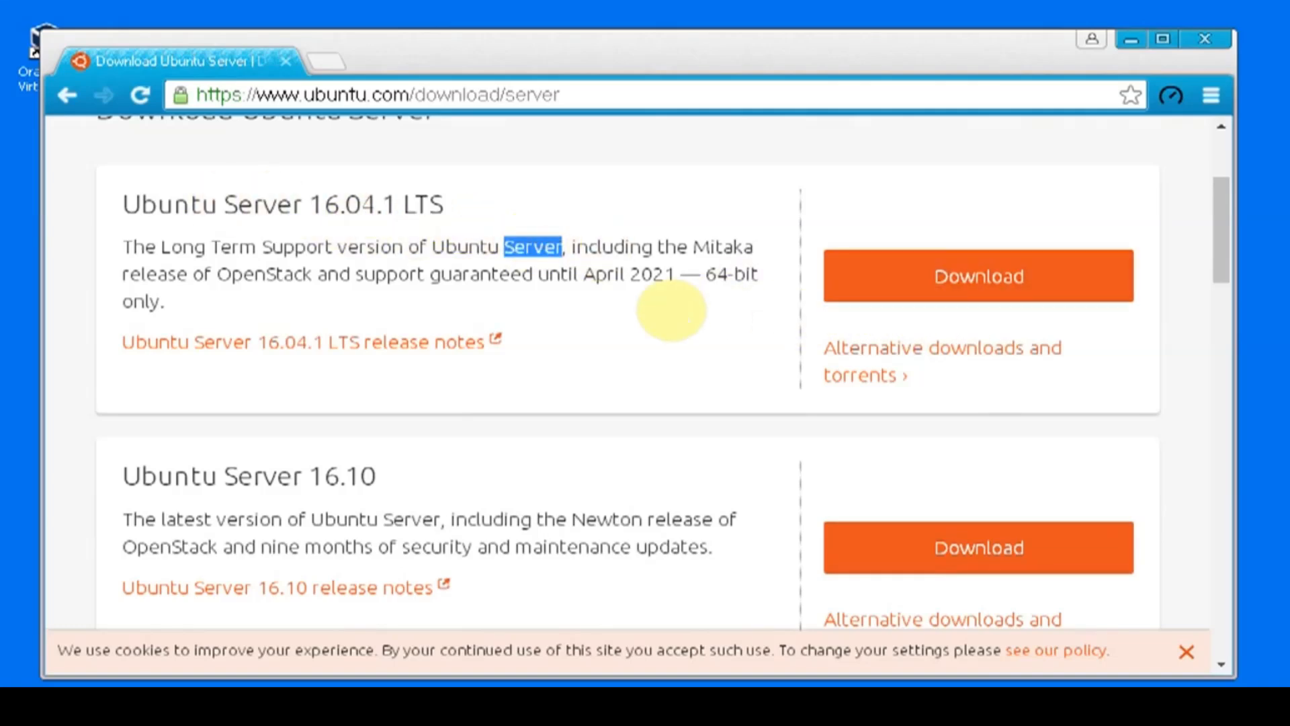
pyautogui.moveTo(677, 275); pyautogui.dragTo(578, 274)
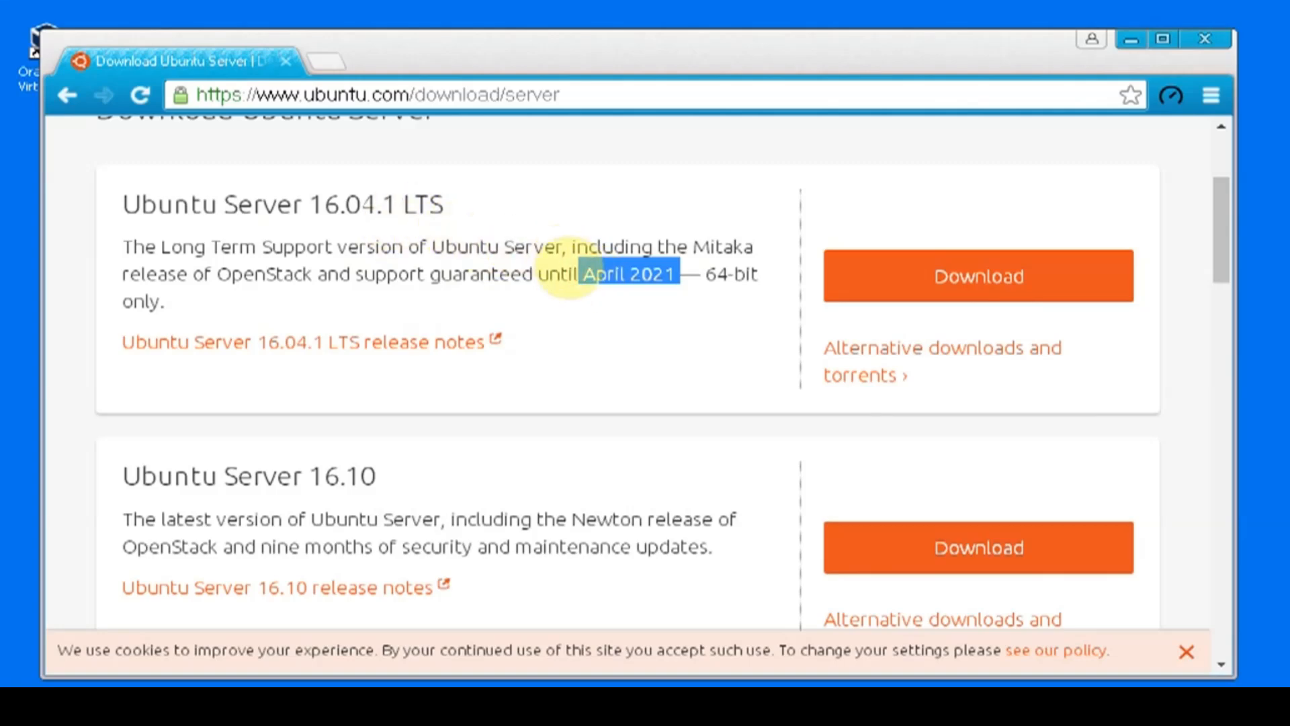
# Step: Read the Ubuntu Server 16.10 description and highlight its text on release version and security updates
pyautogui.scroll(-2, 569, 272)
pyautogui.tripleClick(613, 433)
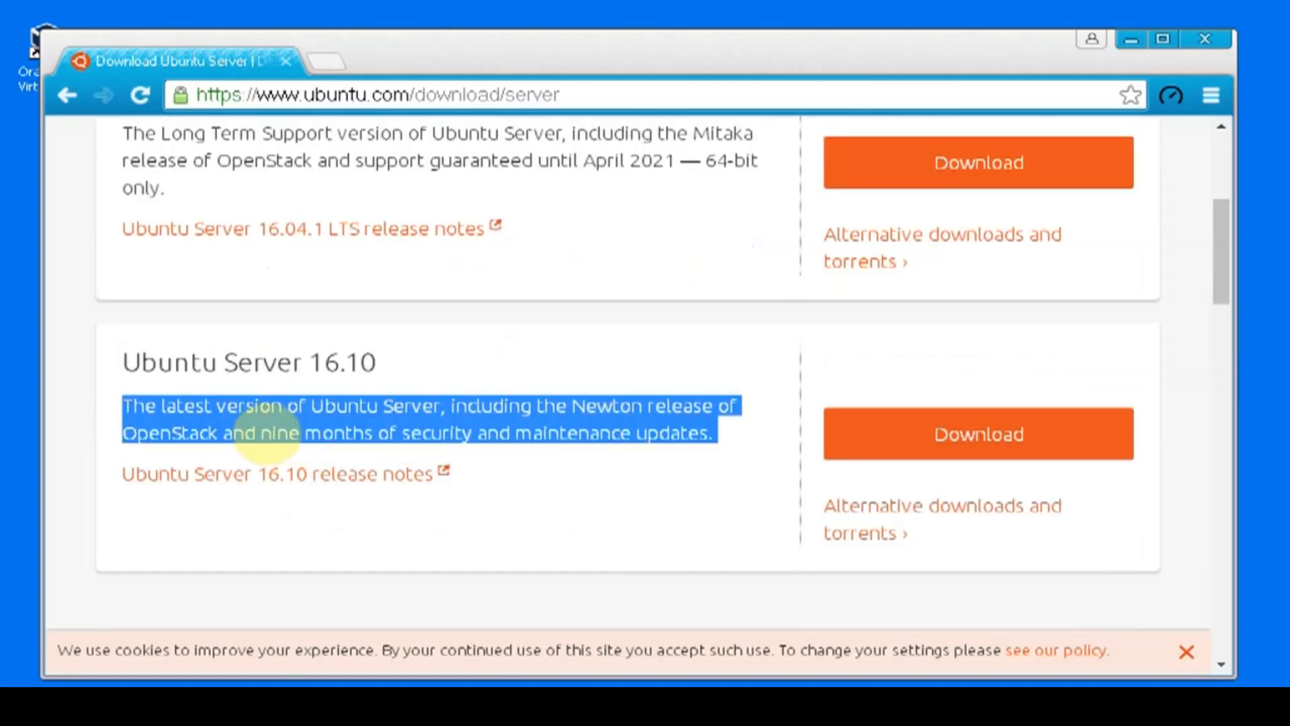
pyautogui.click(259, 433)
pyautogui.moveTo(260, 433); pyautogui.dragTo(685, 423)
pyautogui.tripleClick(675, 418)
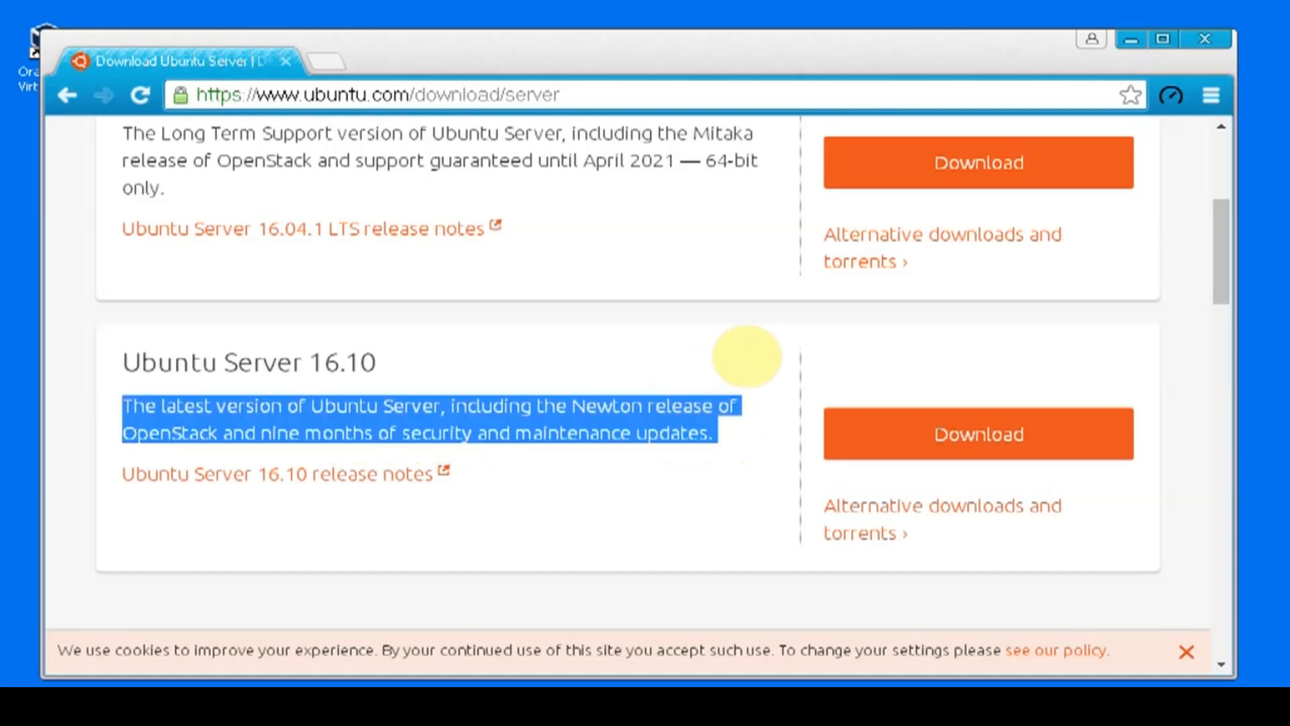
# Step: Compare the Ubuntu Server 16.04.1 LTS and 16.10 entries and their download options
pyautogui.scroll(2, 752, 350)
pyautogui.scroll(-2, 746, 346)
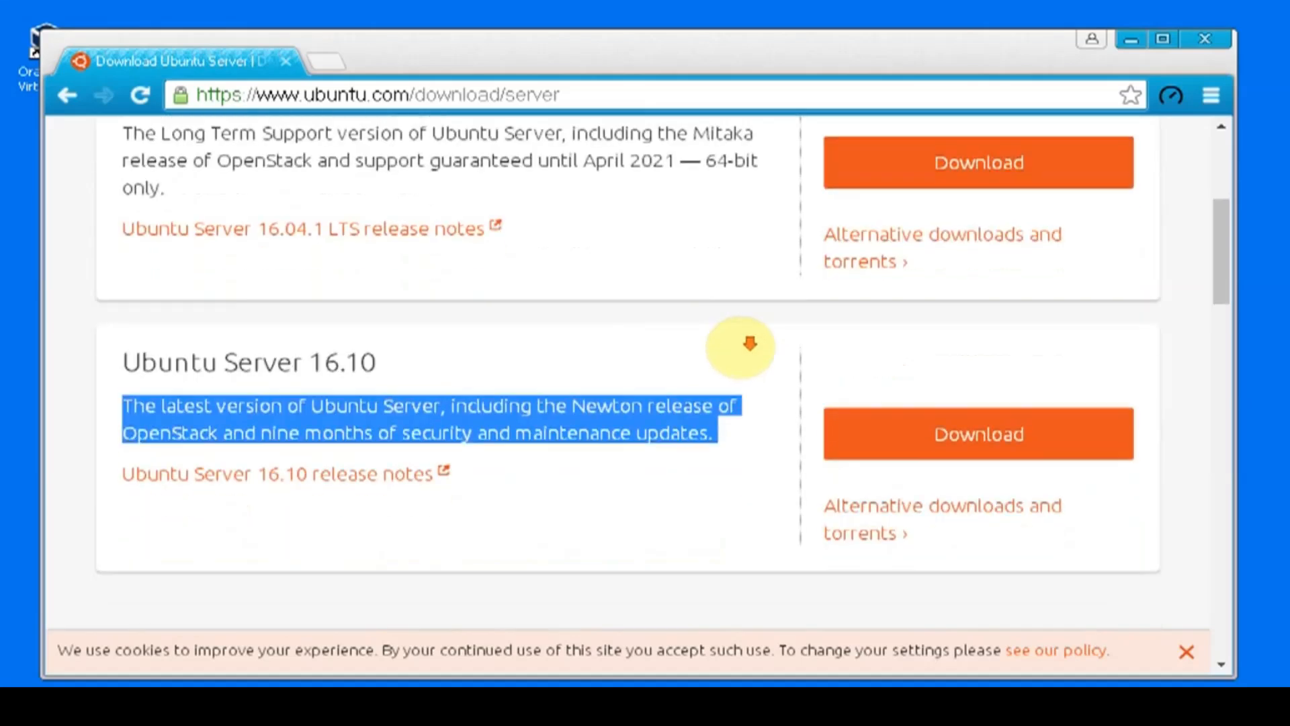
pyautogui.scroll(5, 894, 349)
pyautogui.scroll(-6, 806, 322)
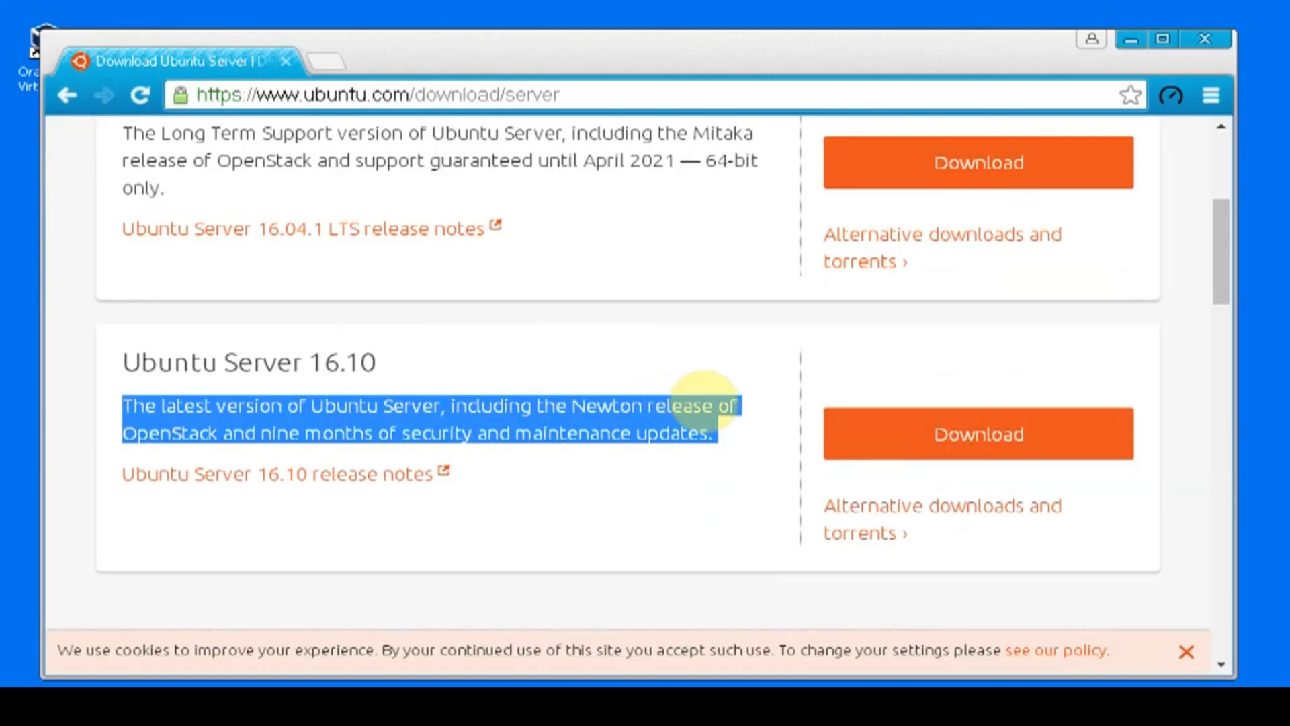
pyautogui.scroll(2, 683, 360)
pyautogui.scroll(-2, 685, 360)
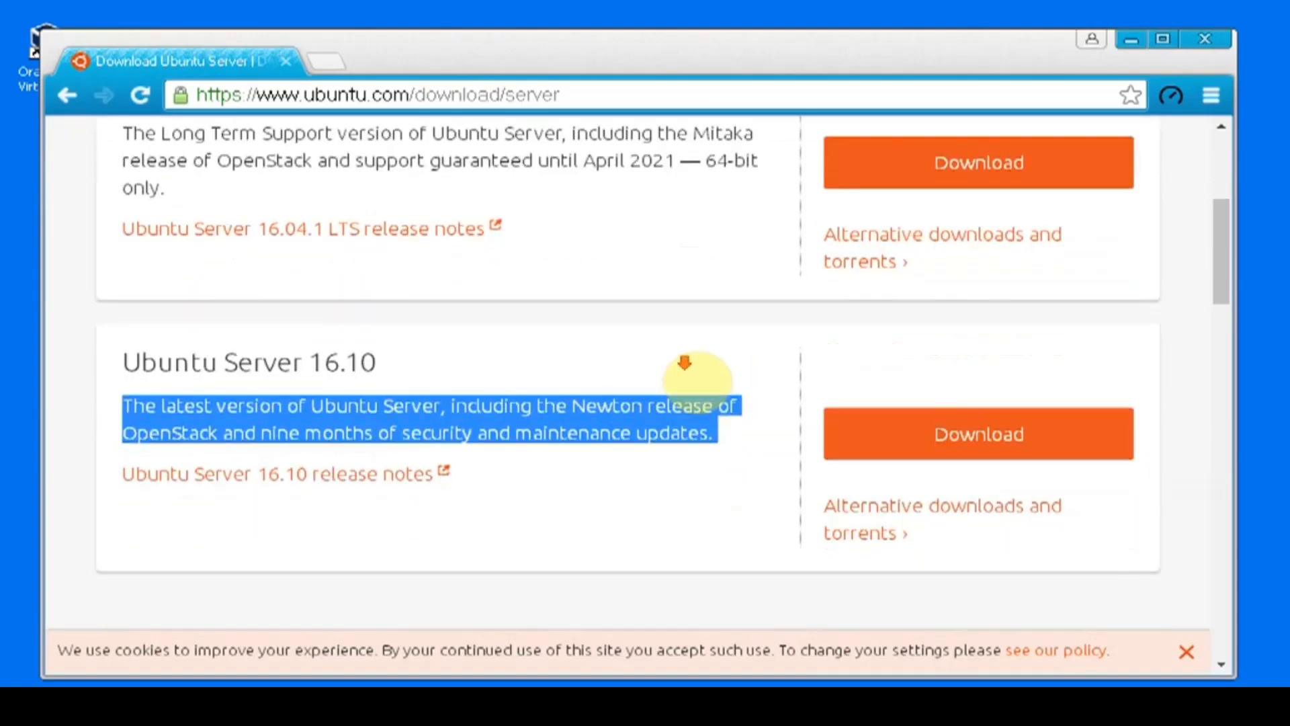
pyautogui.scroll(3, 691, 393)
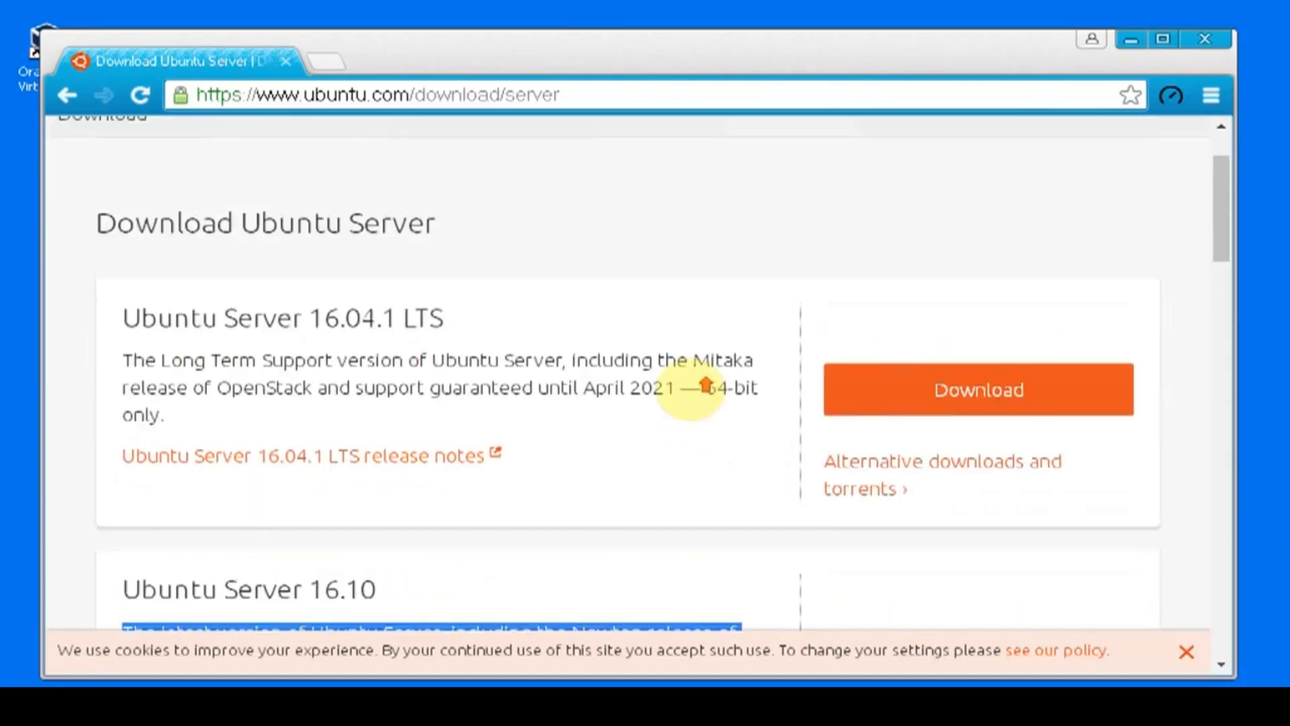
pyautogui.scroll(-3, 706, 395)
pyautogui.scroll(-1, 705, 395)
pyautogui.scroll(2, 793, 311)
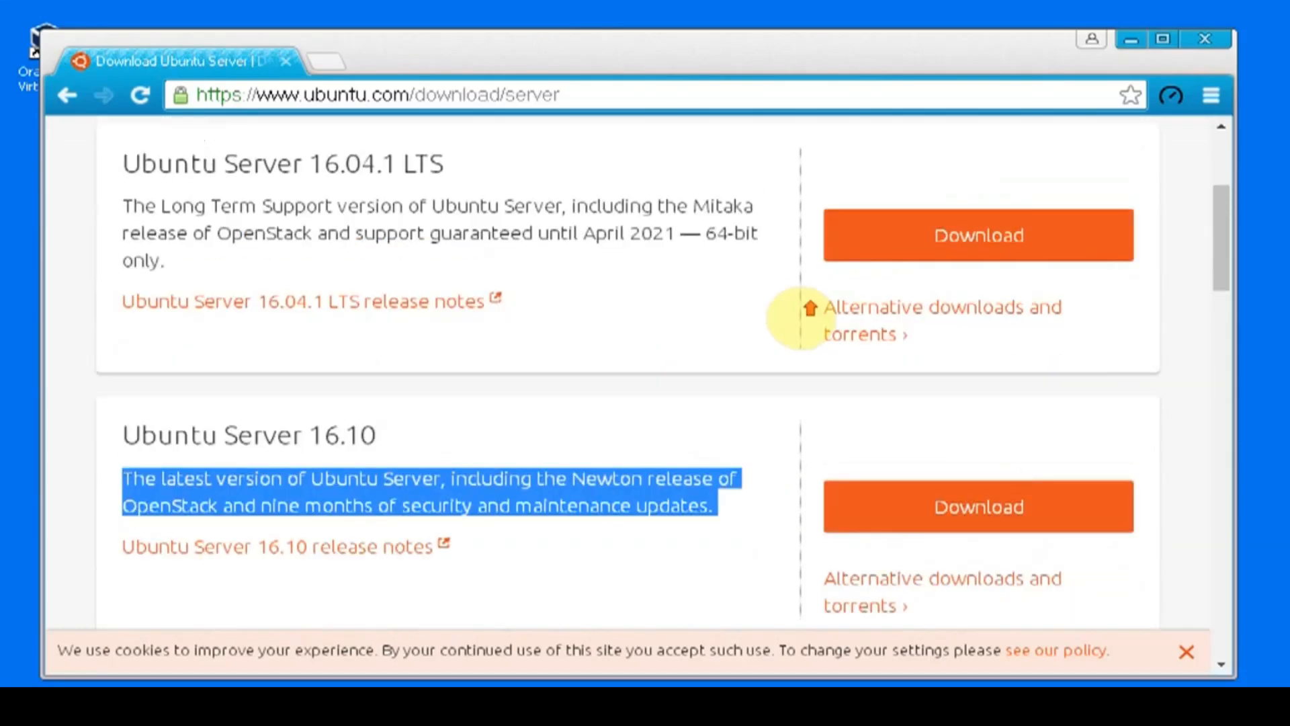
pyautogui.scroll(-3, 898, 509)
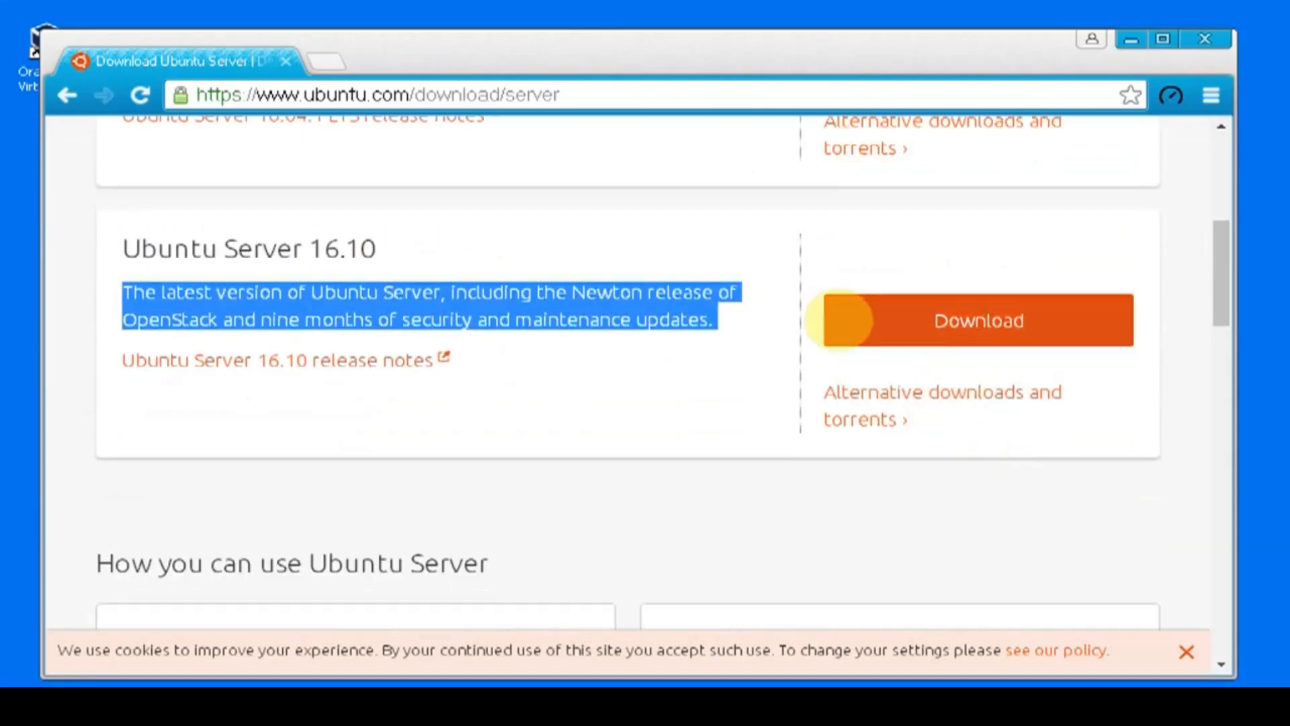
pyautogui.scroll(3, 849, 300)
pyautogui.scroll(3, 706, 343)
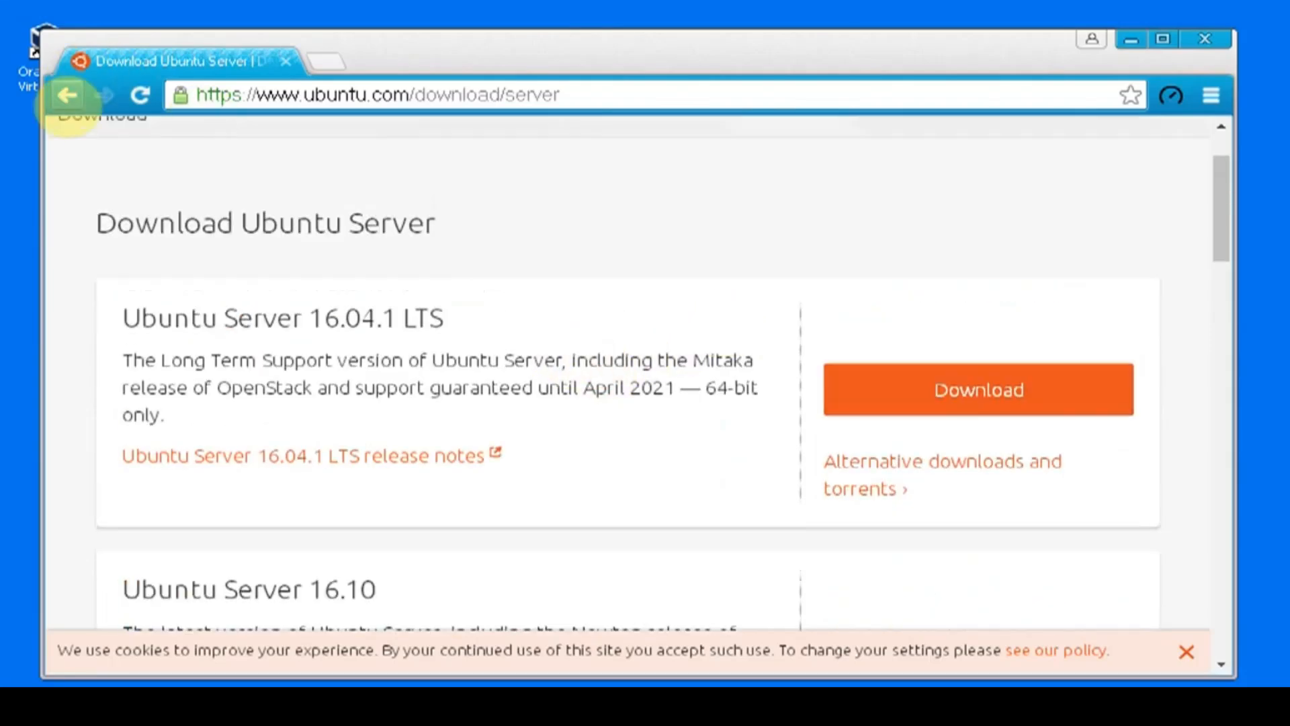
# Step: Return to the Google results and search for "ubuntu server 16.10 32 bit" instead
pyautogui.click(64, 94)
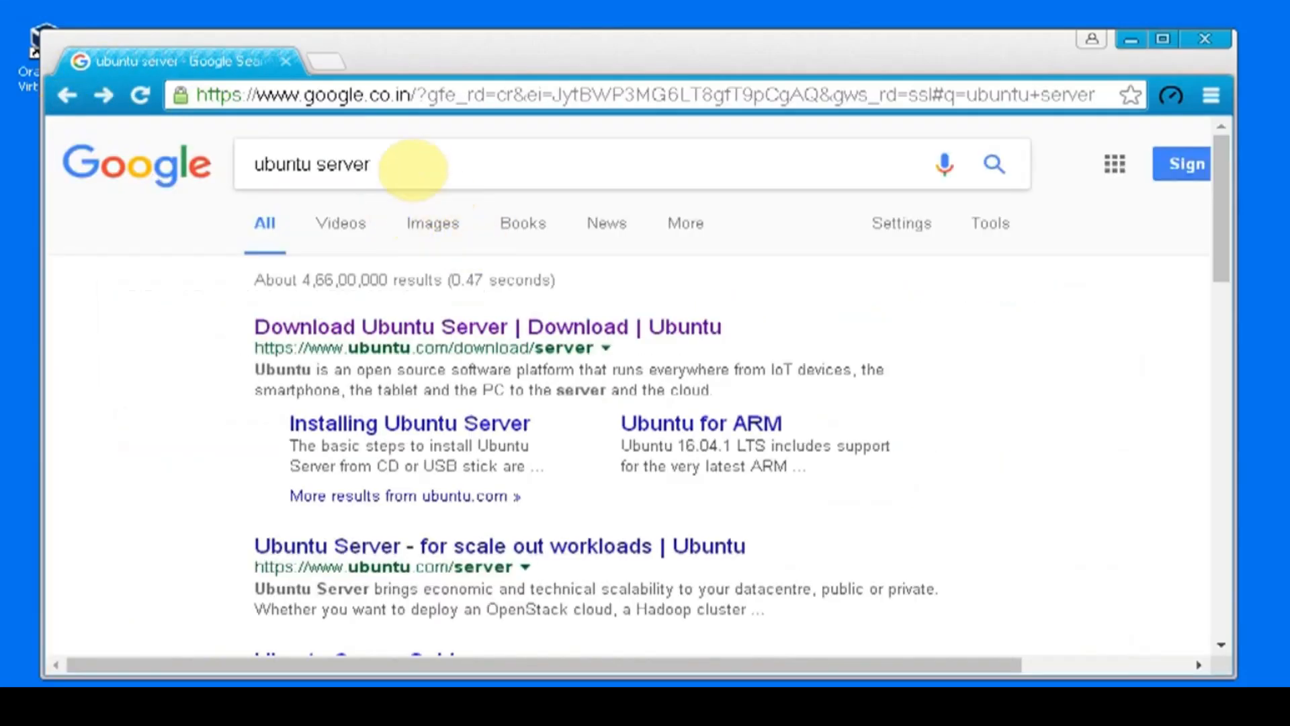
pyautogui.doubleClick(414, 164)
pyautogui.click(443, 164)
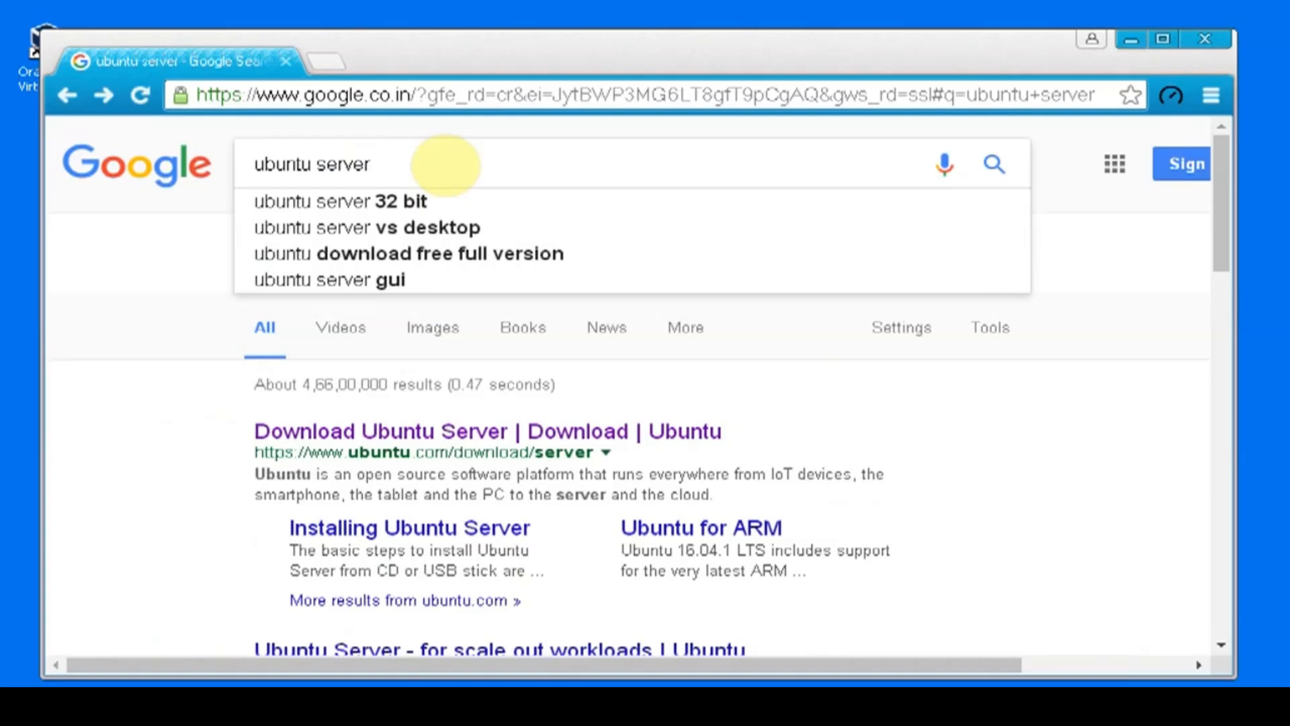
pyautogui.press('Down')
pyautogui.press('Left')
pyautogui.press('Left')
pyautogui.press('Left')
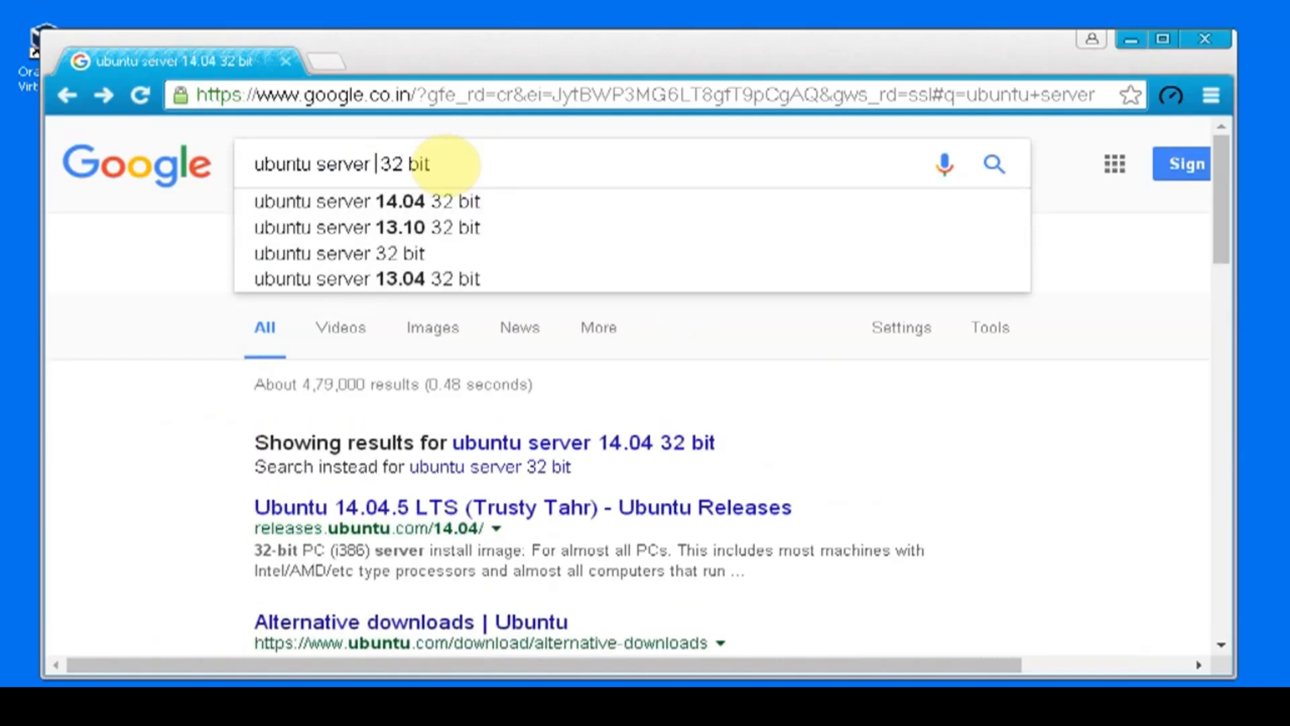
pyautogui.write('1 ')
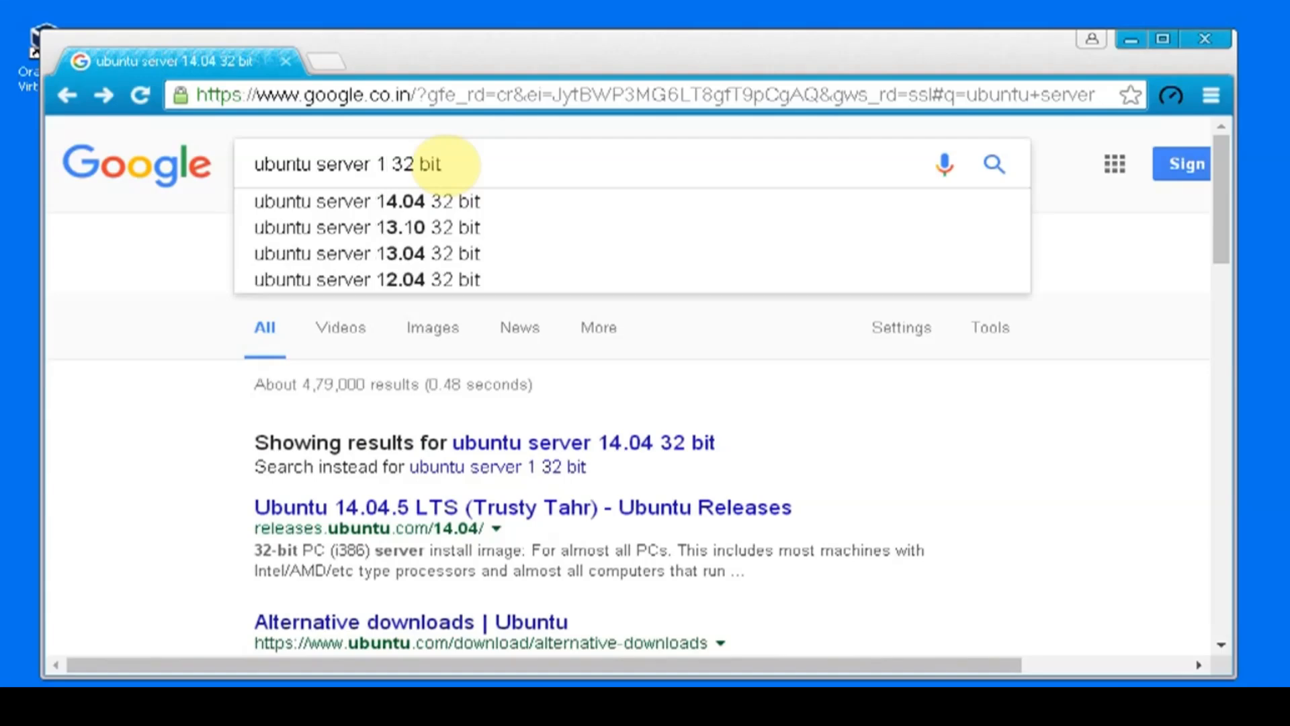
pyautogui.write('6.1')
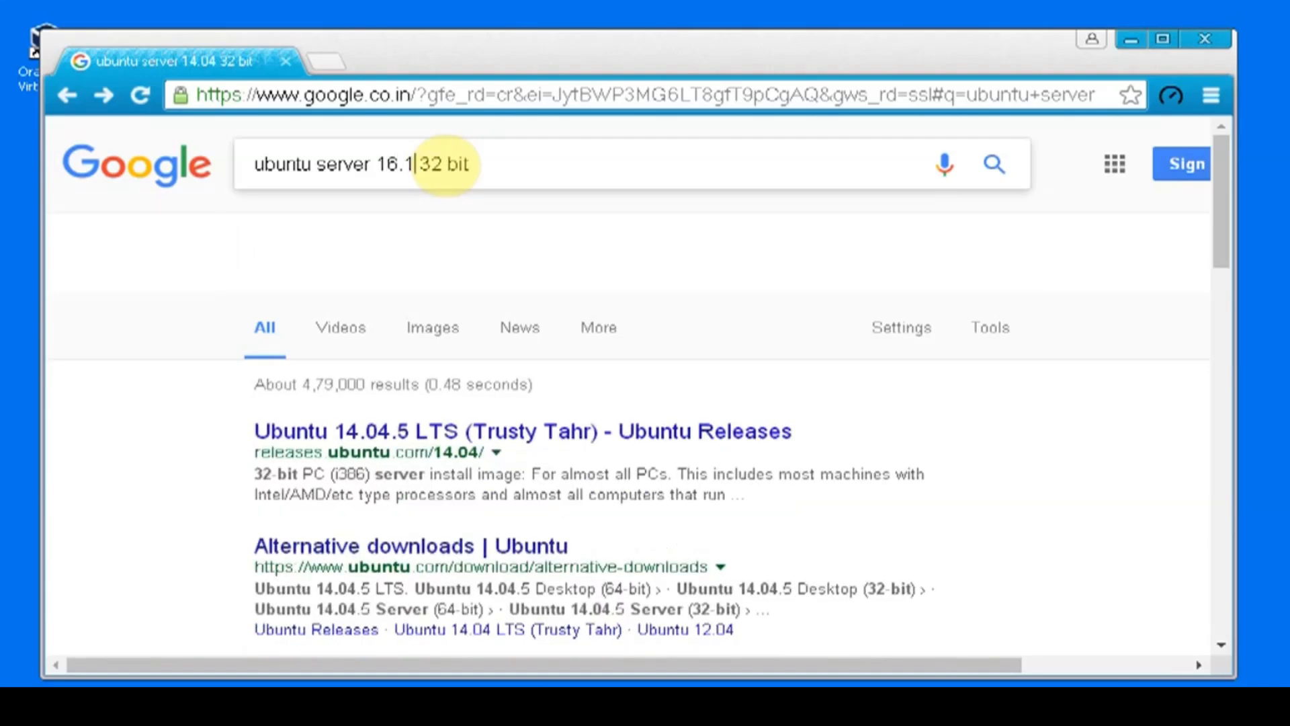
pyautogui.write('0')
pyautogui.press('Return')
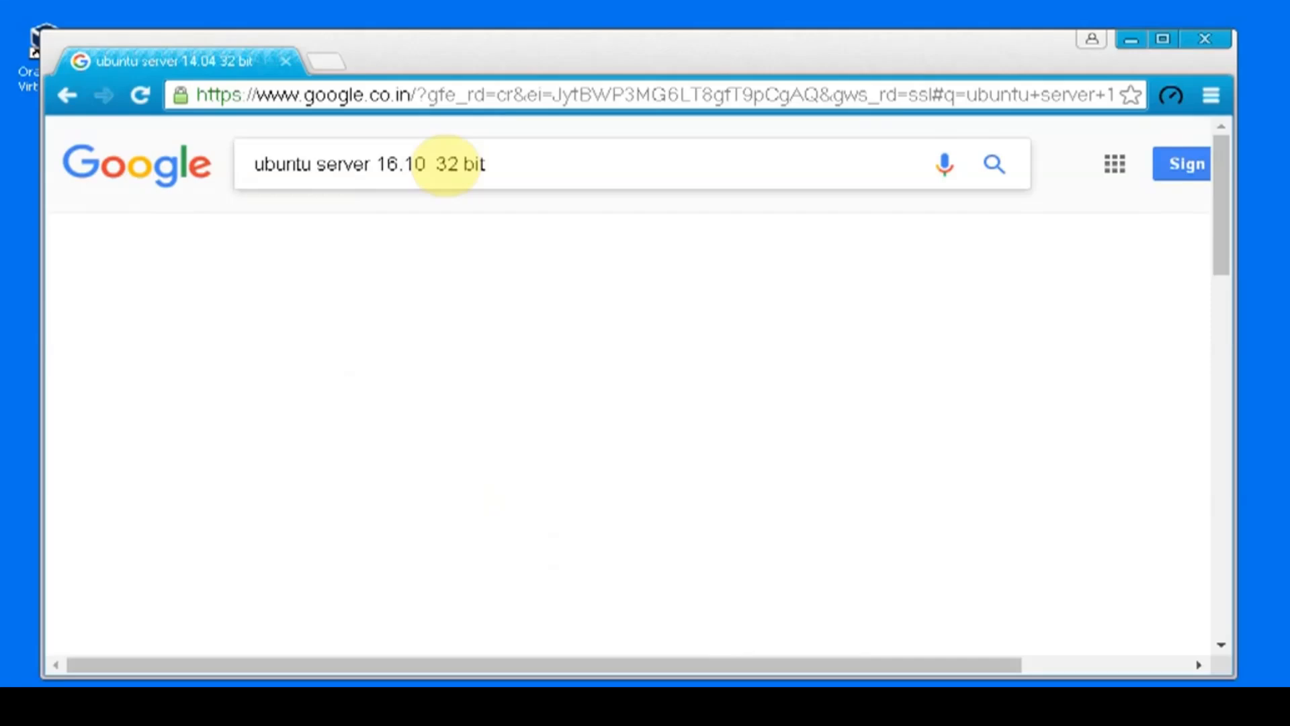
# Step: Open the Ubuntu 16.10 (Yakkety Yak) releases page and start downloading ubuntu-16.10-server-i386.iso from its file list
pyautogui.scroll(-3, 489, 177)
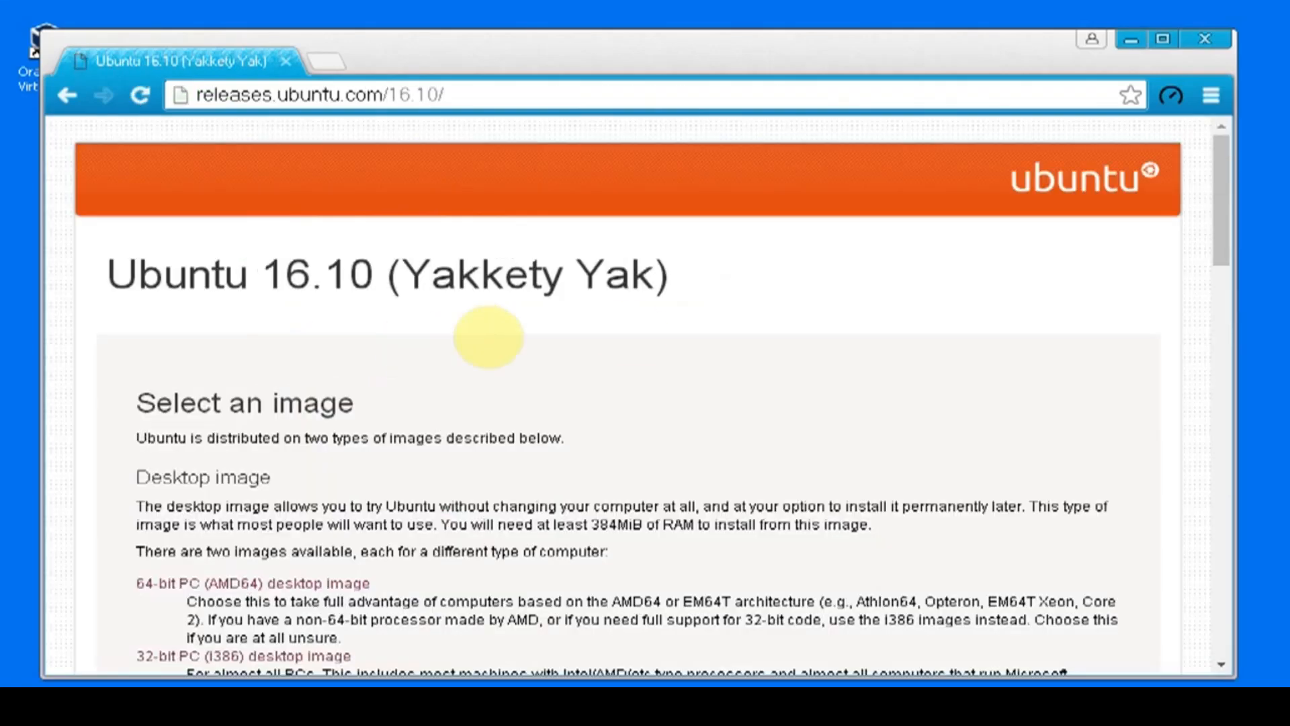
pyautogui.scroll(-20, 588, 328)
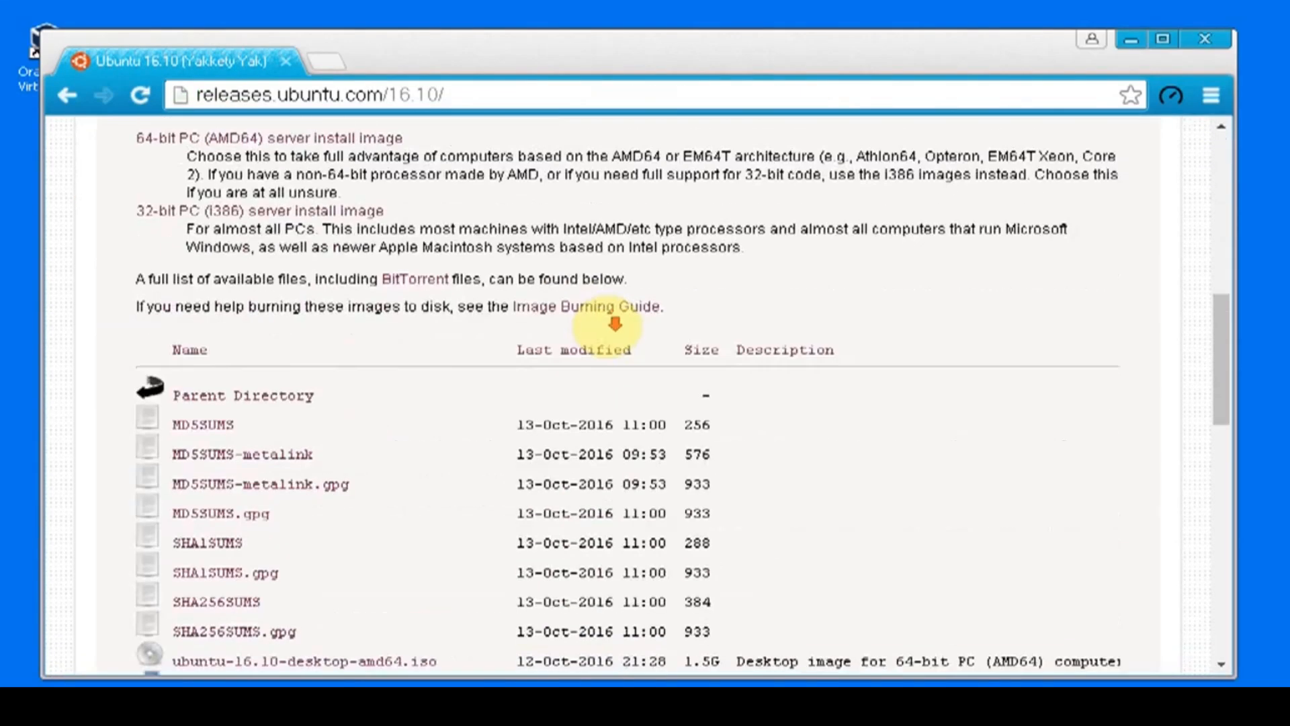
pyautogui.scroll(-4, 618, 324)
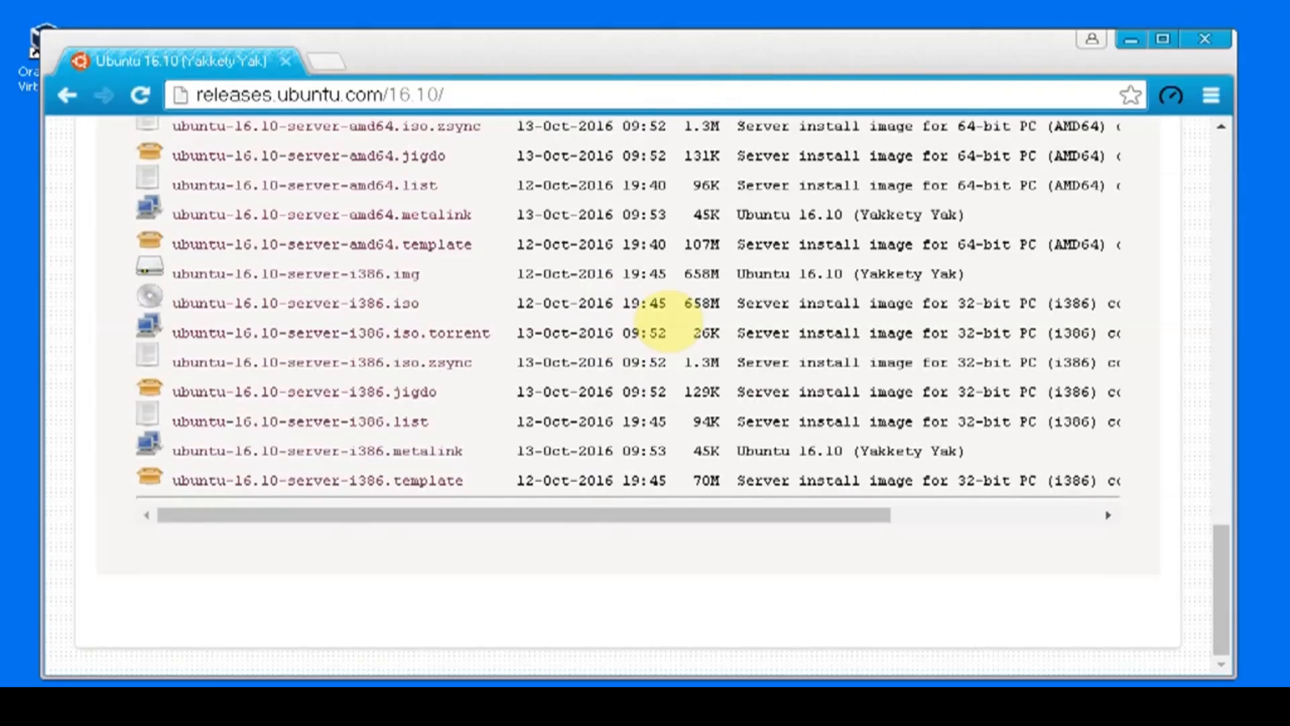
pyautogui.scroll(2, 649, 304)
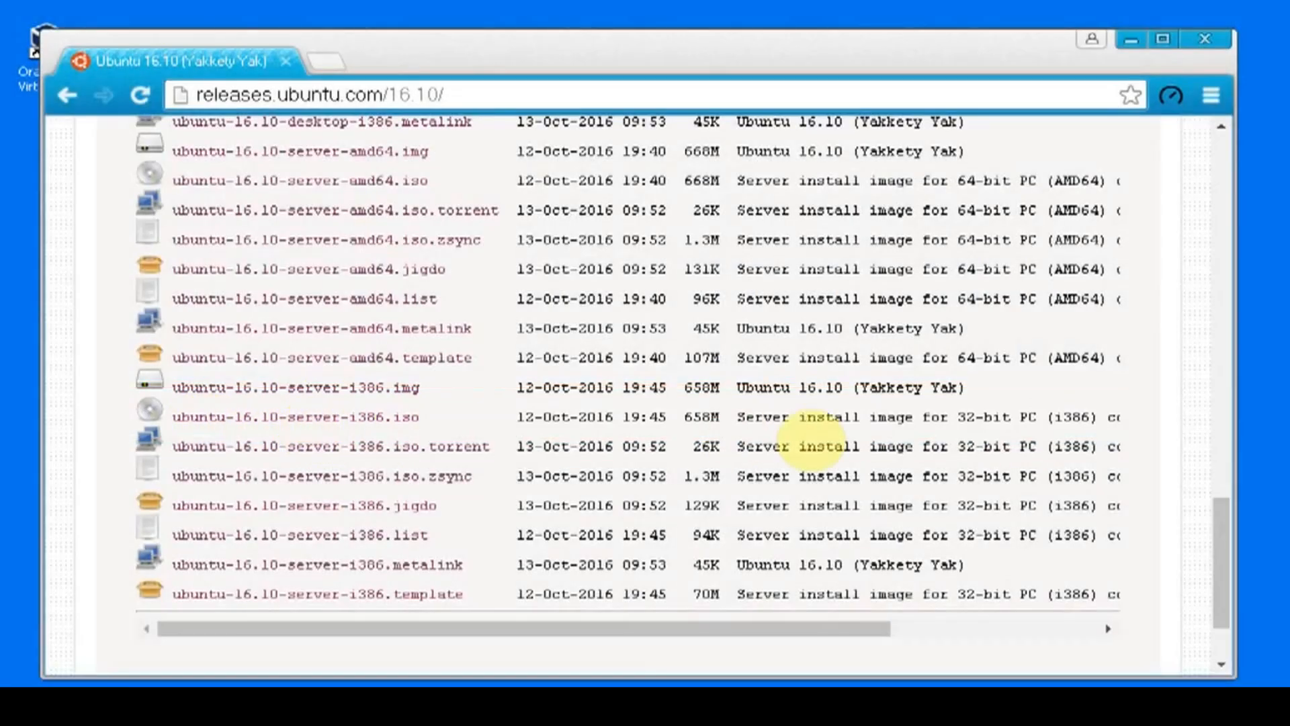
pyautogui.moveTo(1128, 422); pyautogui.dragTo(115, 407)
pyautogui.click(114, 407)
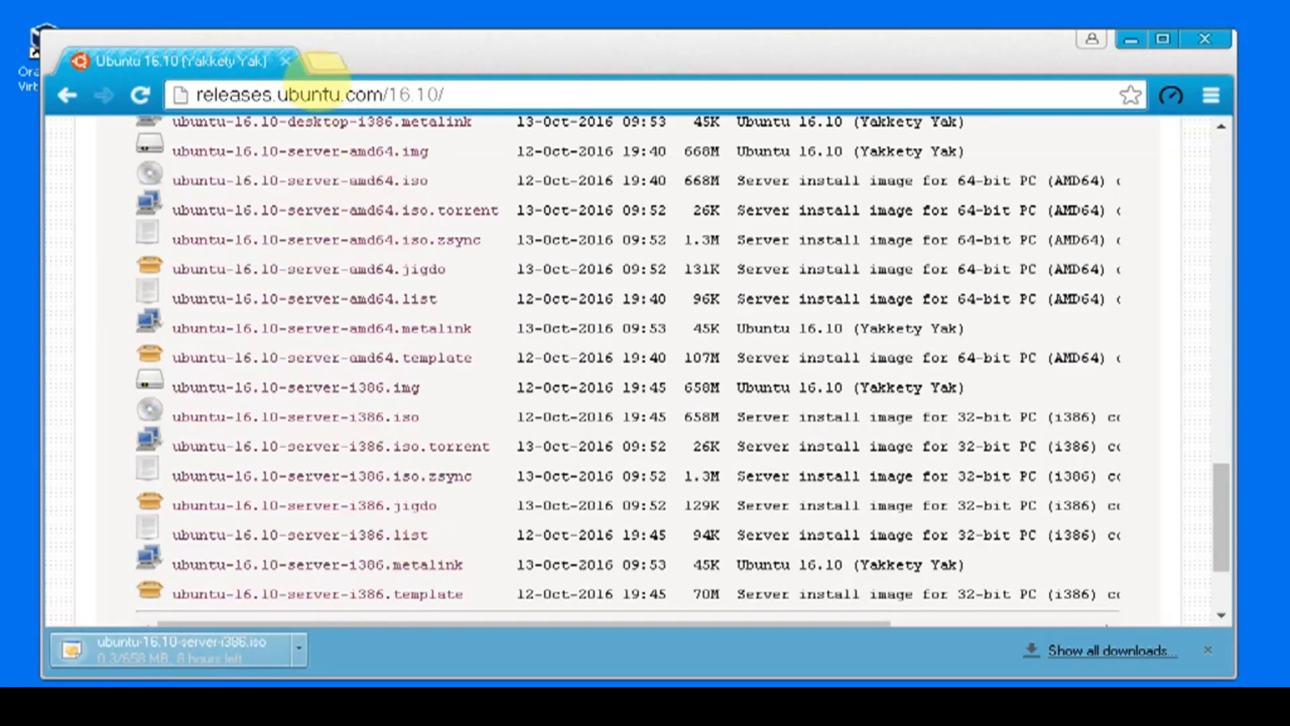
# Step: Cancel the download of ubuntu-16.10-server-i386.iso and close the browser
pyautogui.click(299, 647)
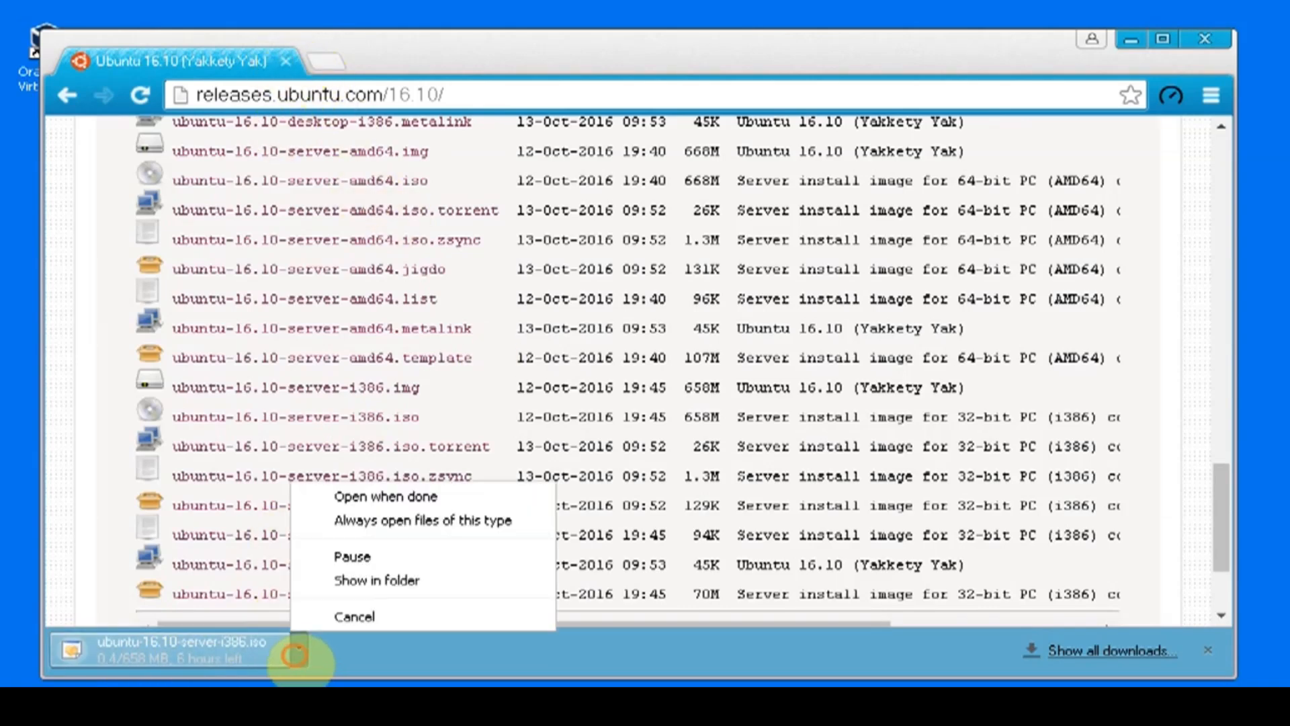
pyautogui.click(330, 616)
pyautogui.click(1205, 38)
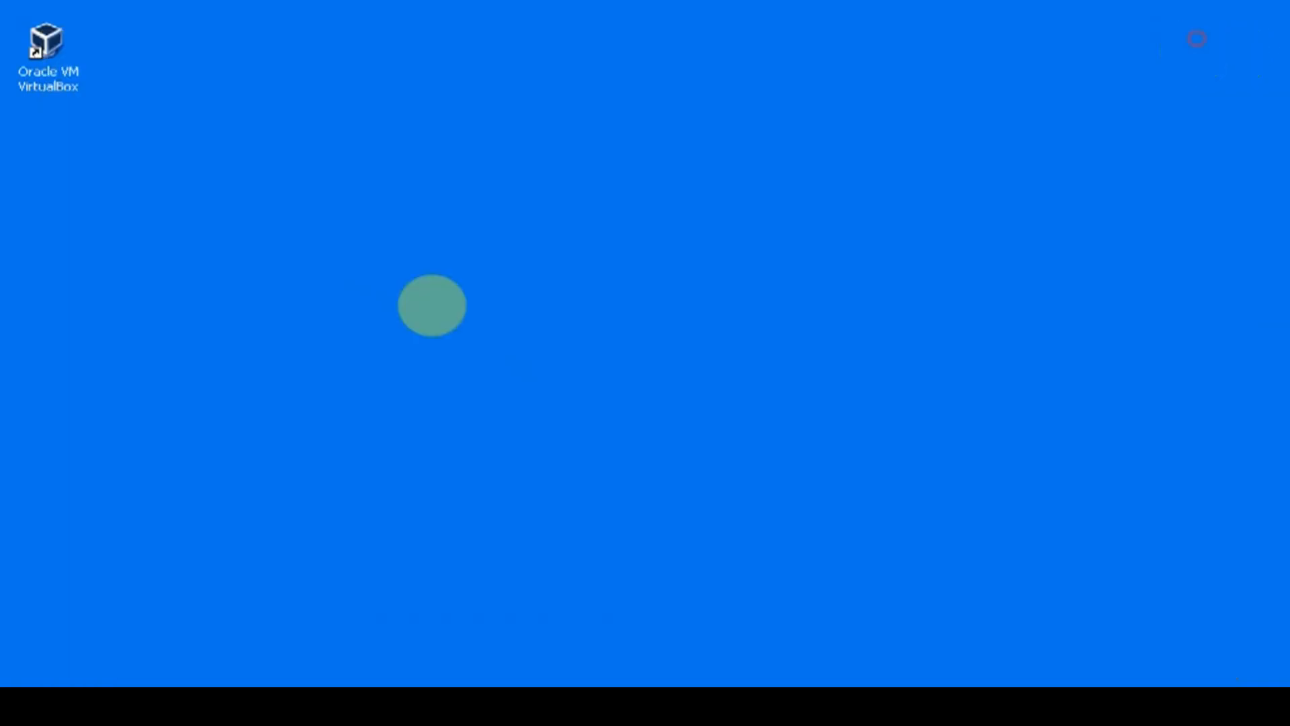
# Step: Refresh the desktop and switch to the Windows Explorer window showing the E: drive
pyautogui.rightClick(338, 298)
pyautogui.click(358, 321)
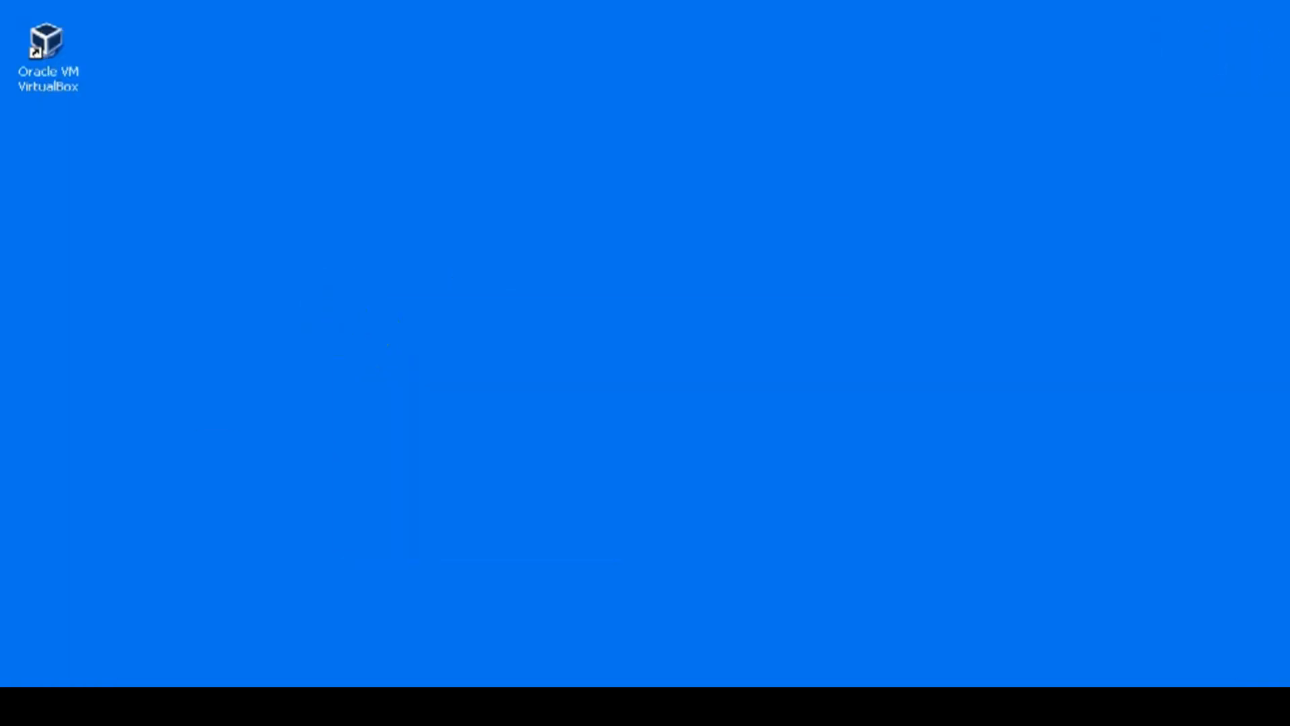
pyautogui.click(282, 704)
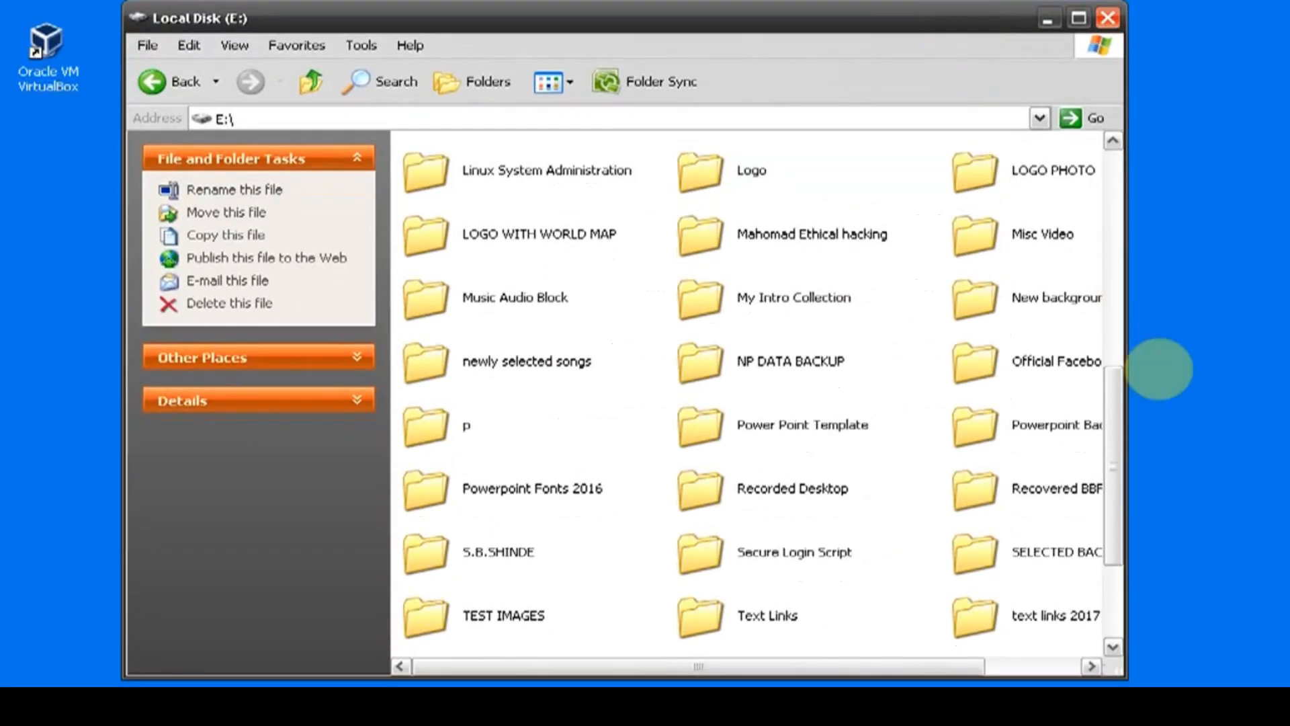
# Step: Locate the ubuntu-16.10-server-i386 image among the contents of the E: drive and view its full name
pyautogui.moveTo(1113, 402); pyautogui.dragTo(1092, 555)
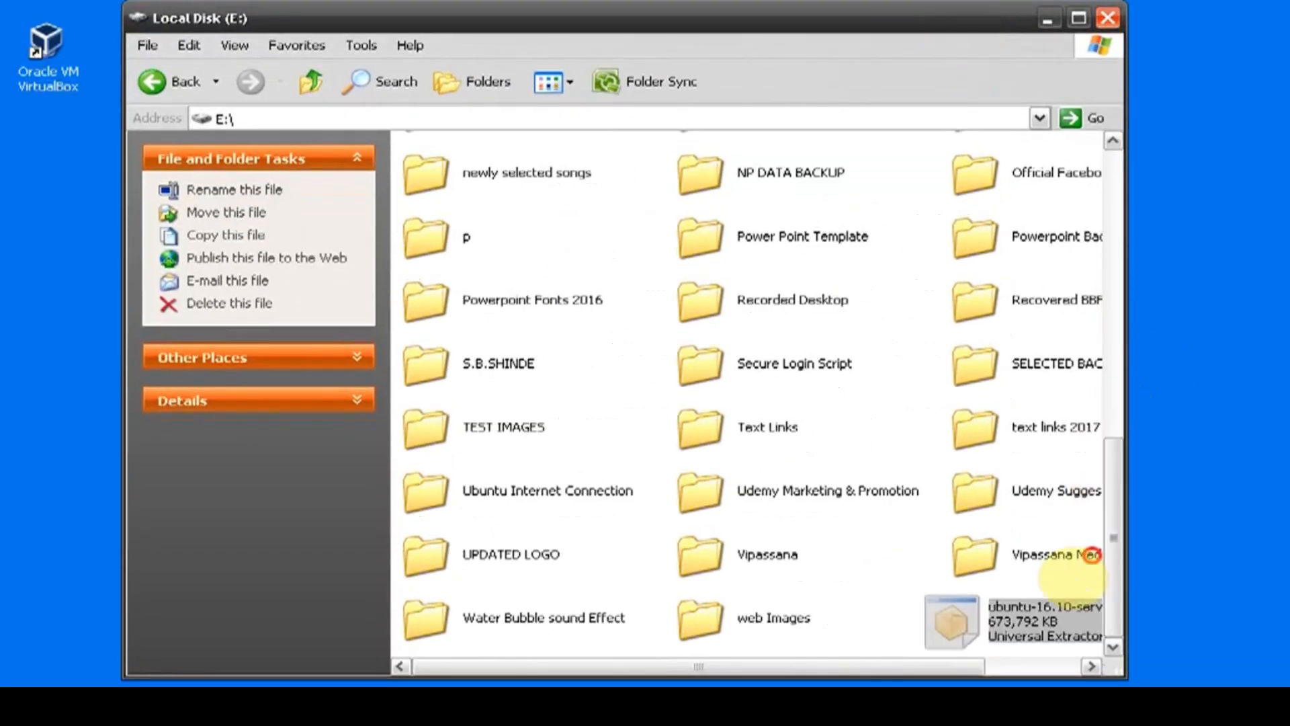
pyautogui.click(915, 612)
pyautogui.moveTo(930, 665); pyautogui.dragTo(1017, 664)
pyautogui.click(956, 629)
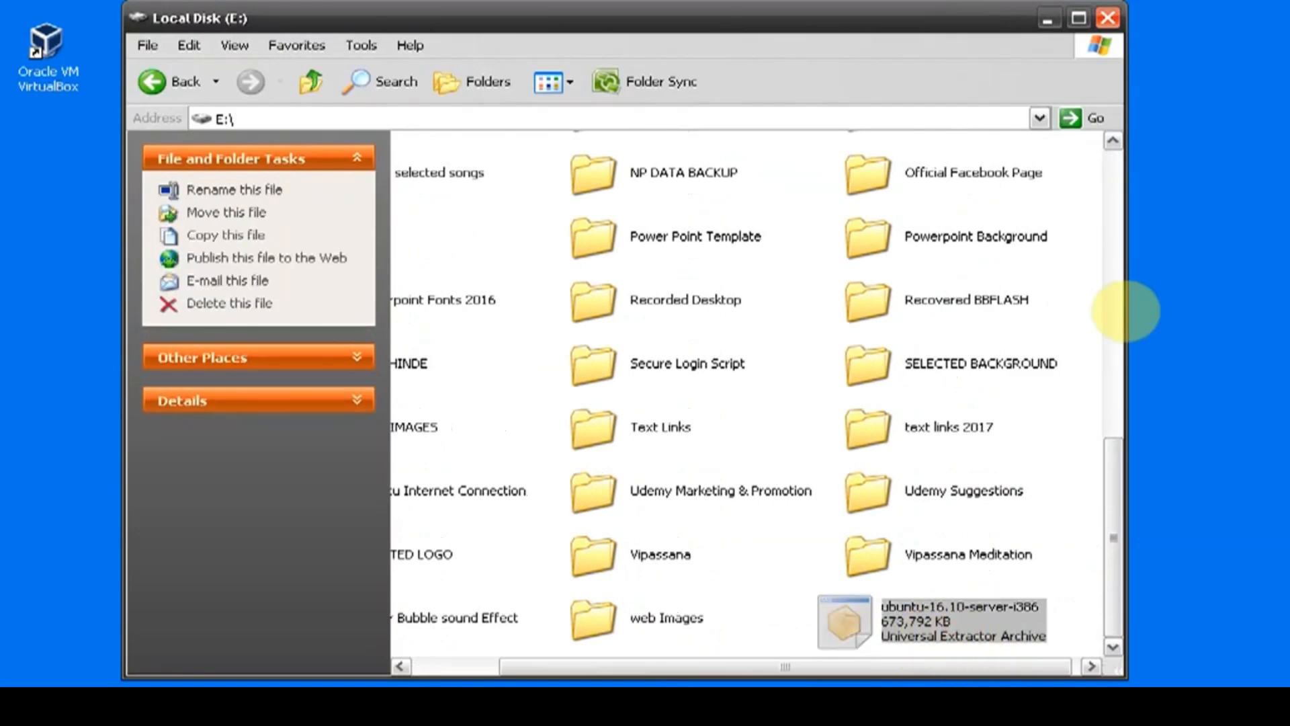
# Step: Refresh the desktop twice and launch Oracle VM VirtualBox
pyautogui.rightClick(422, 291)
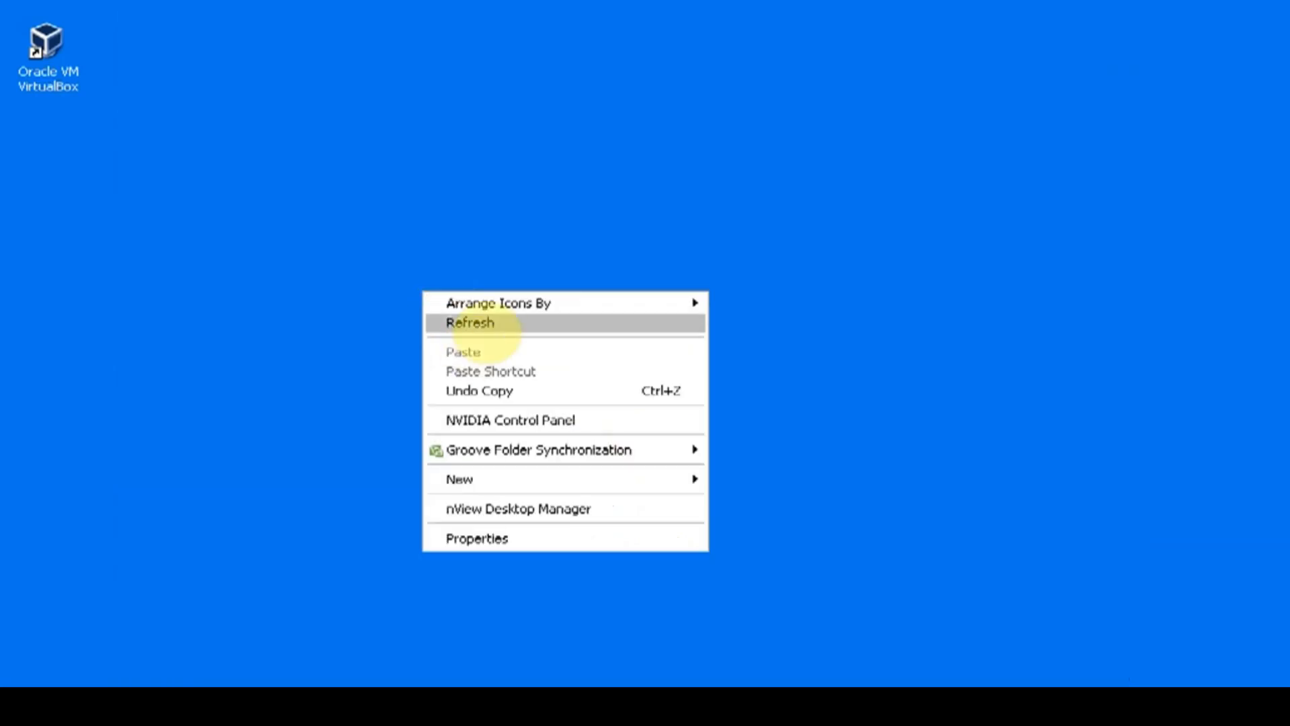
pyautogui.click(485, 317)
pyautogui.rightClick(420, 293)
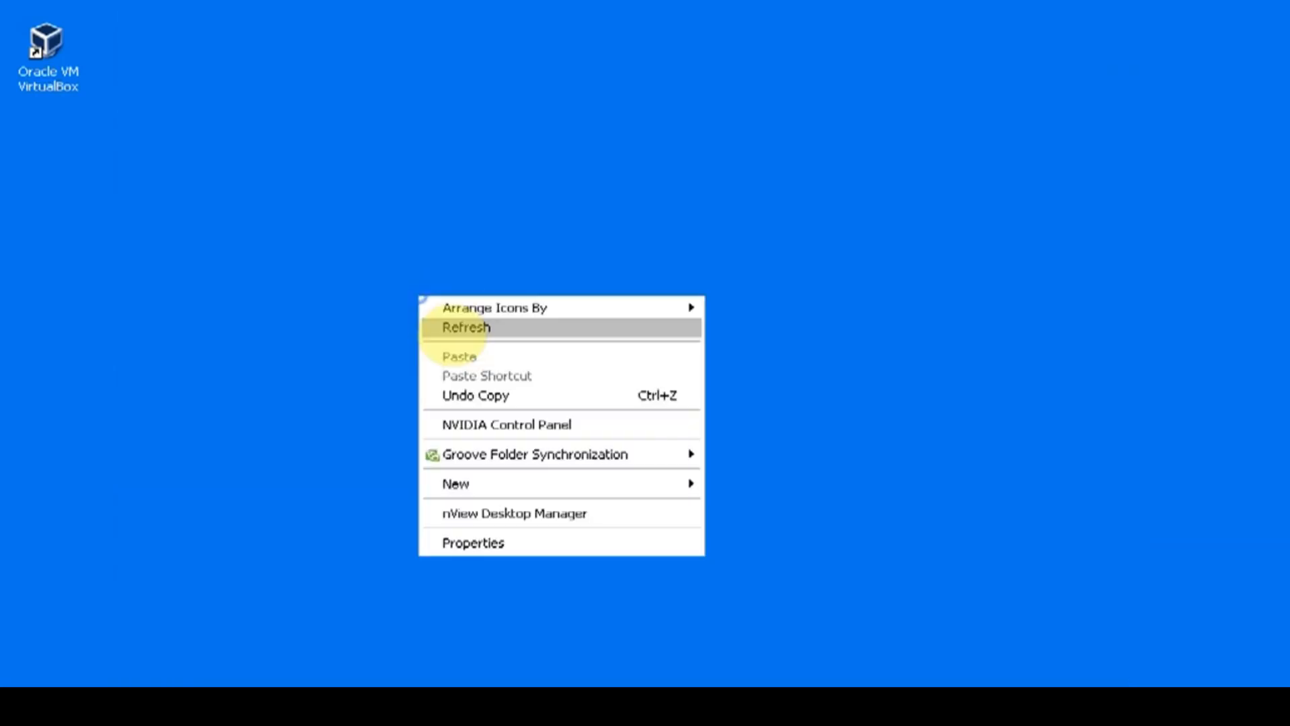
pyautogui.click(450, 326)
pyautogui.click(66, 64)
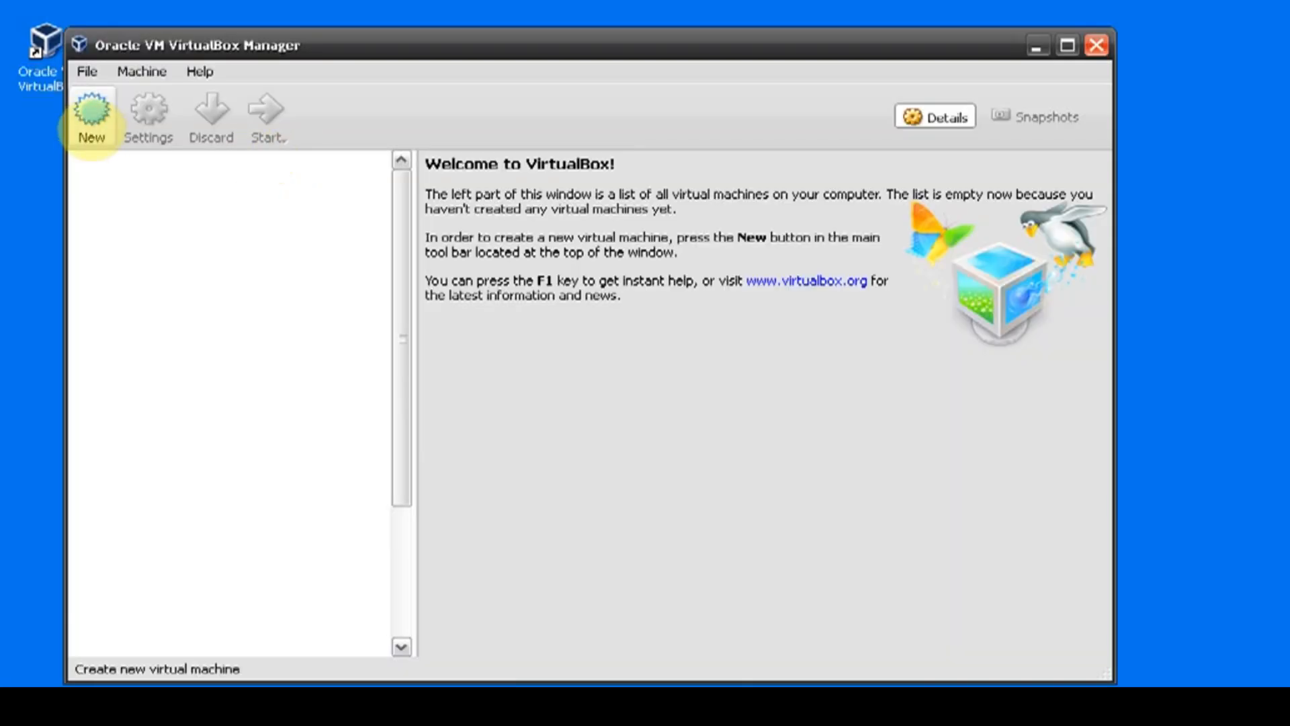
# Step: Start a new virtual machine named "Ubuntu server" with type Linux, version Ubuntu (32-bit) and 1024 MB of memory
pyautogui.click(92, 118)
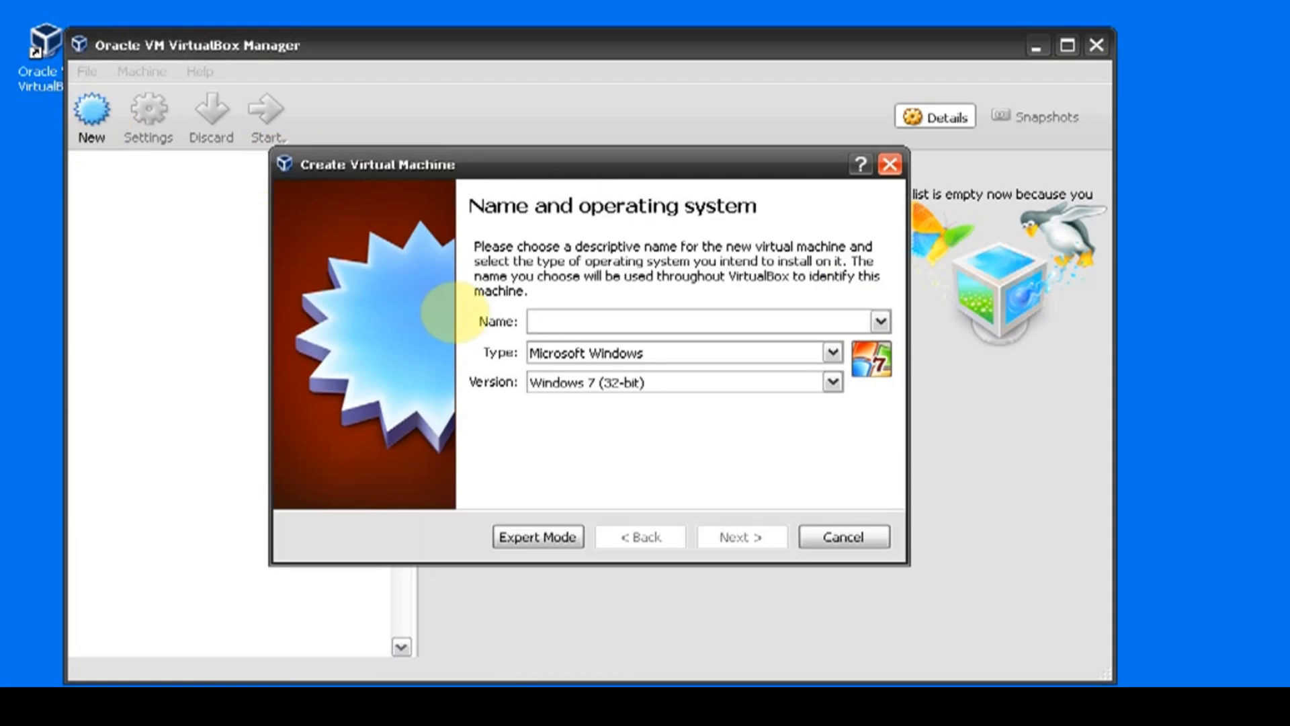
pyautogui.write('Ubuntu server')
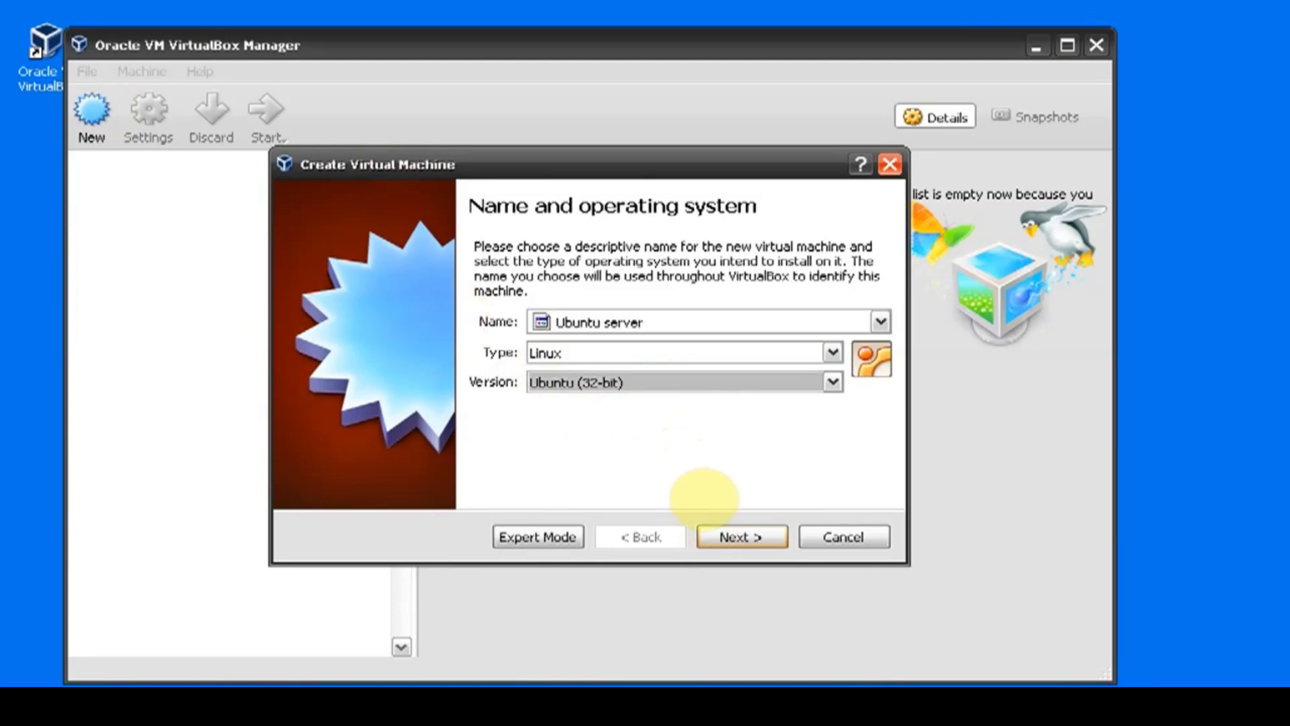
pyautogui.click(739, 541)
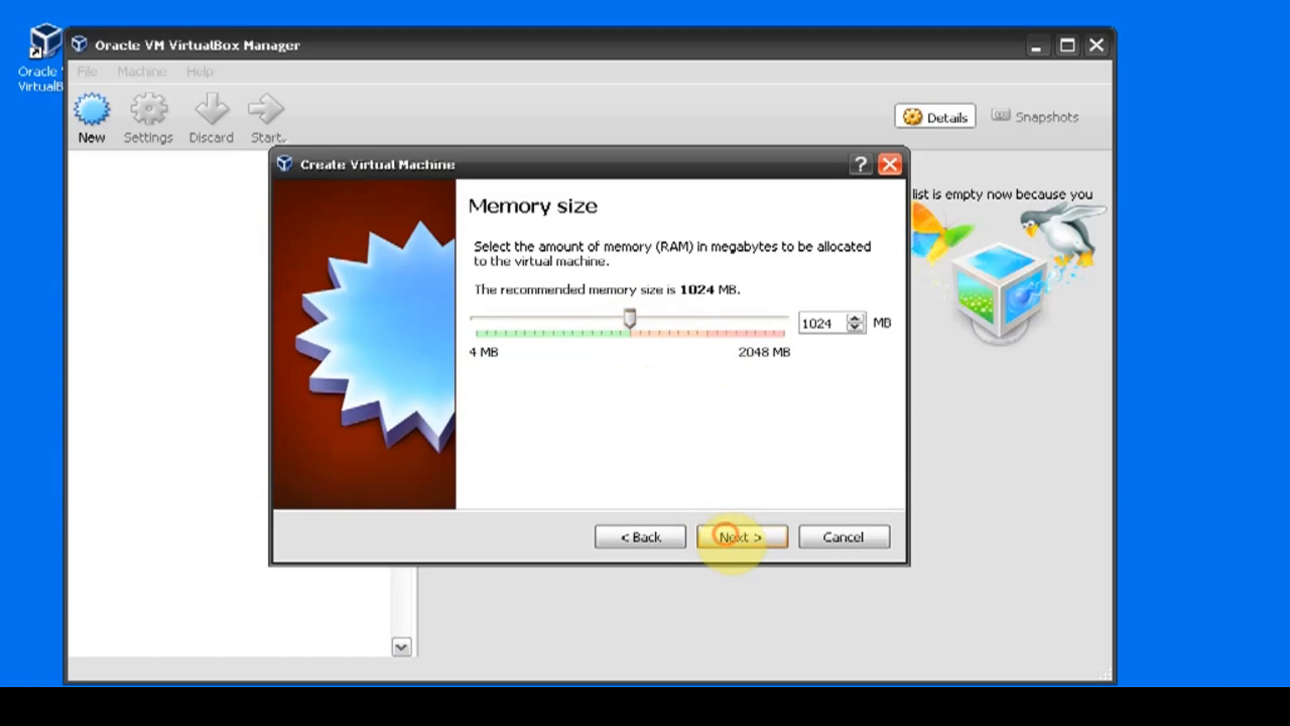
pyautogui.click(725, 535)
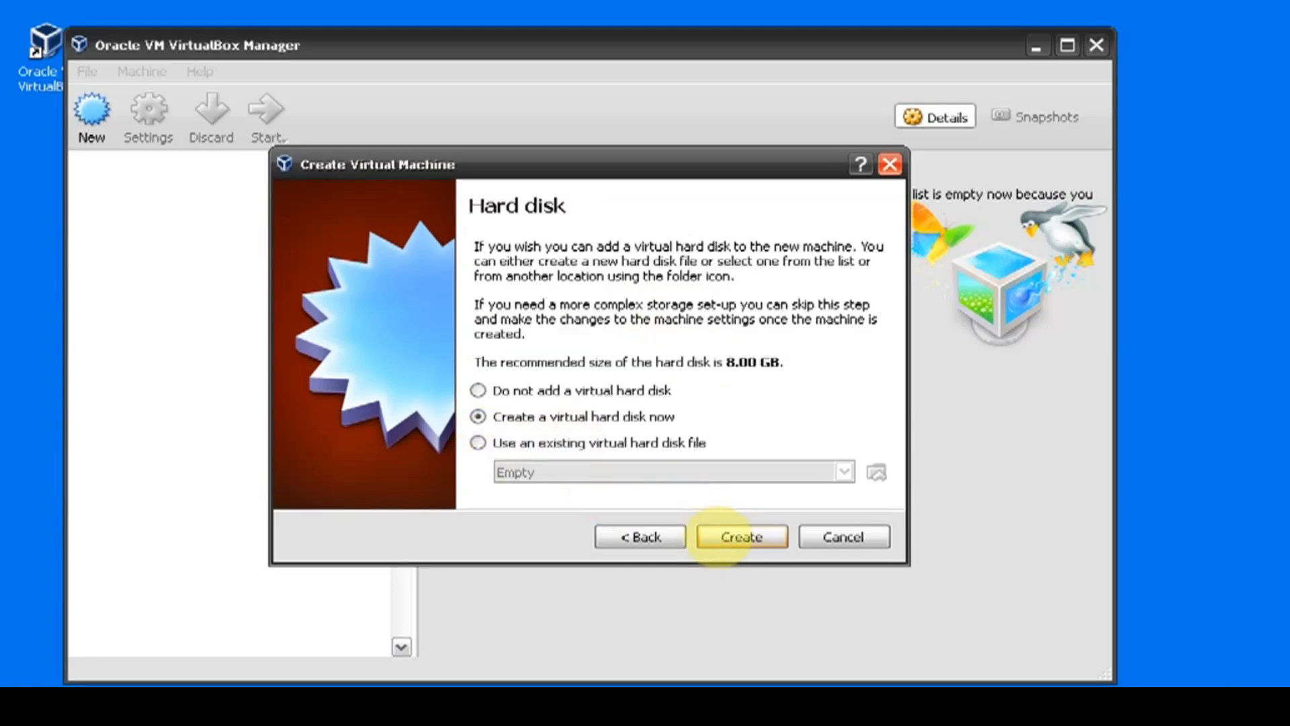
# Step: Create a dynamically allocated VDI virtual hard disk named "Ubuntu server" with a size of 8.26 GB for the new machine
pyautogui.click(732, 538)
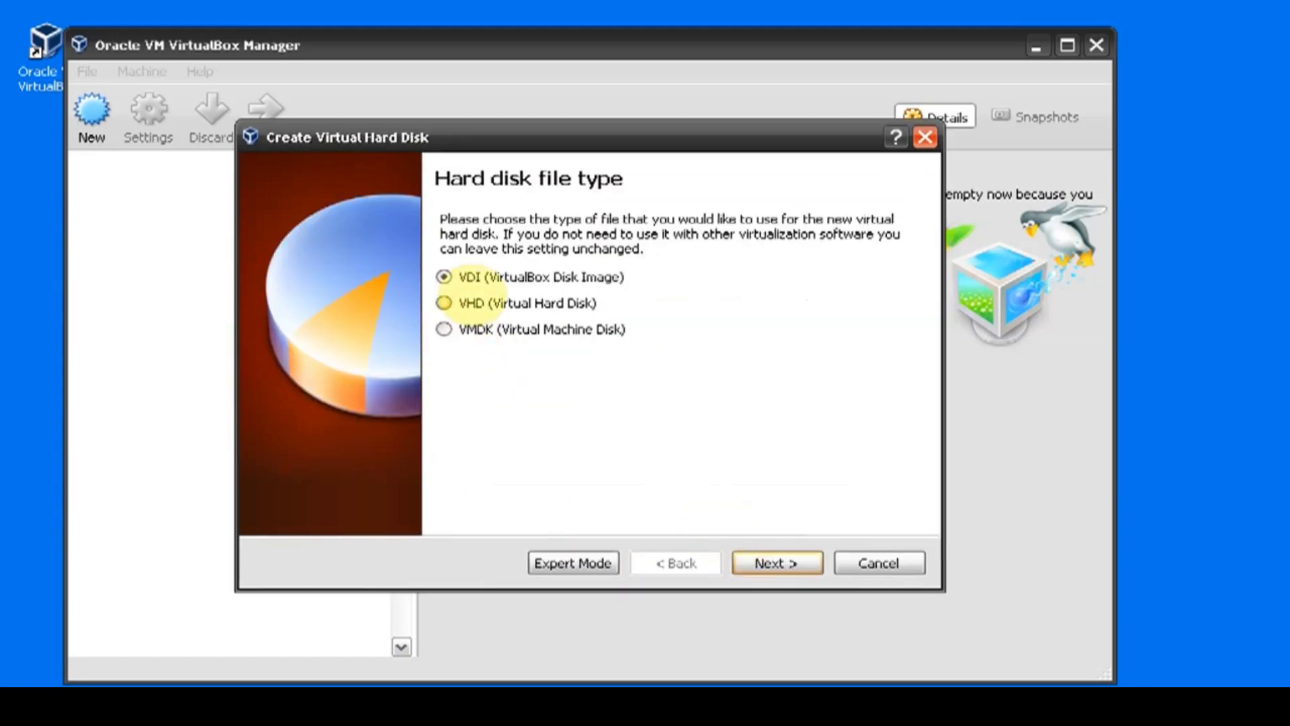
pyautogui.click(776, 563)
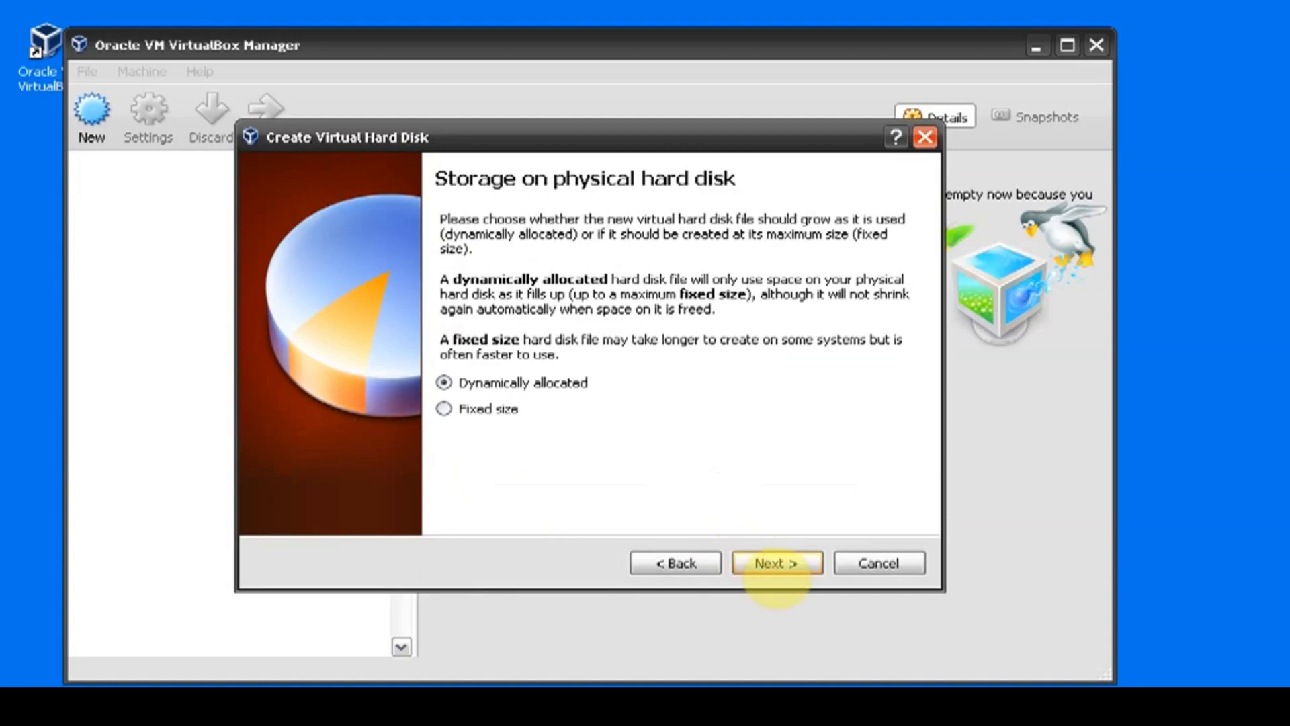
pyautogui.click(776, 571)
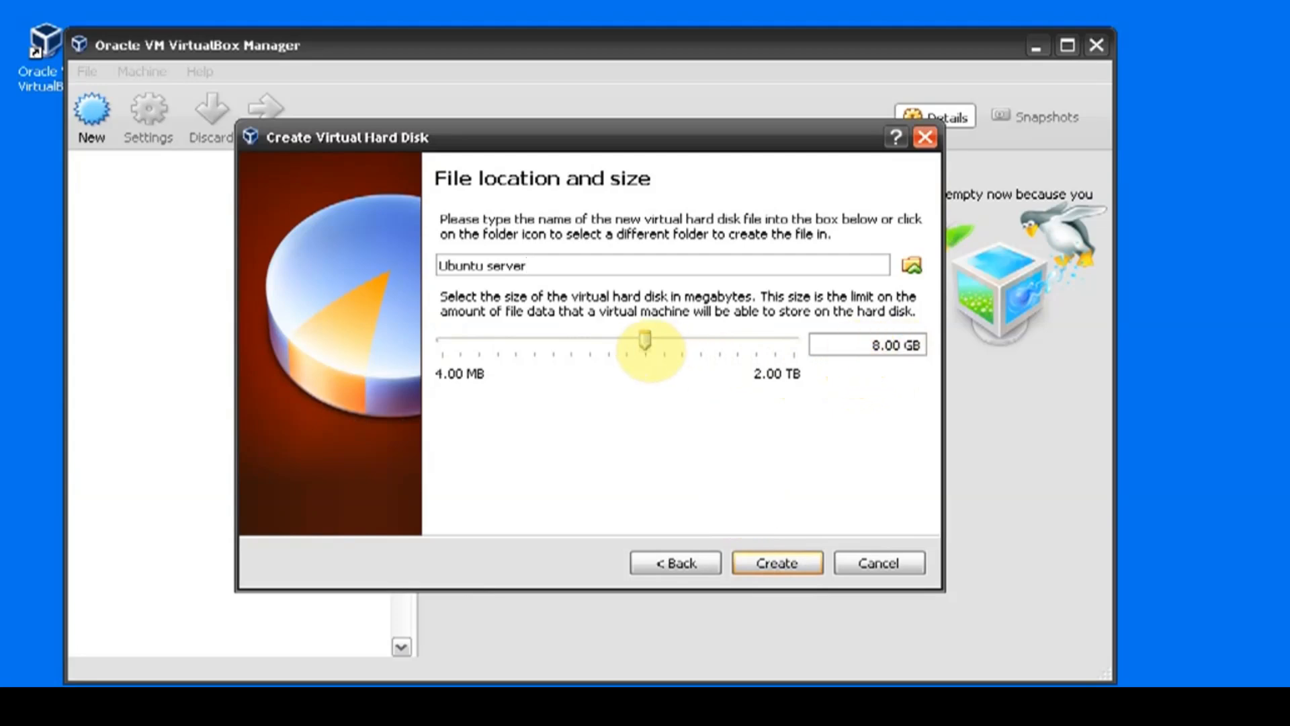
pyautogui.moveTo(647, 340)
pyautogui.mouseDown()
pyautogui.moveTo(743, 341)
pyautogui.moveTo(618, 341)
pyautogui.moveTo(629, 340)
pyautogui.mouseUp()
pyautogui.moveTo(644, 341); pyautogui.dragTo(645, 341)
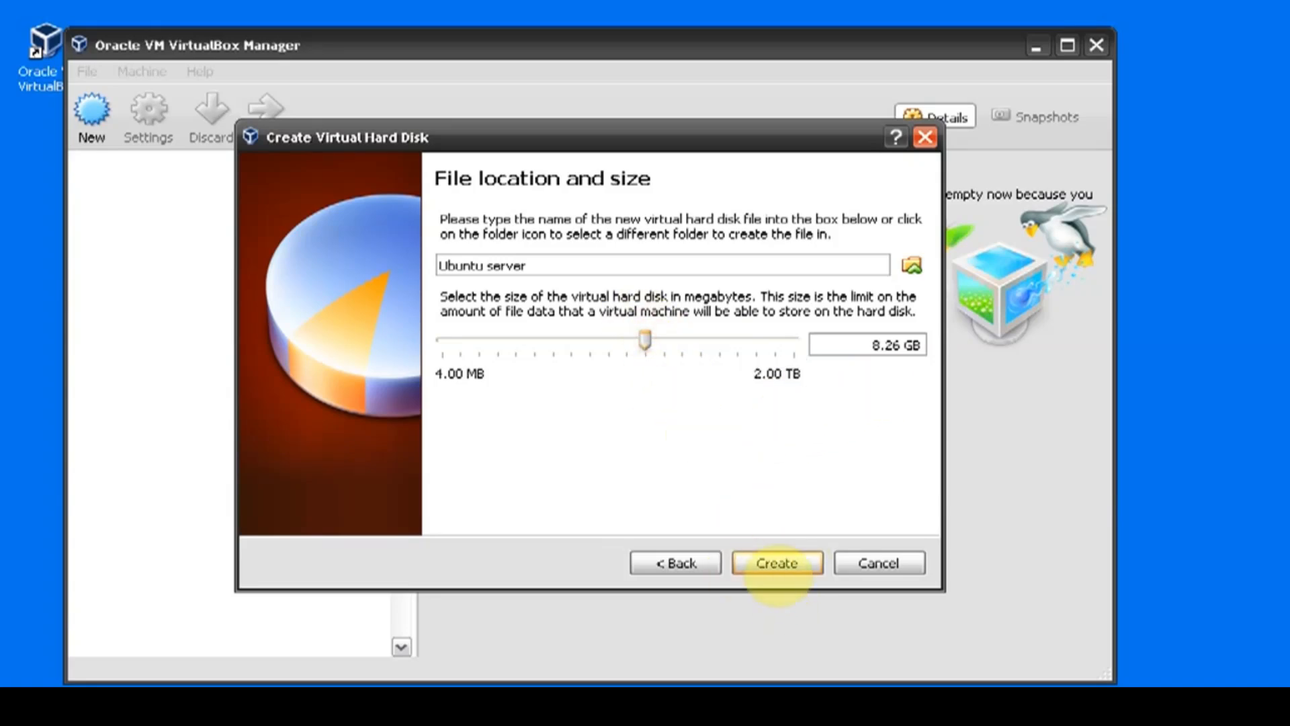
pyautogui.click(776, 563)
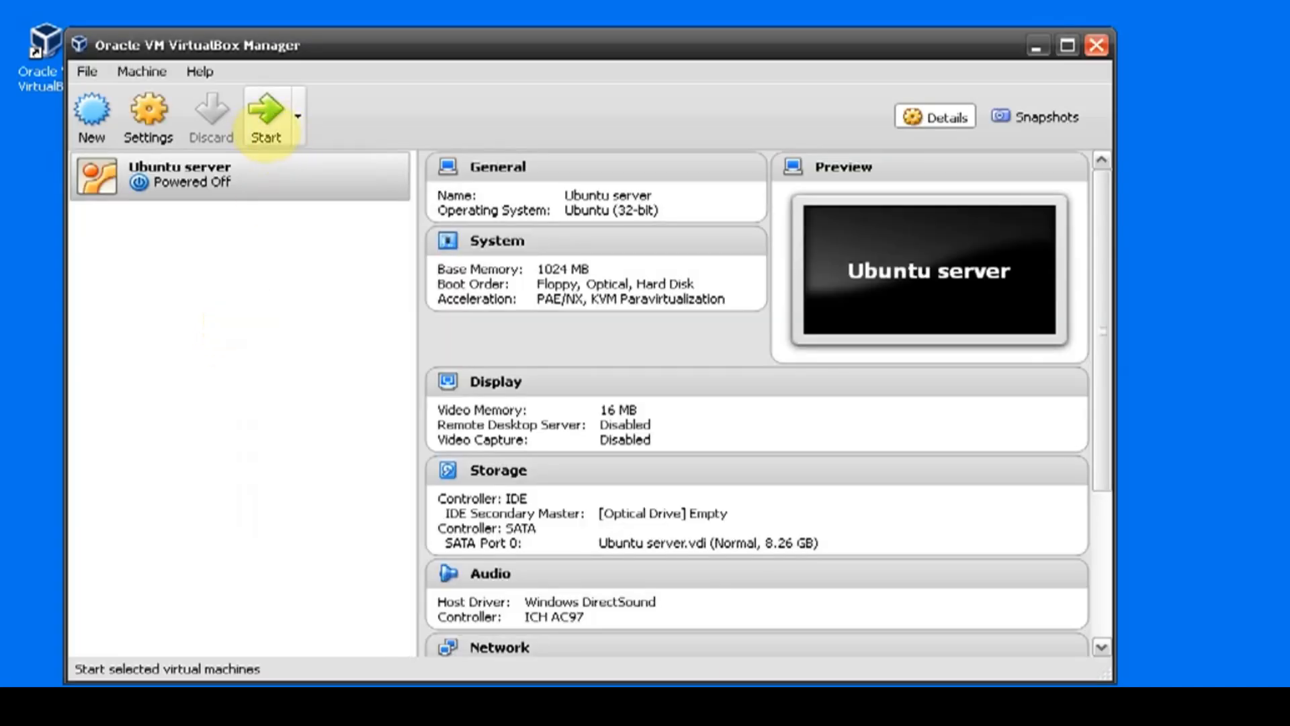
# Step: Power on the Ubuntu server machine and browse to Local Disk (E:) for its start-up disk file
pyautogui.click(264, 125)
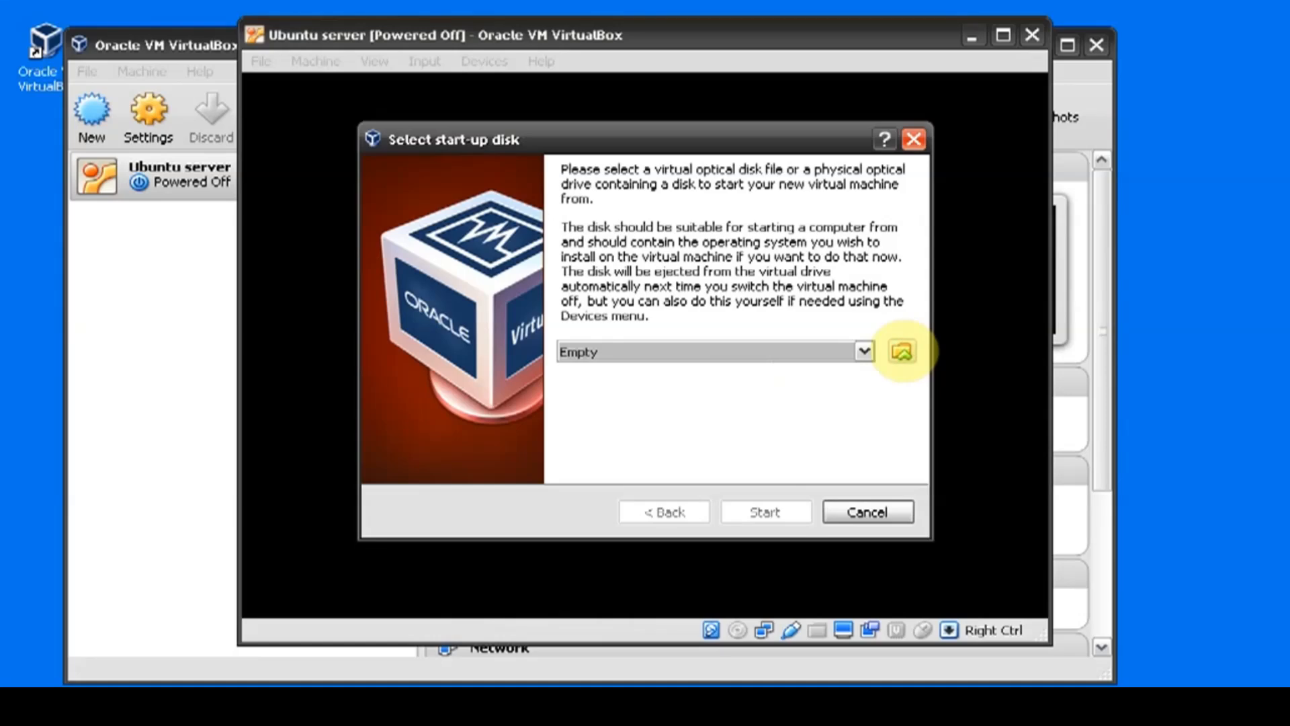
pyautogui.click(902, 351)
pyautogui.click(690, 208)
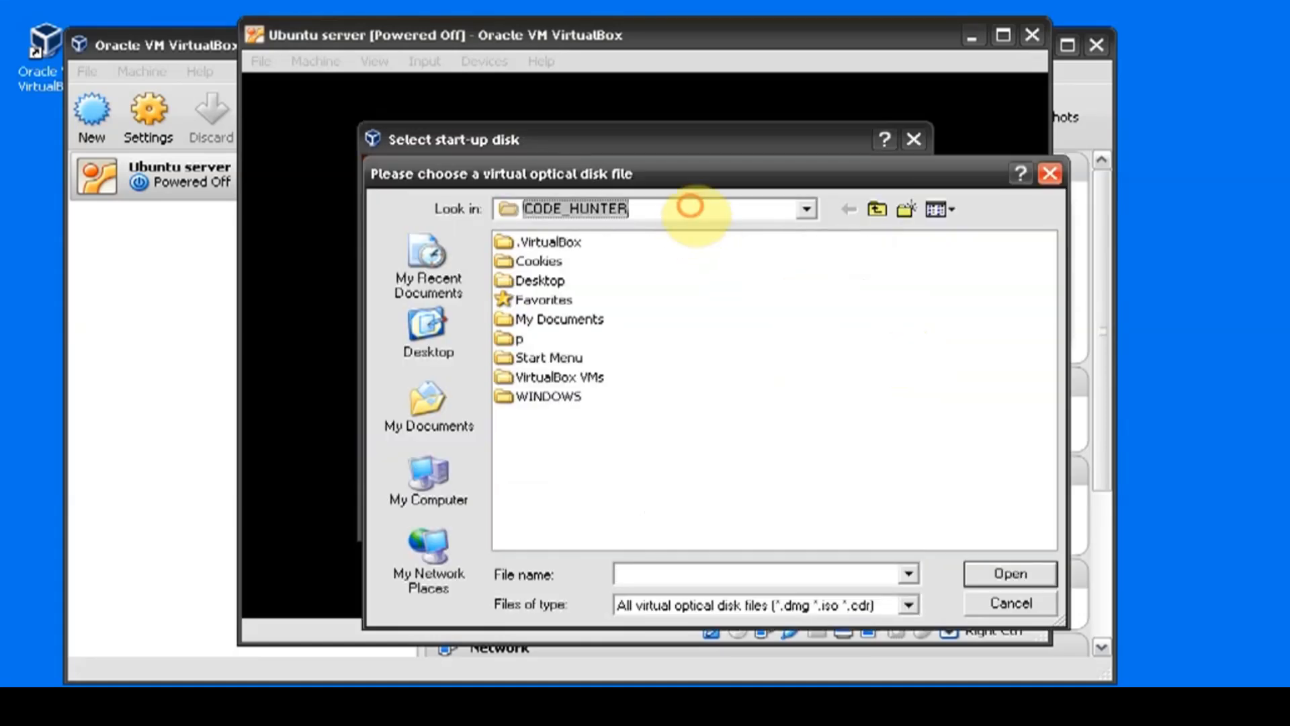
pyautogui.click(799, 210)
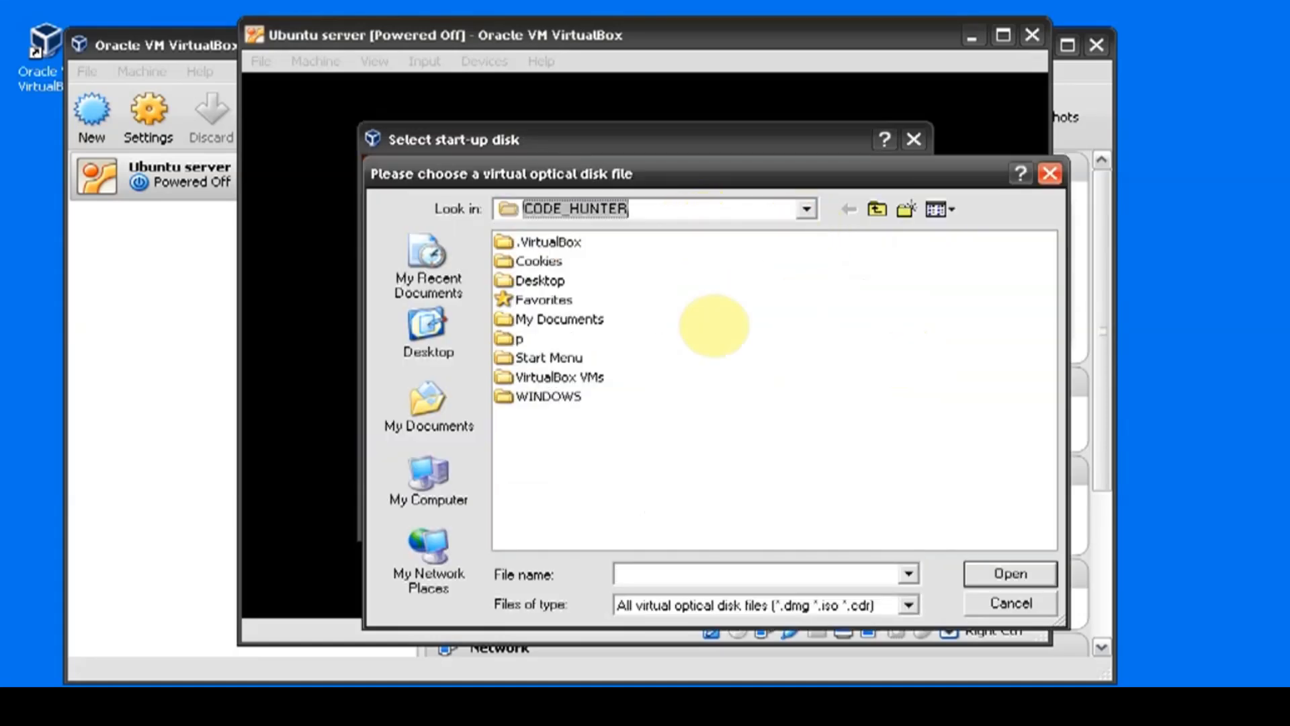
pyautogui.click(804, 209)
pyautogui.click(649, 380)
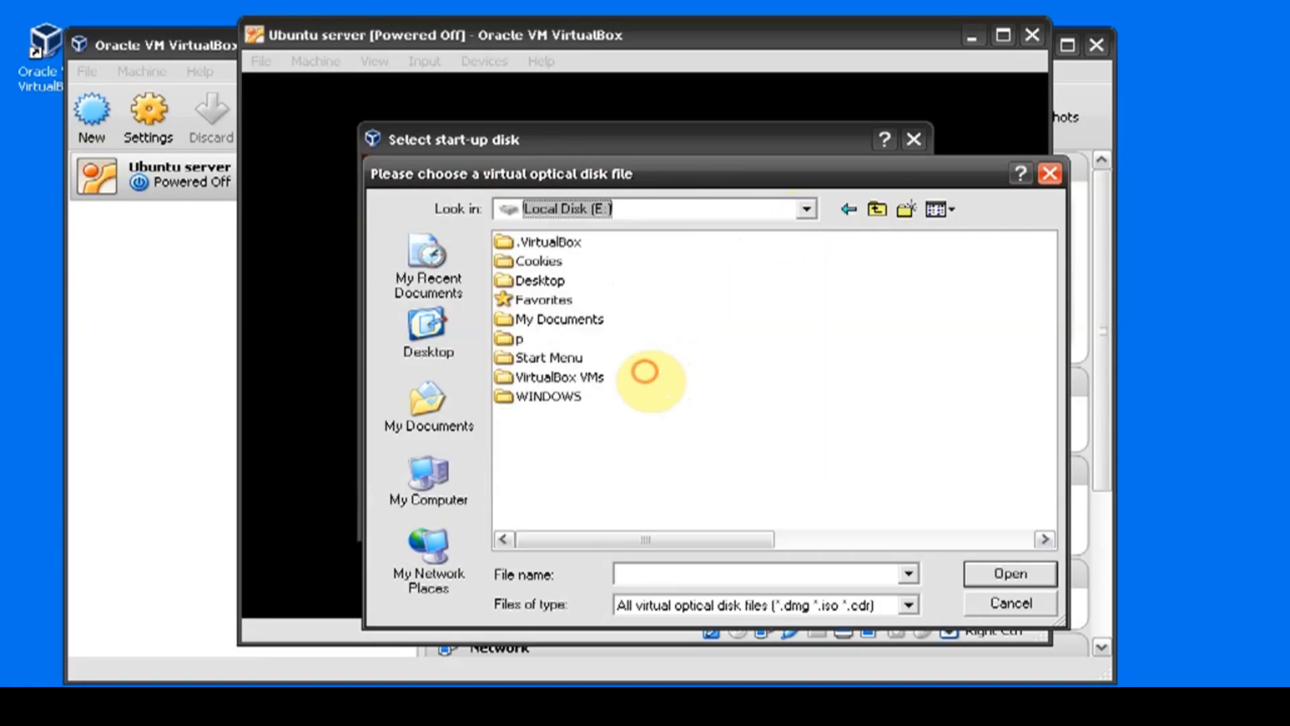
# Step: Choose ubuntu-16.10-server-i386 as the start-up disk and boot the virtual machine from it
pyautogui.click(982, 397)
pyautogui.scroll(-1, 993, 405)
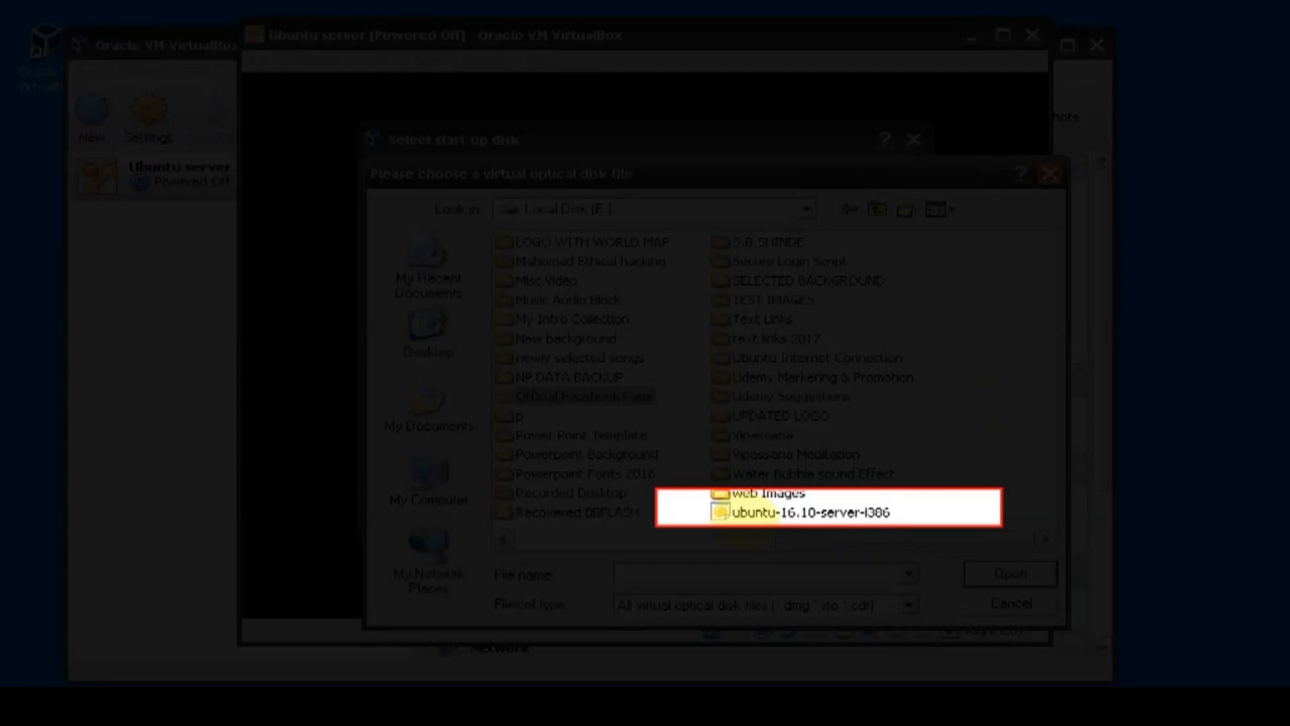
pyautogui.click(746, 513)
pyautogui.click(979, 573)
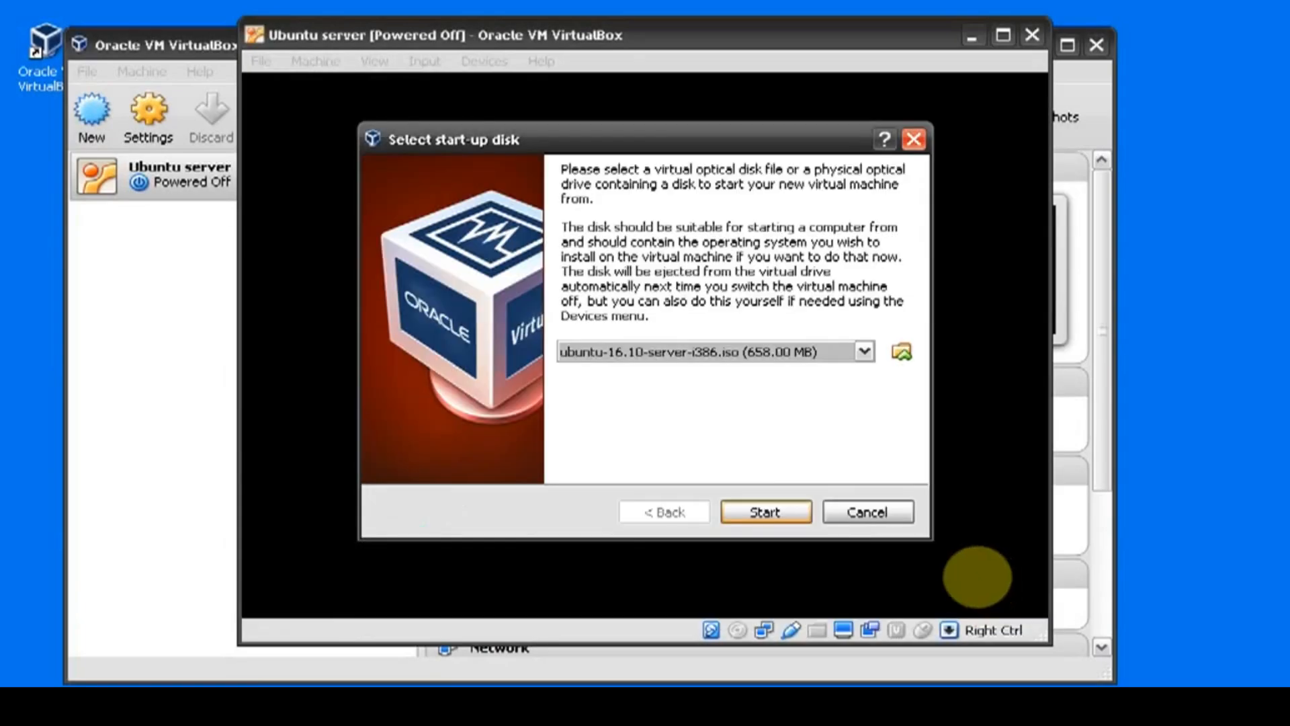
pyautogui.click(766, 513)
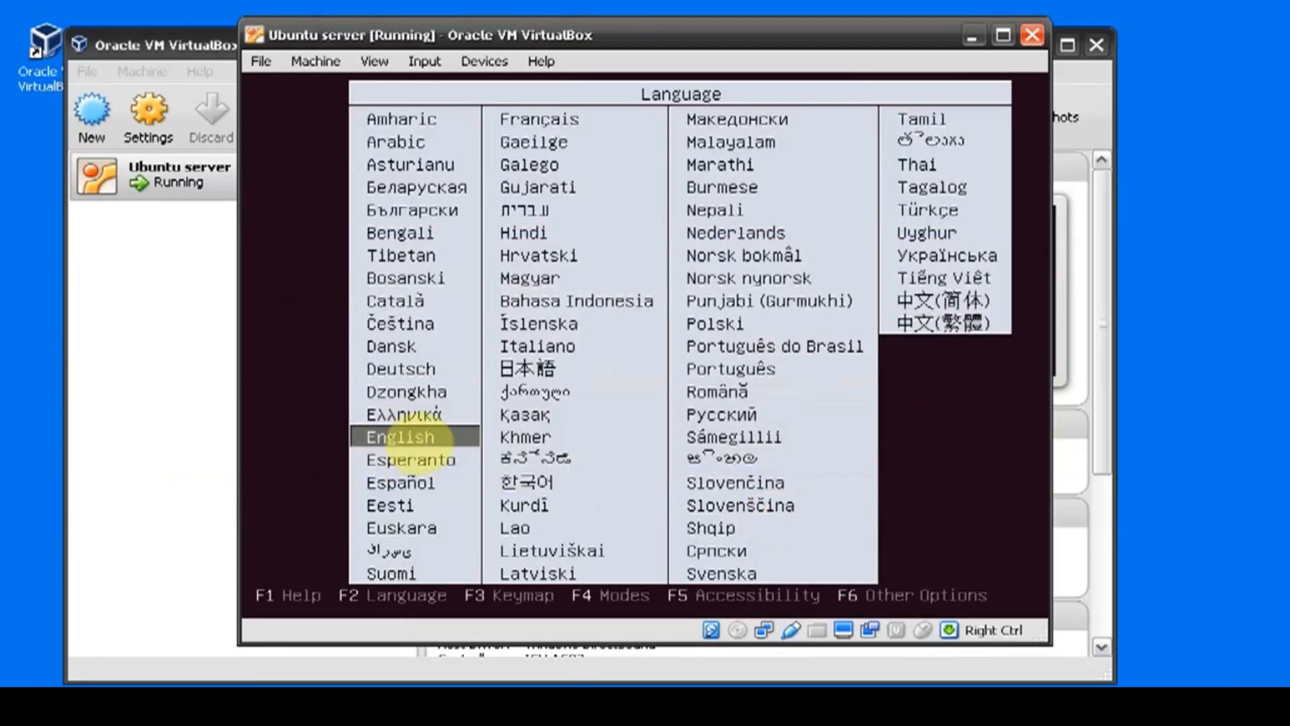
# Step: Launch Install Ubuntu Server with English as the boot and installation language and United States as the location
pyautogui.press('Return')
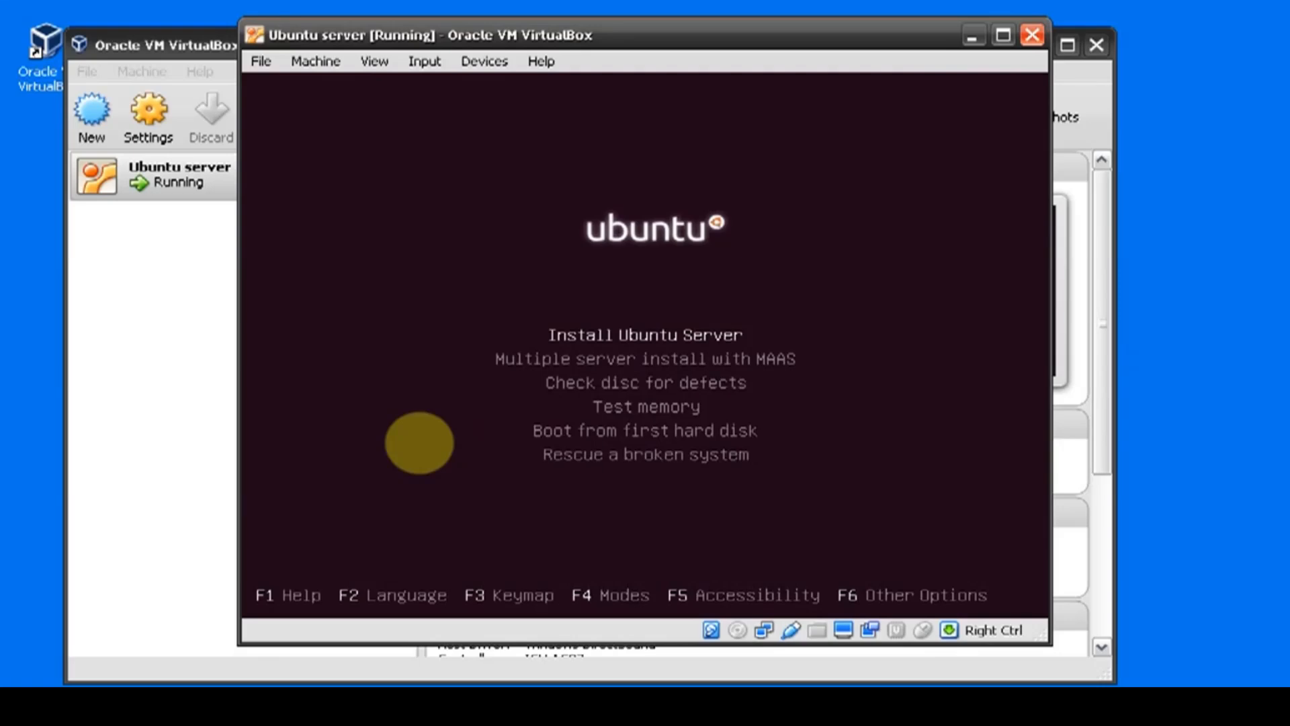
pyautogui.press('Return')
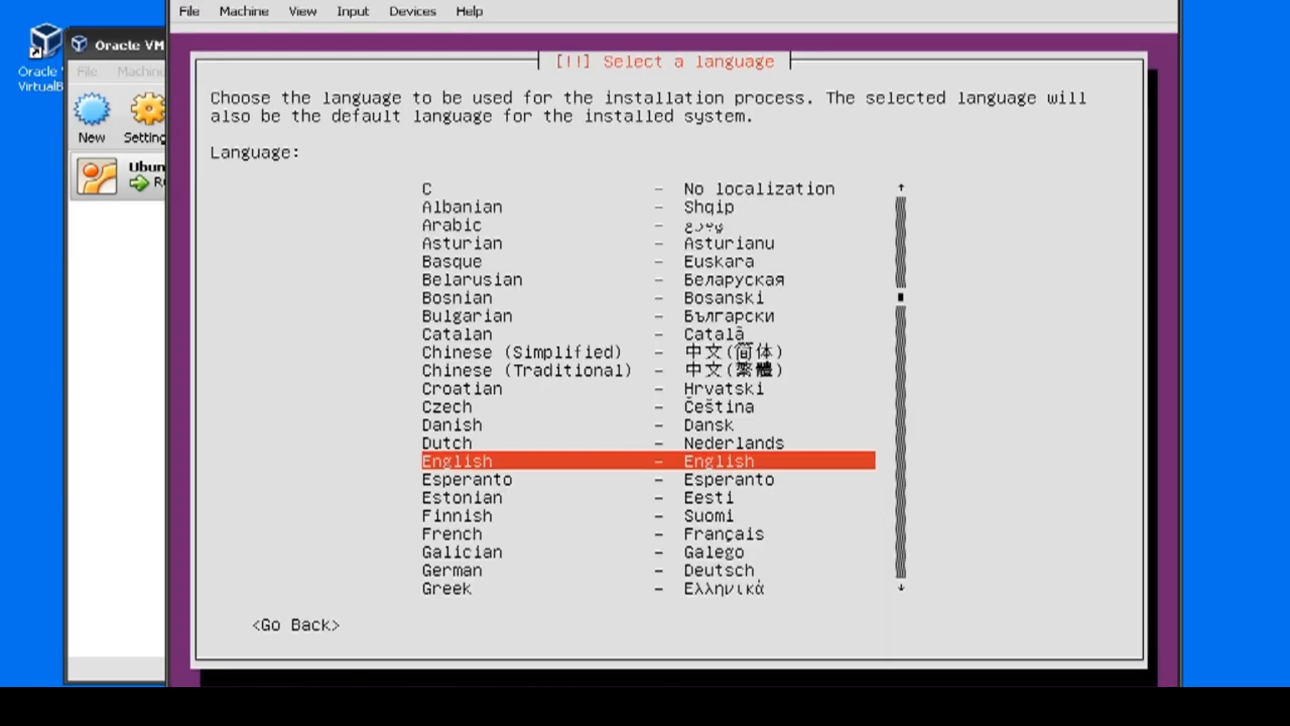
pyautogui.press('Return')
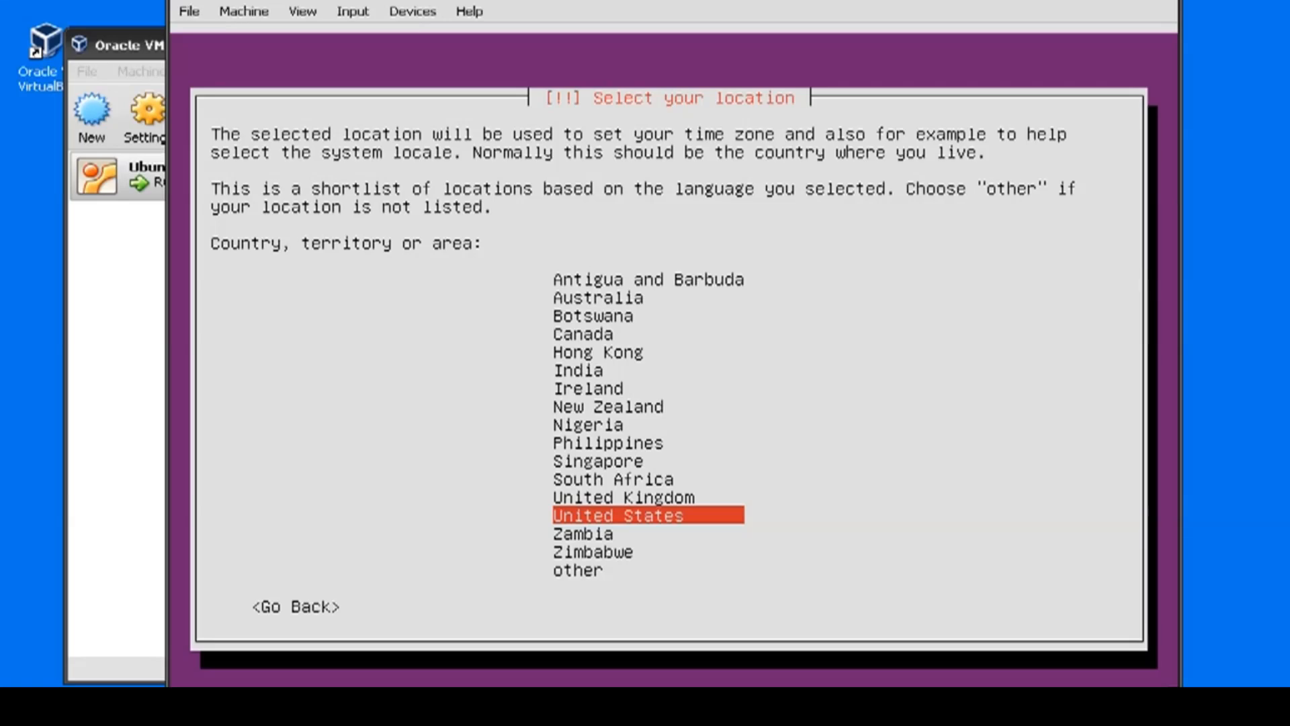
pyautogui.press('Return')
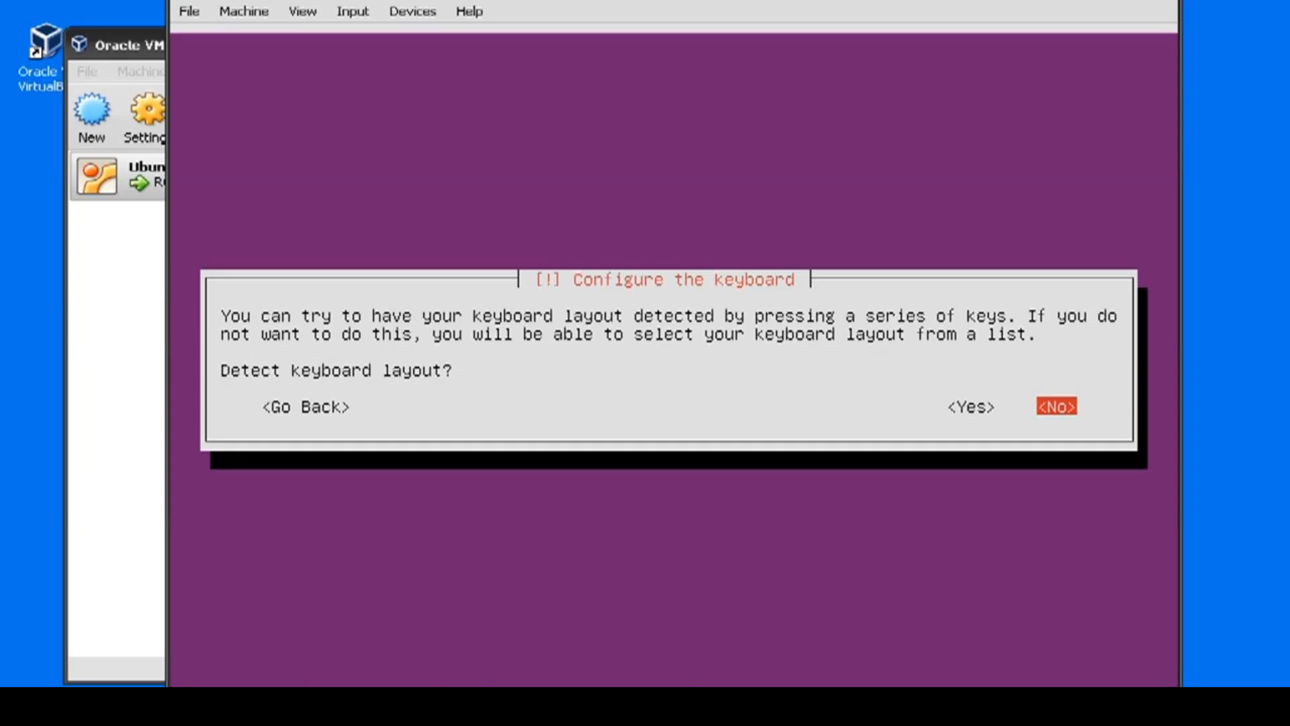
# Step: Decline keyboard layout detection and choose English (US) as both the keyboard's country of origin and its layout
pyautogui.press('Return')
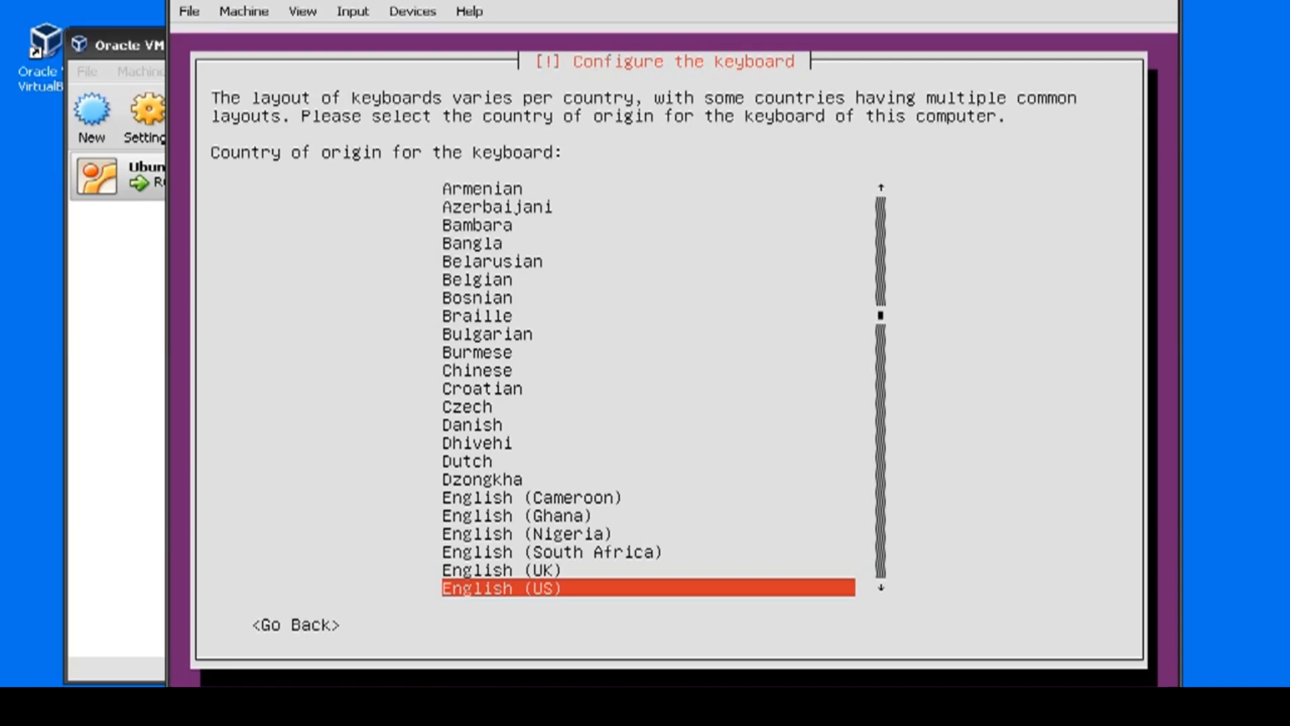
pyautogui.press('Return')
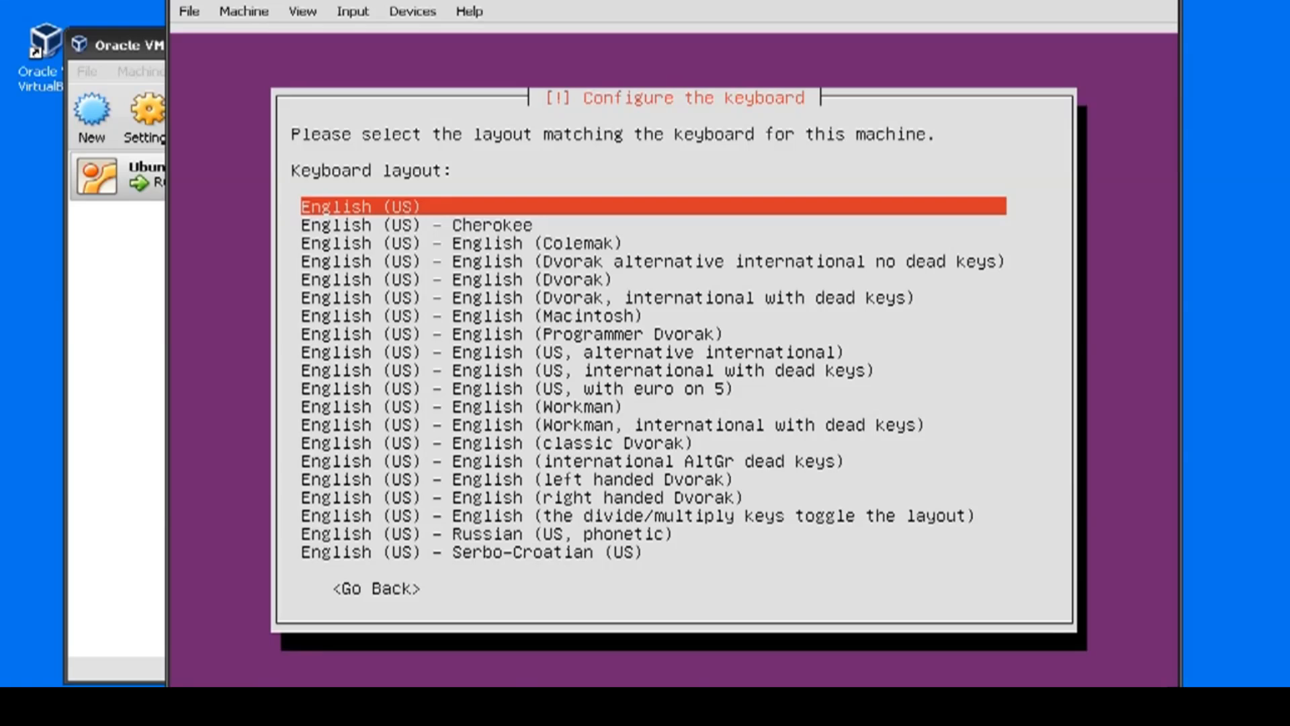
pyautogui.press('Return')
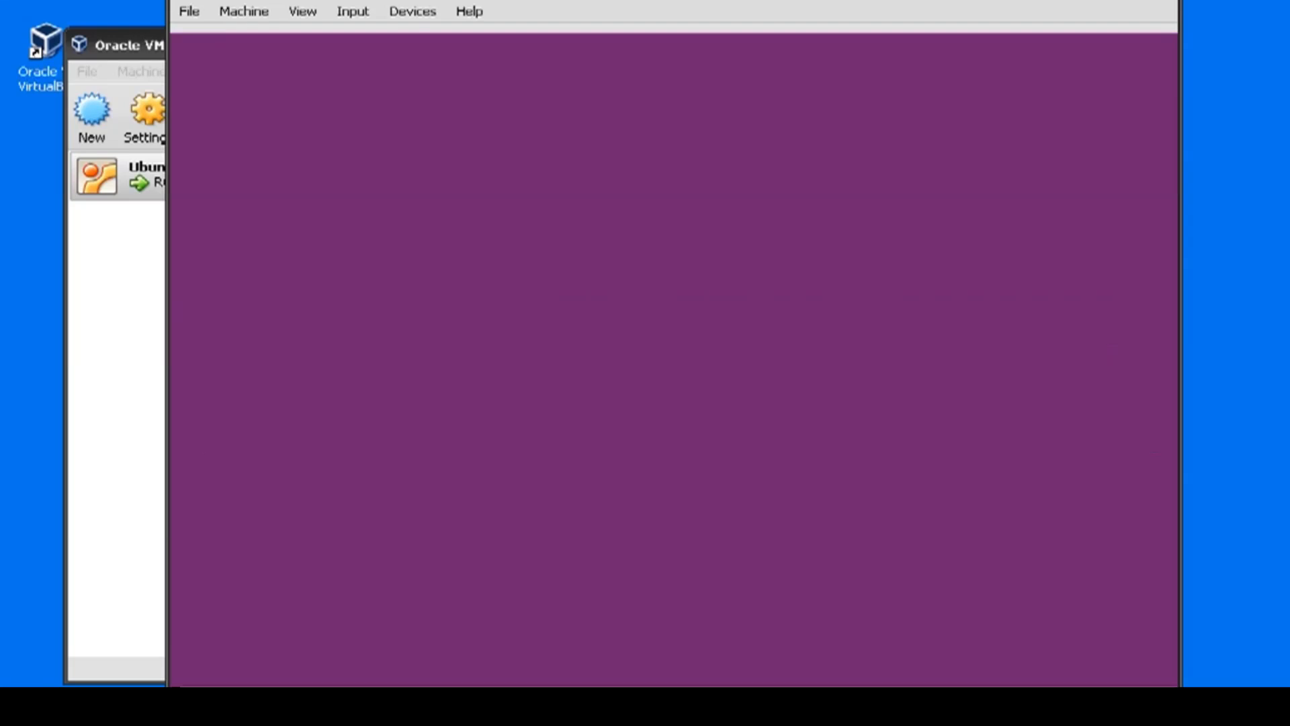
# Step: Switch the virtual machine window to full-screen mode
pyautogui.click(353, 12)
pyautogui.moveTo(304, 14)
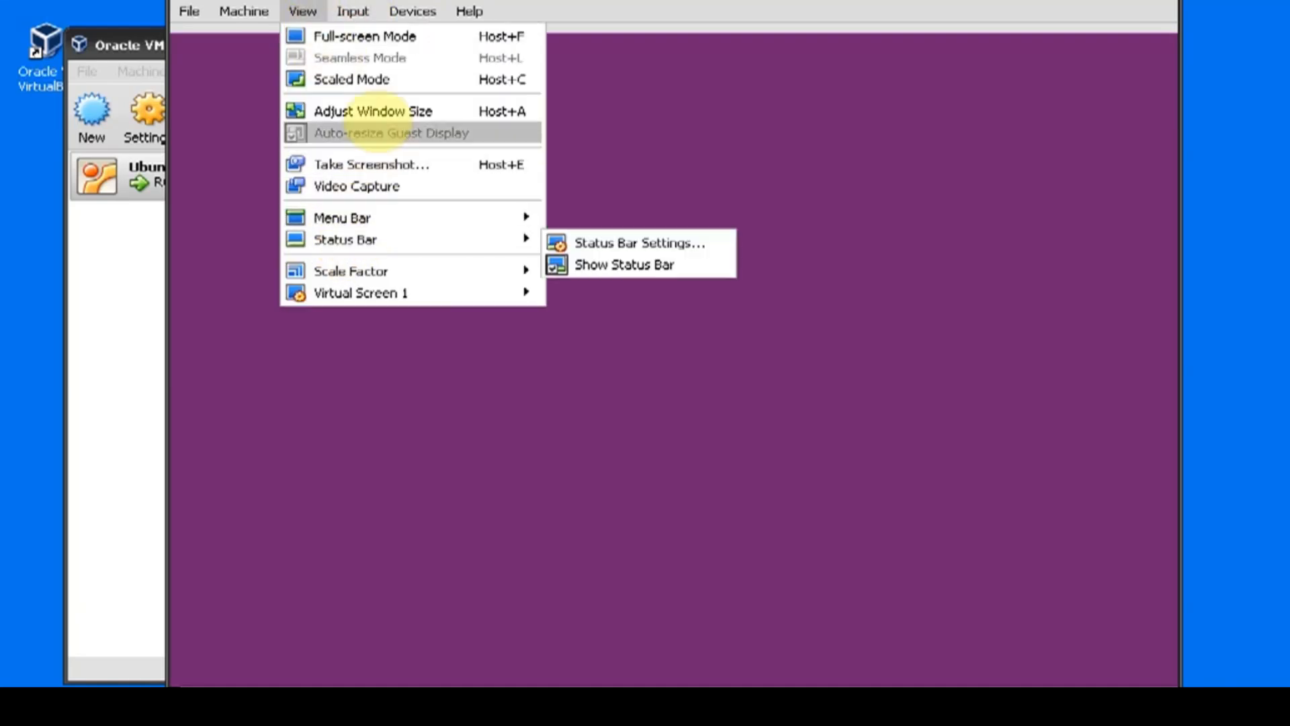
pyautogui.click(386, 42)
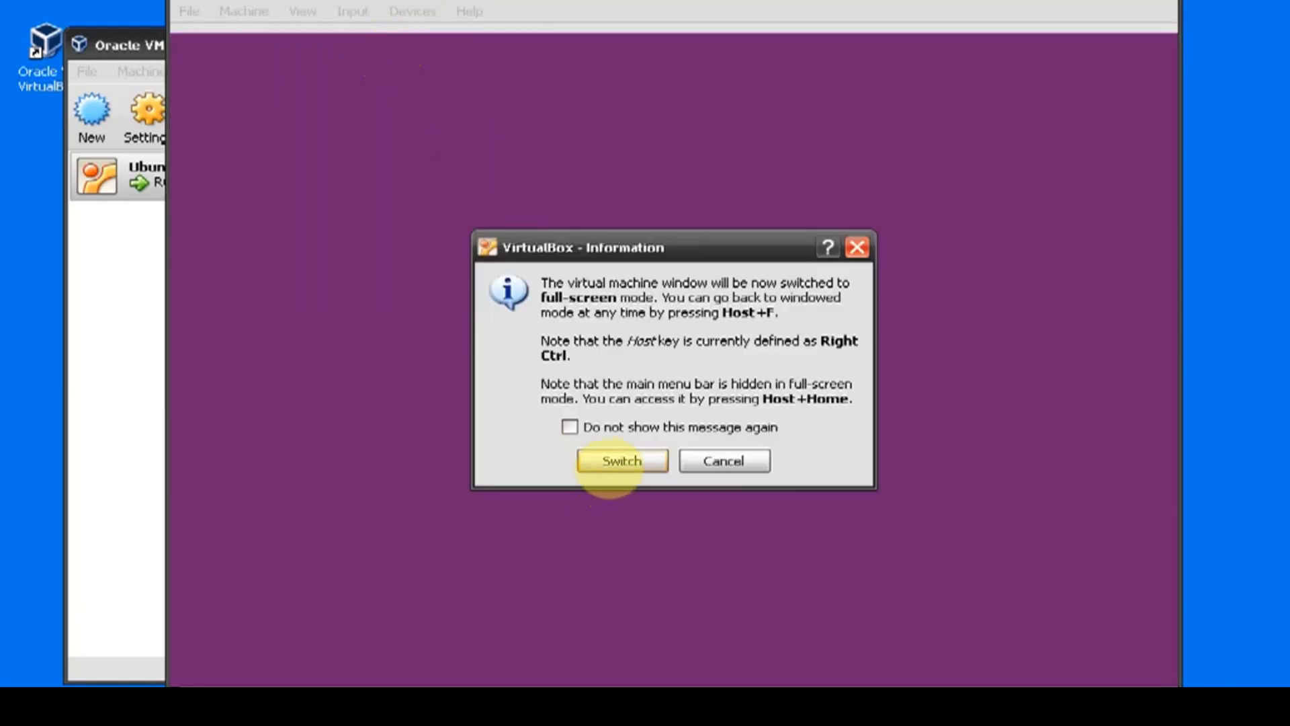
pyautogui.click(611, 461)
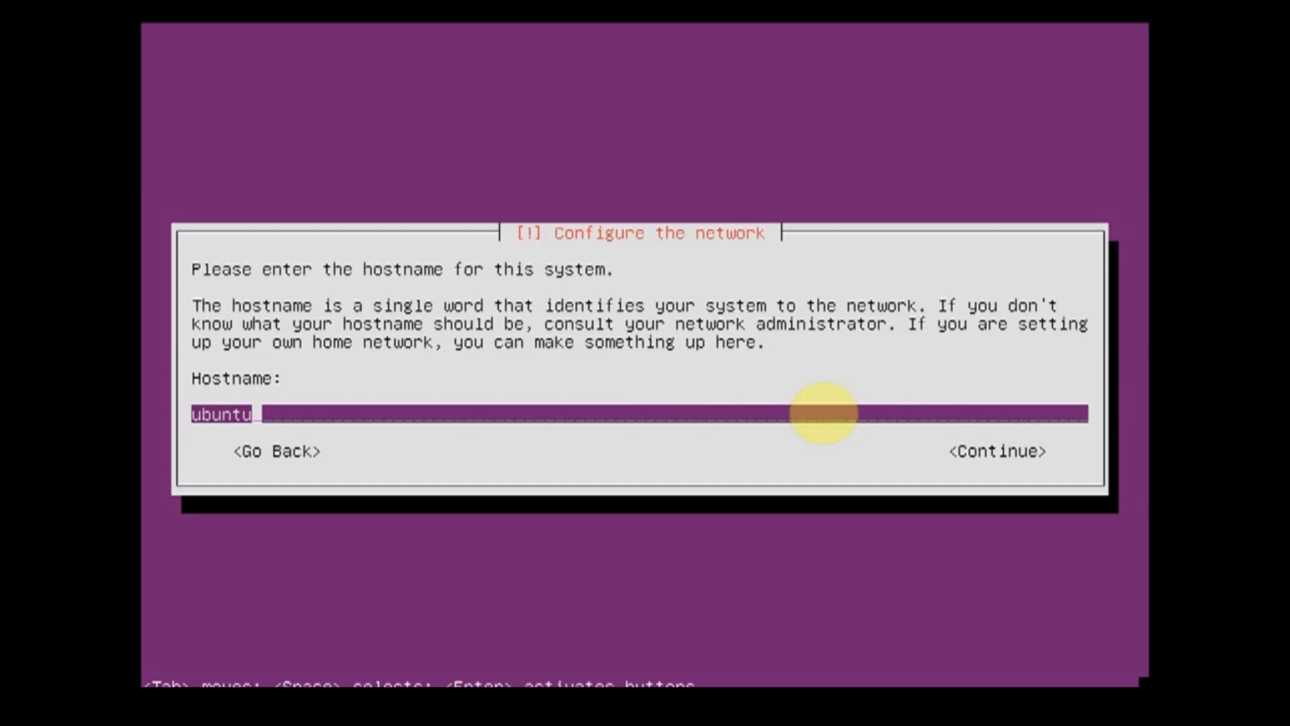
# Step: Replace the default hostname with CODEOFFLINE and continue the installation
pyautogui.press('BackSpace')
pyautogui.press('BackSpace')
pyautogui.press('BackSpace')
pyautogui.press('BackSpace')
pyautogui.press('BackSpace')
pyautogui.press('BackSpace')
pyautogui.write('CODEOFFLINE')
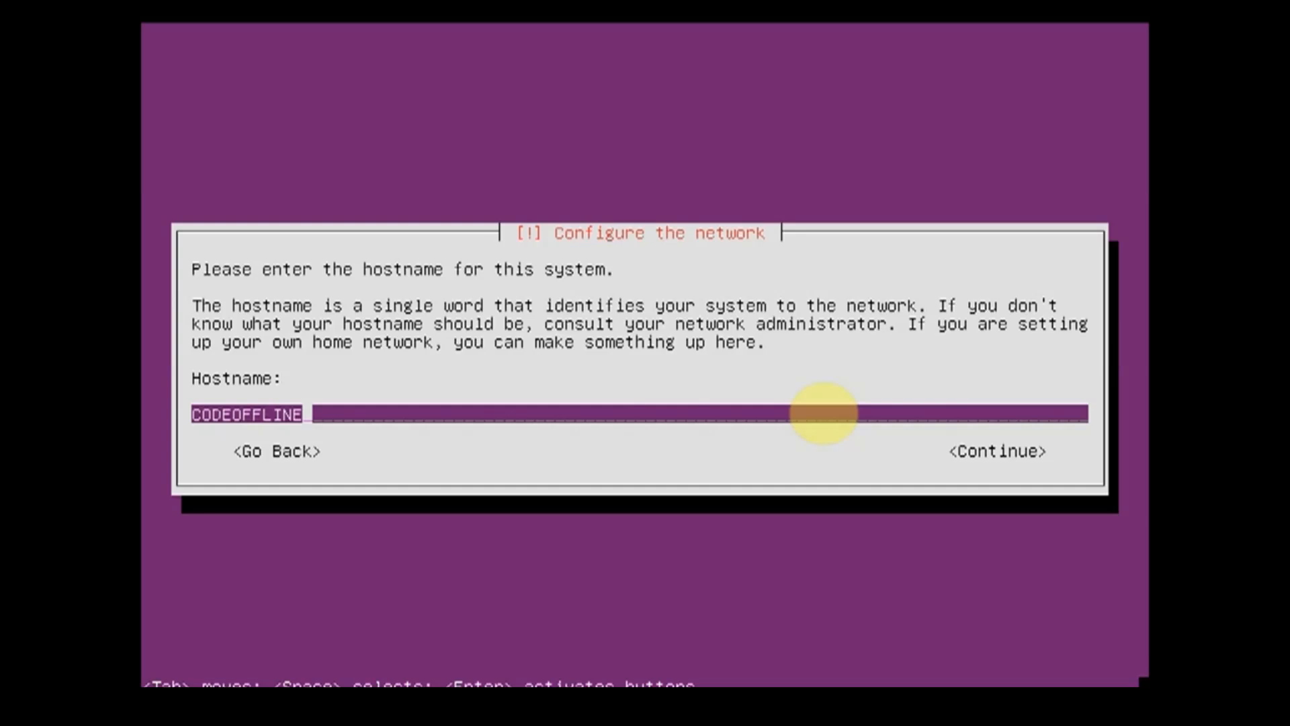
pyautogui.press('Return')
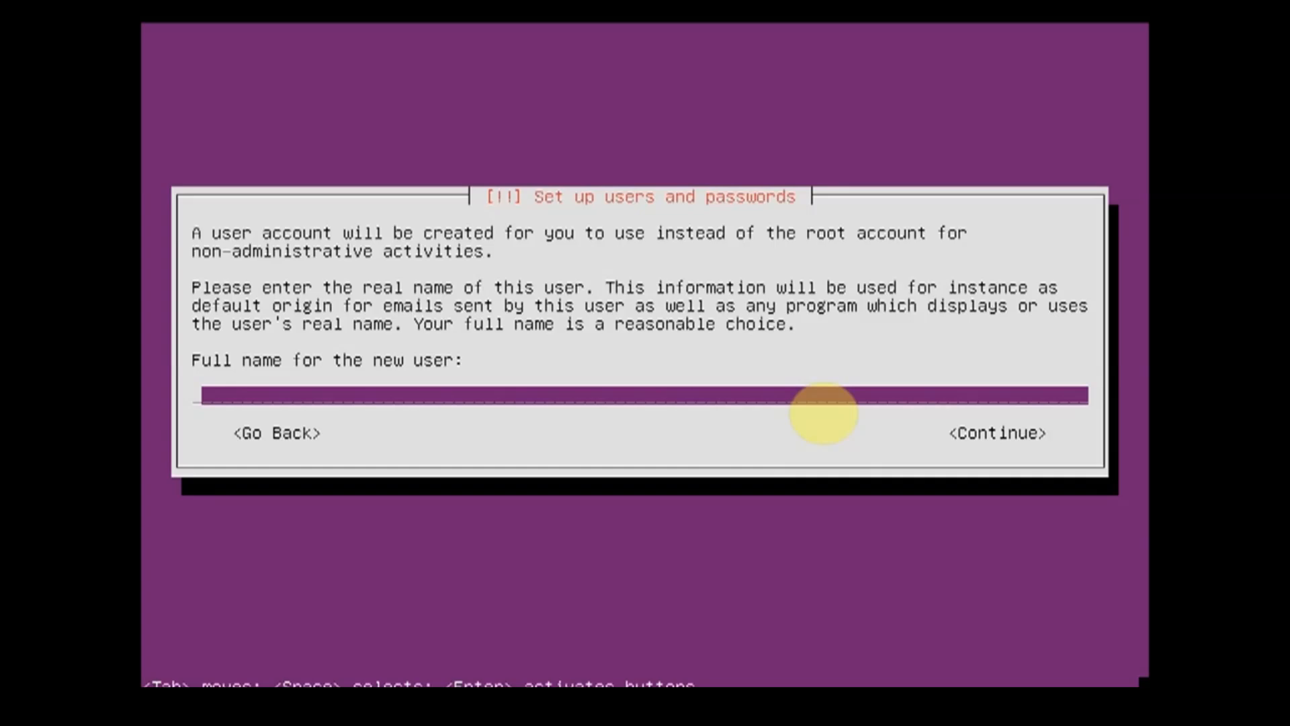
# Step: Enter the new user's full name and continue to the username prompt
pyautogui.write('PRASHANT')
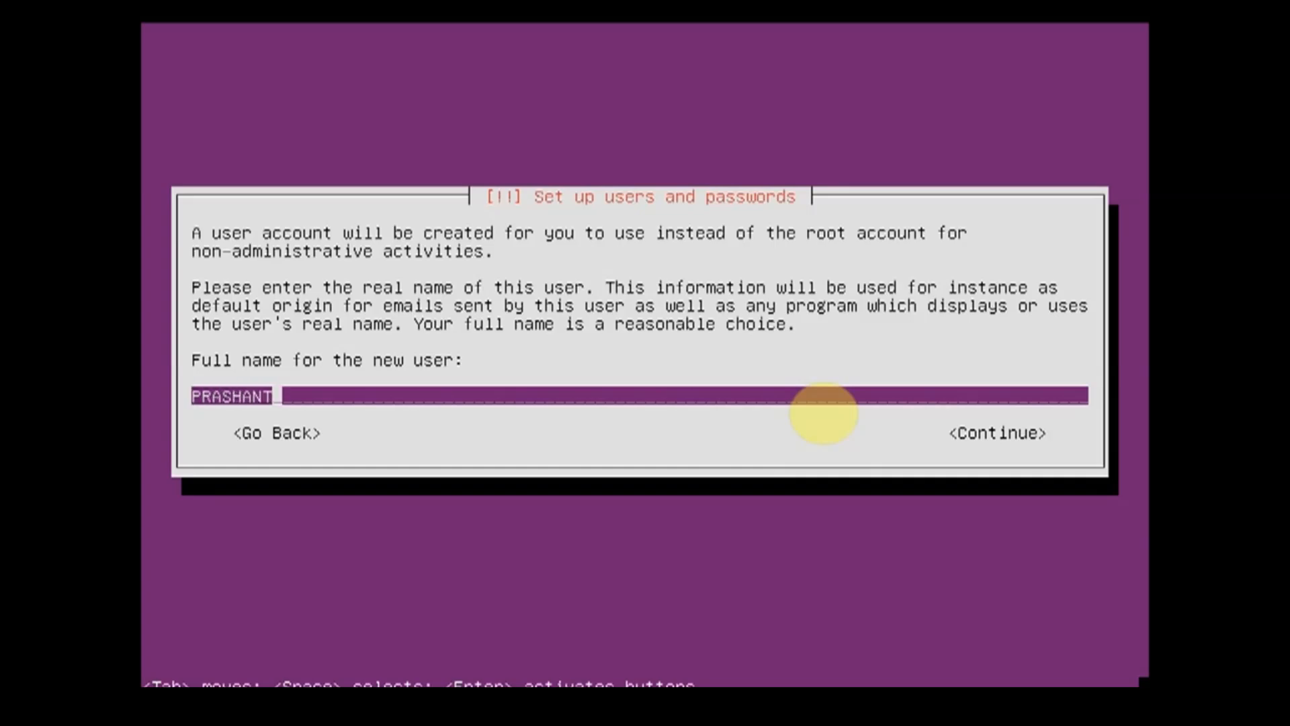
pyautogui.write(' SHINDE')
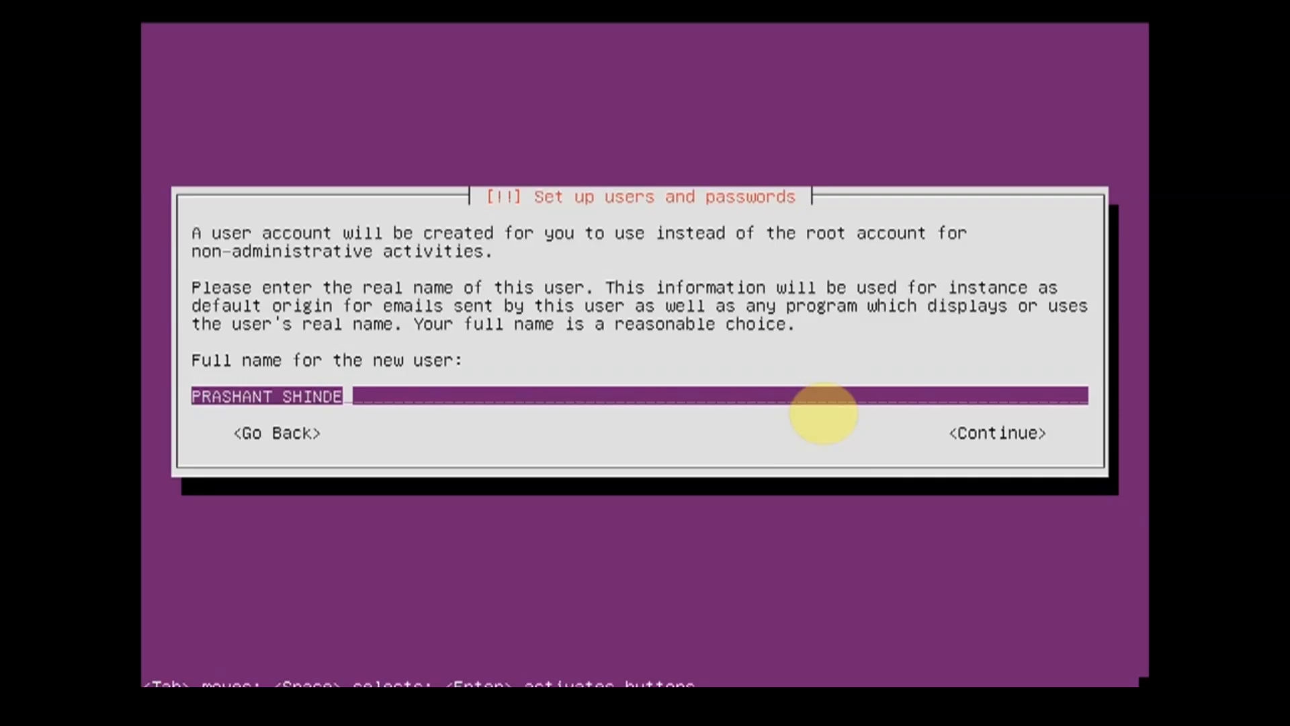
pyautogui.press('Return')
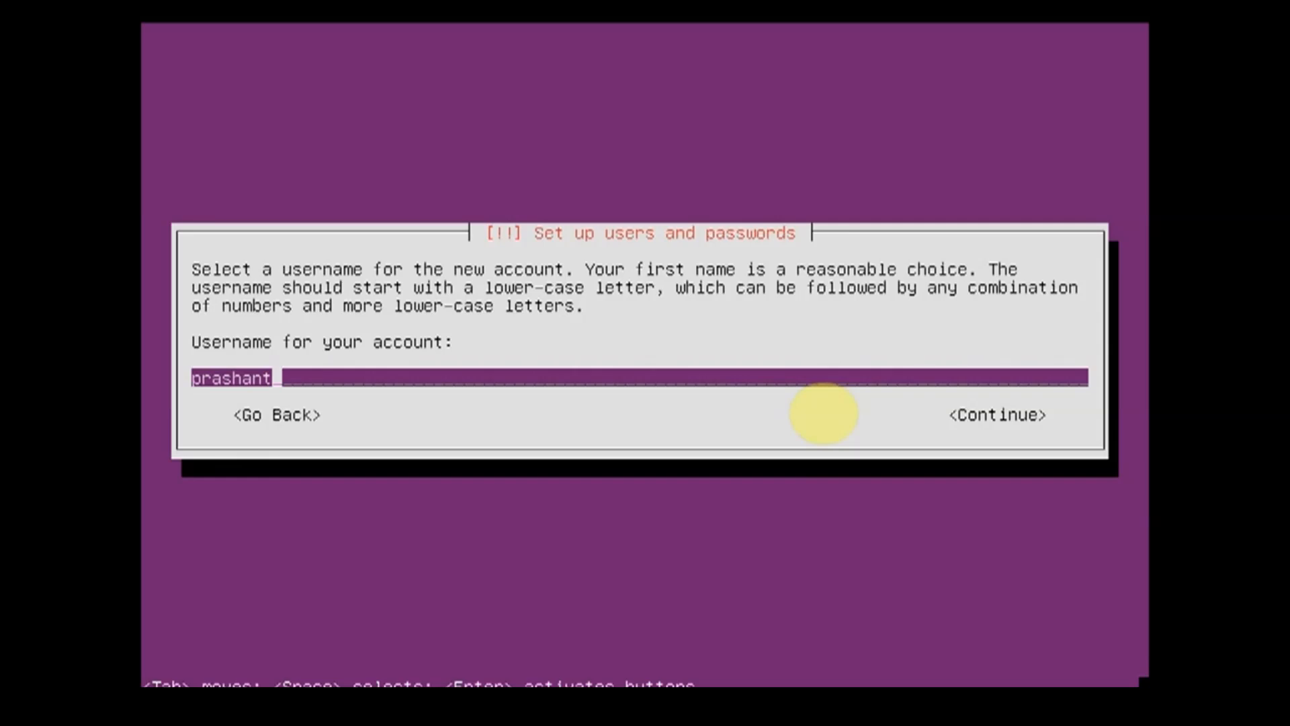
# Step: Accept the suggested username, then enter and verify the account password, allowing the weak password
pyautogui.press('Return')
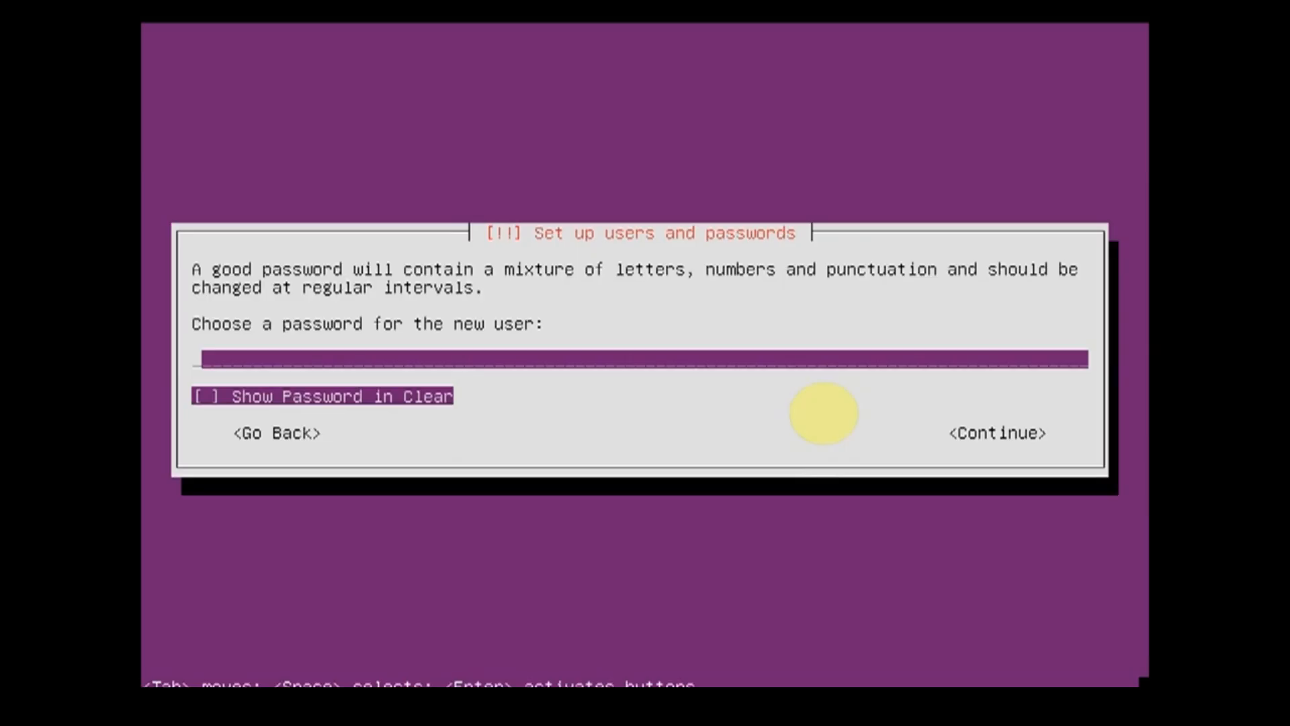
pyautogui.write('***')
pyautogui.press('Return')
pyautogui.write('***')
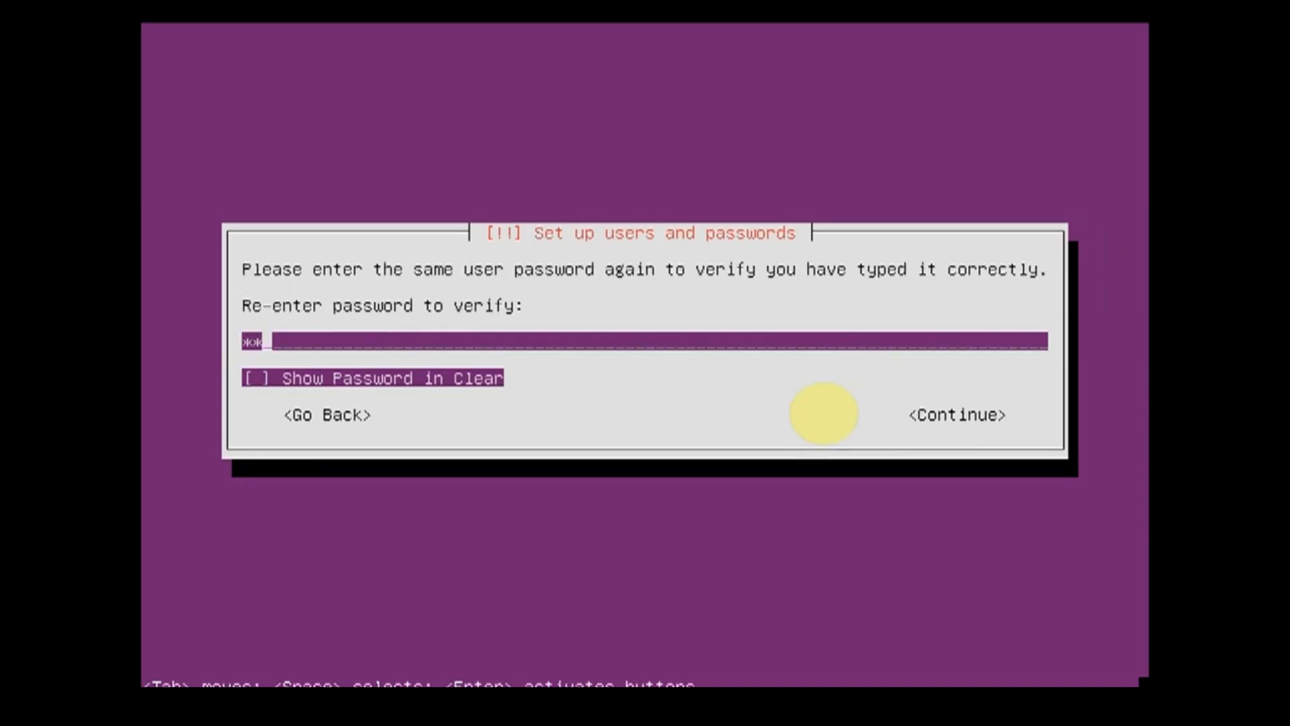
pyautogui.press('Return')
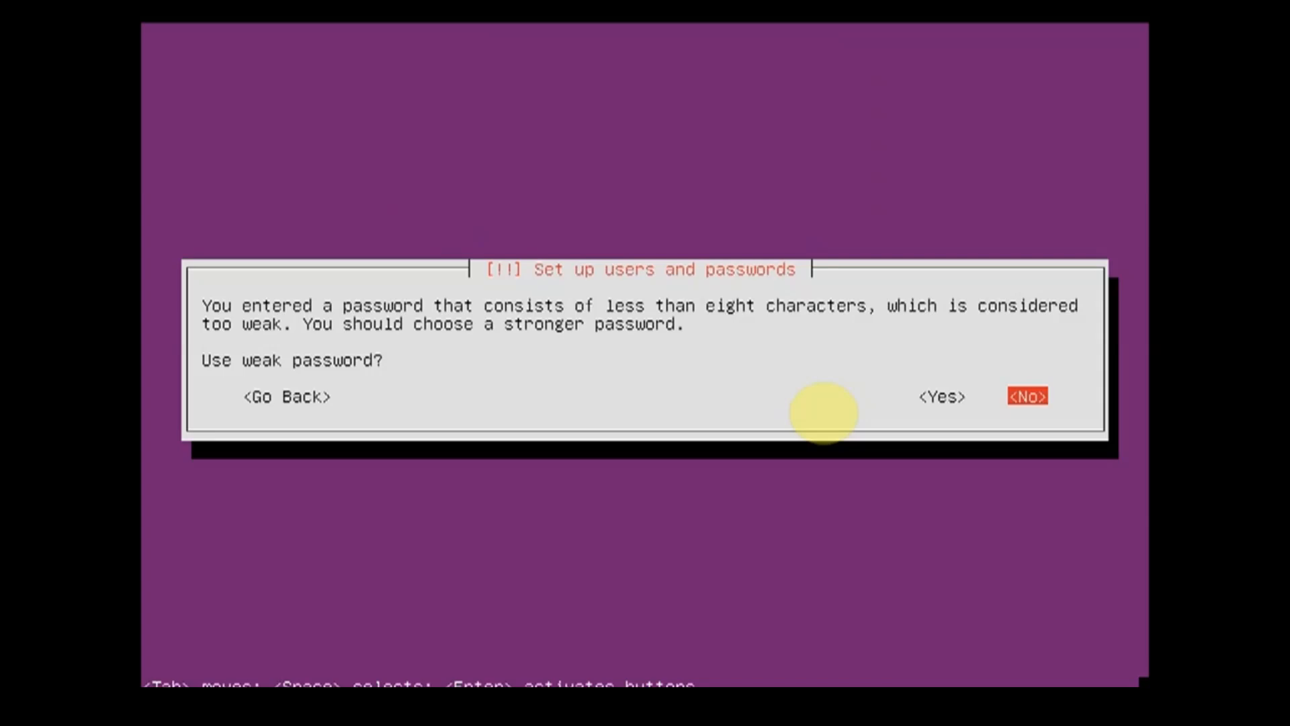
pyautogui.press('Left')
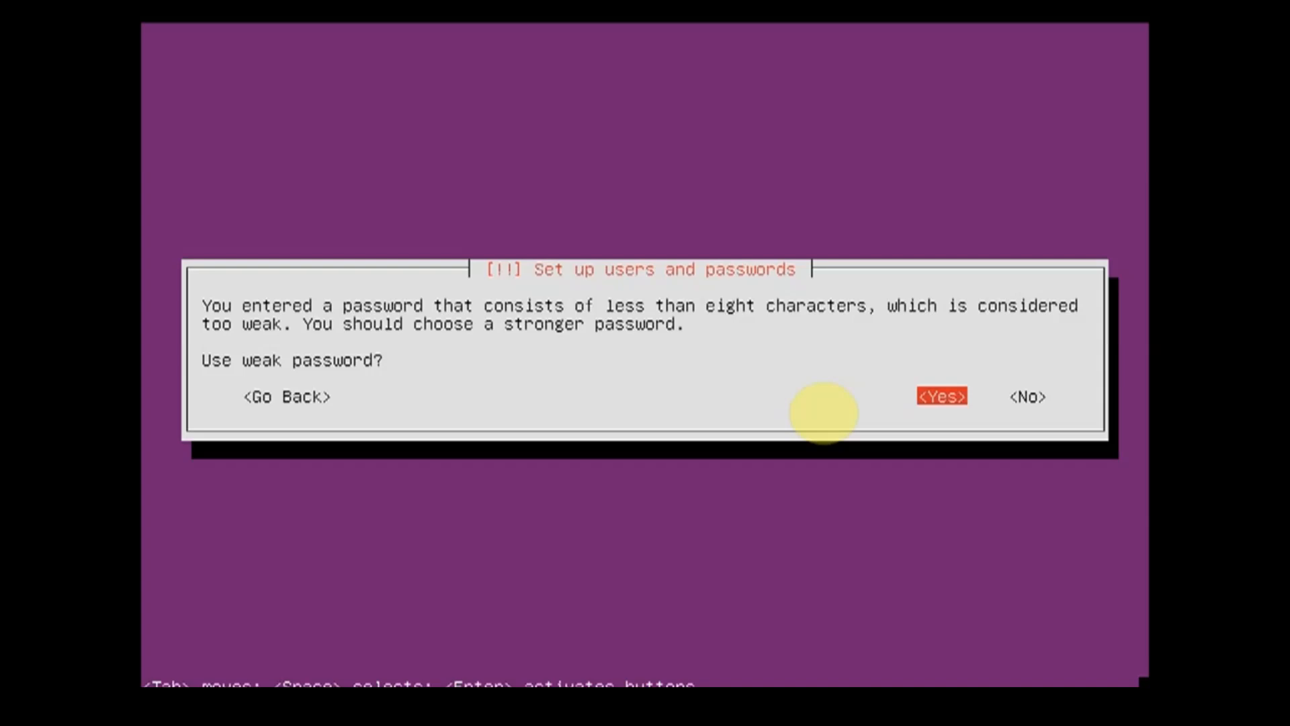
pyautogui.press('Return')
# Step: Decline home directory encryption and accept Asia/Calcutta as the time zone
pyautogui.press('Left')
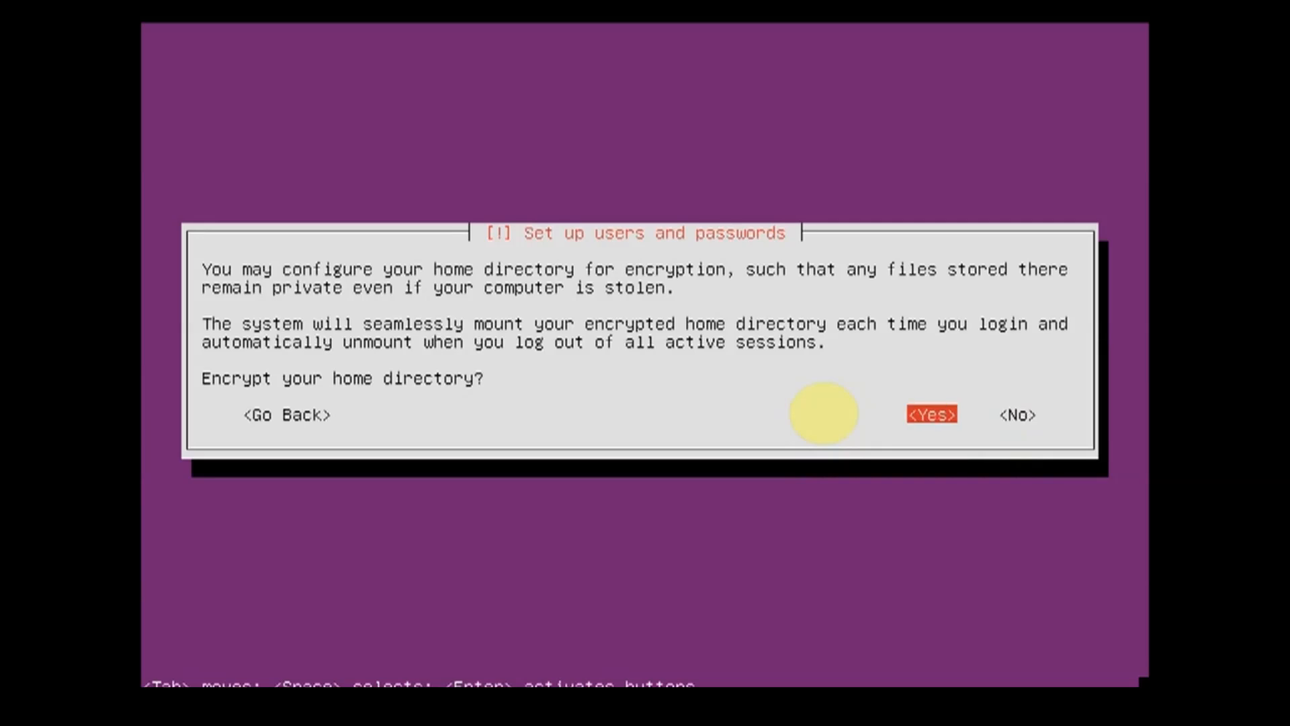
pyautogui.press('Right')
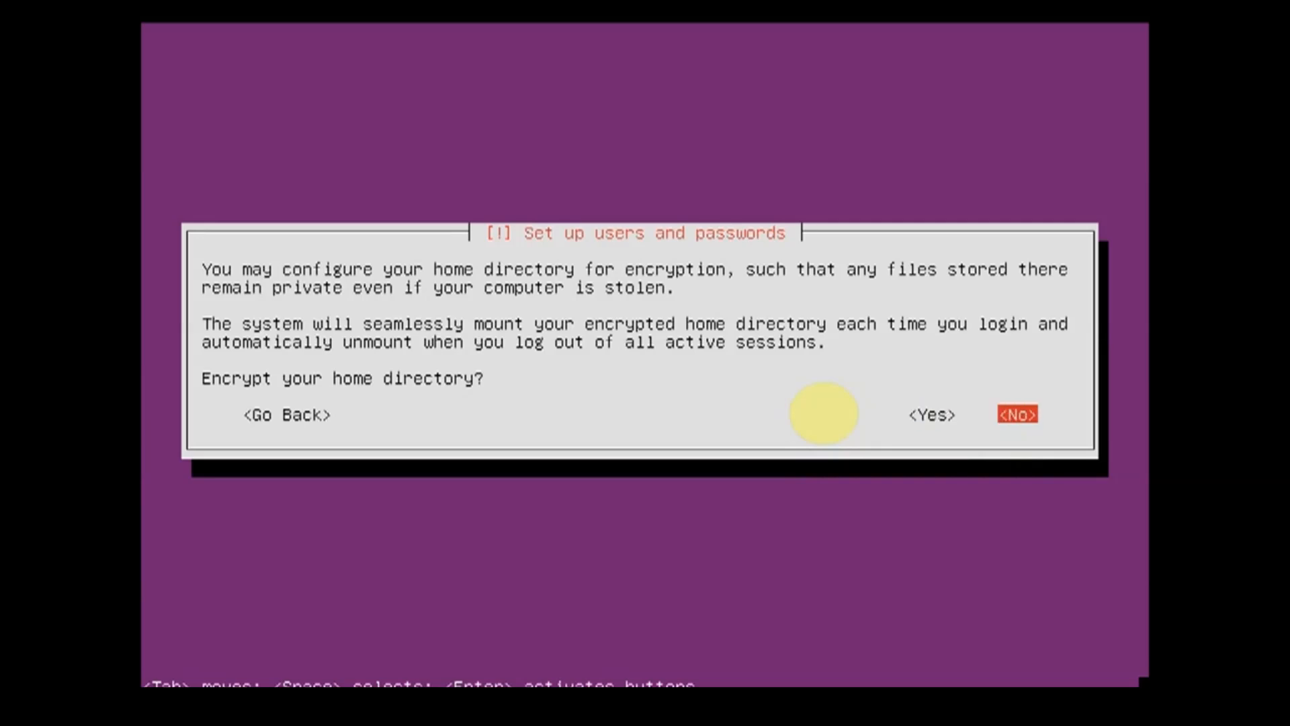
pyautogui.press('Return')
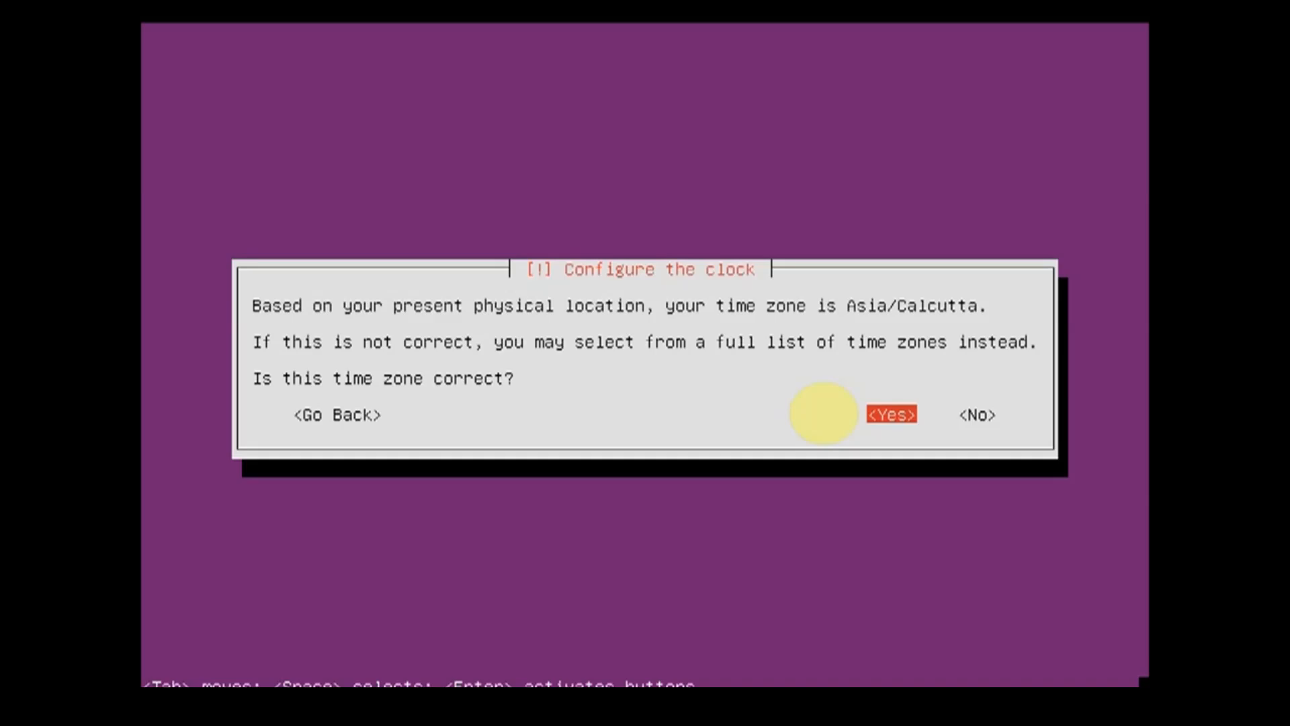
pyautogui.press('Return')
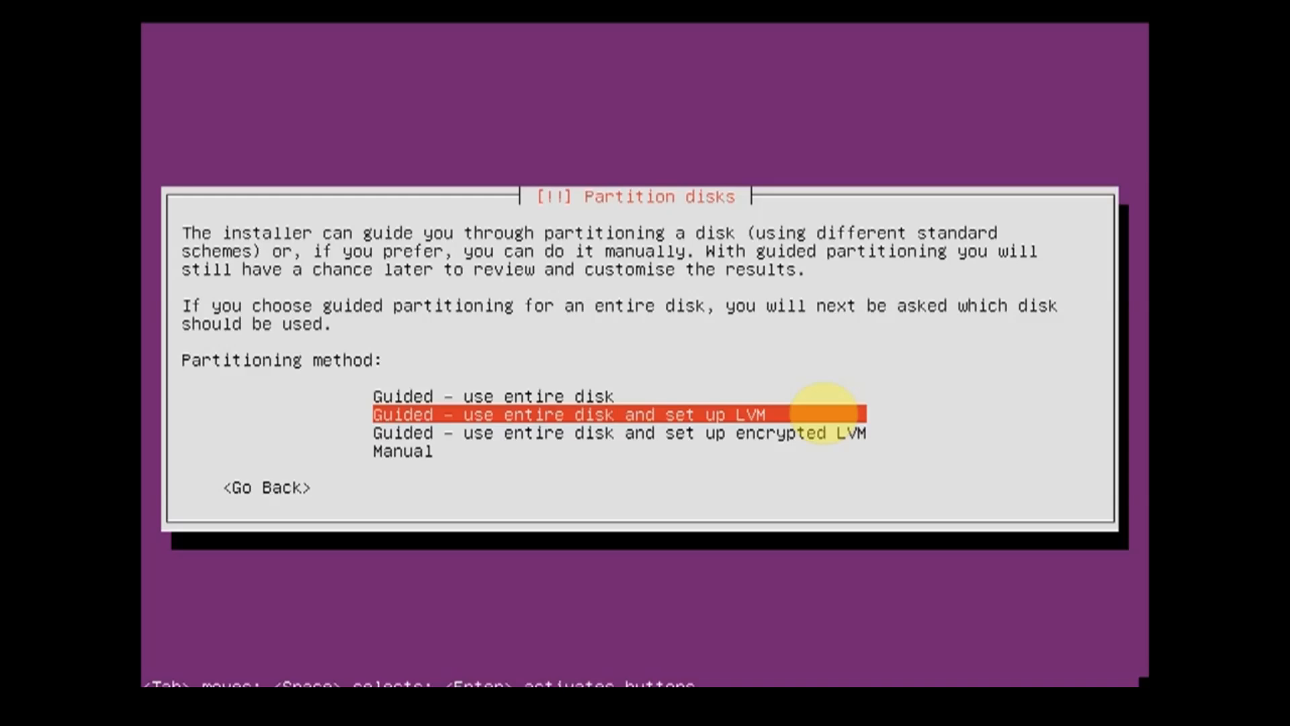
# Step: Review the available disk partitioning methods, from guided use of the entire disk, with or without LVM, to manual
pyautogui.press('Up')
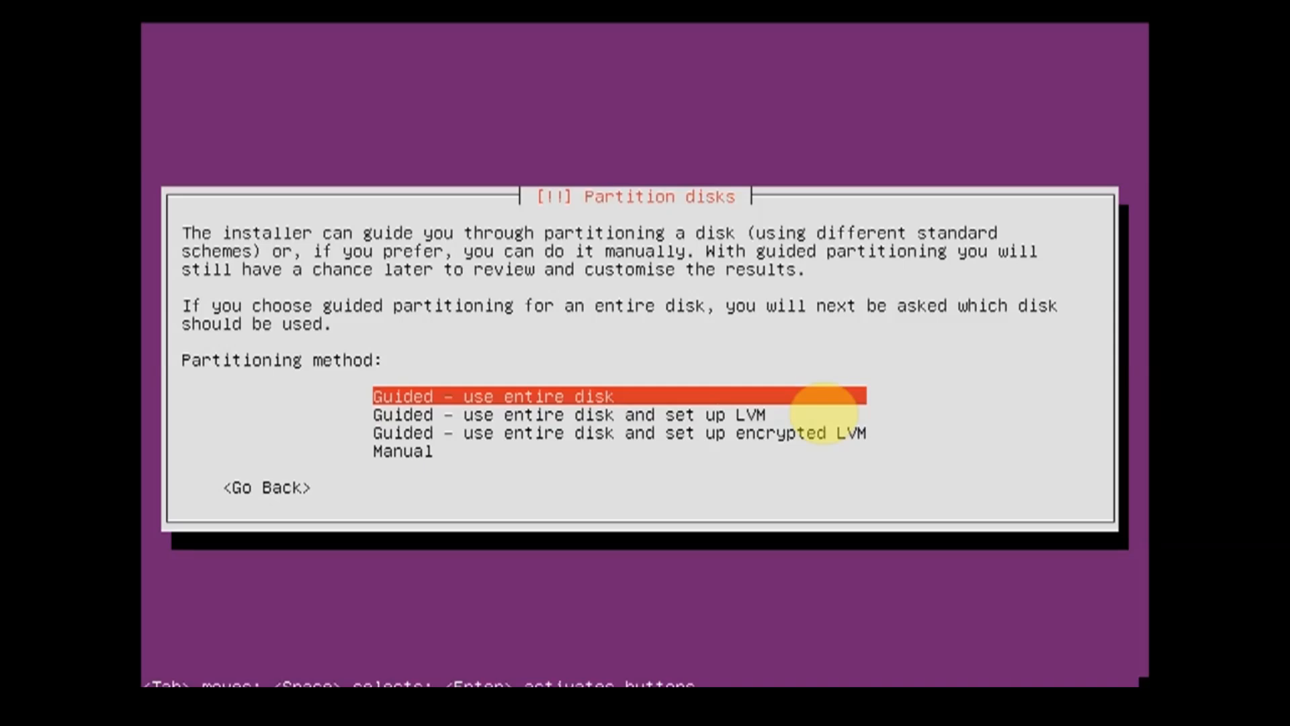
pyautogui.press('Down')
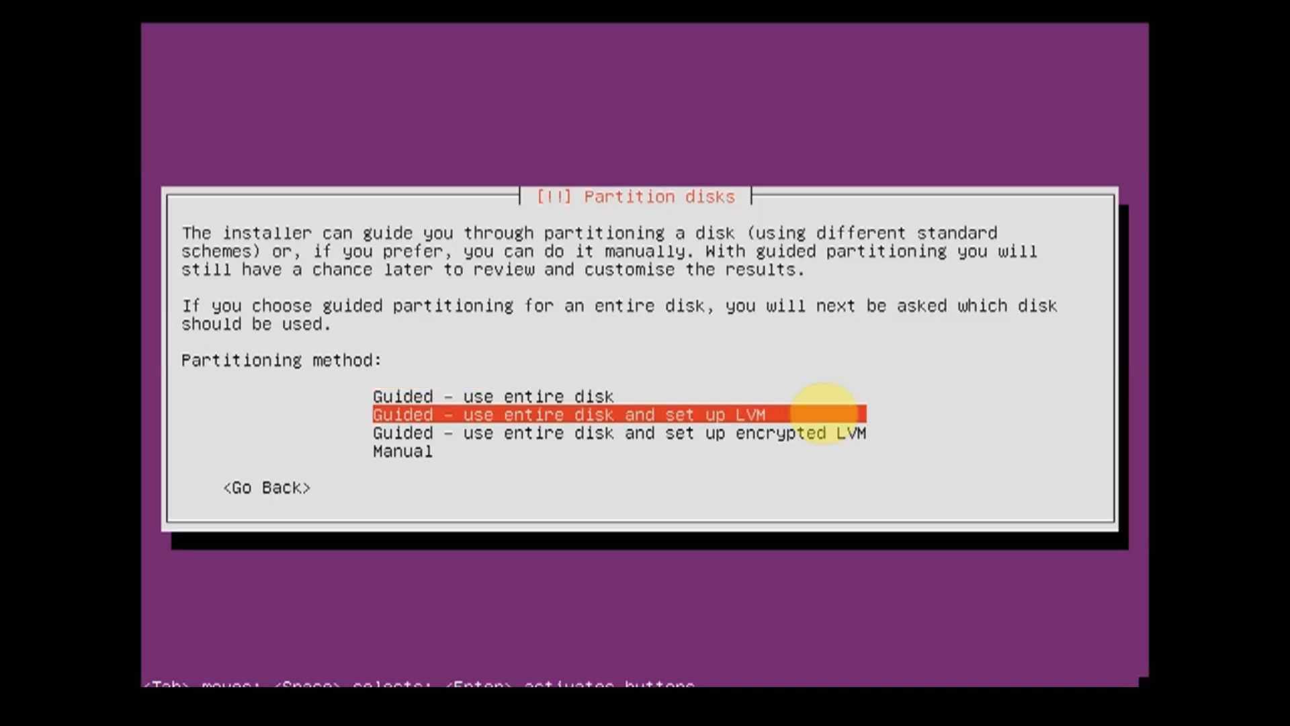
pyautogui.press('Down')
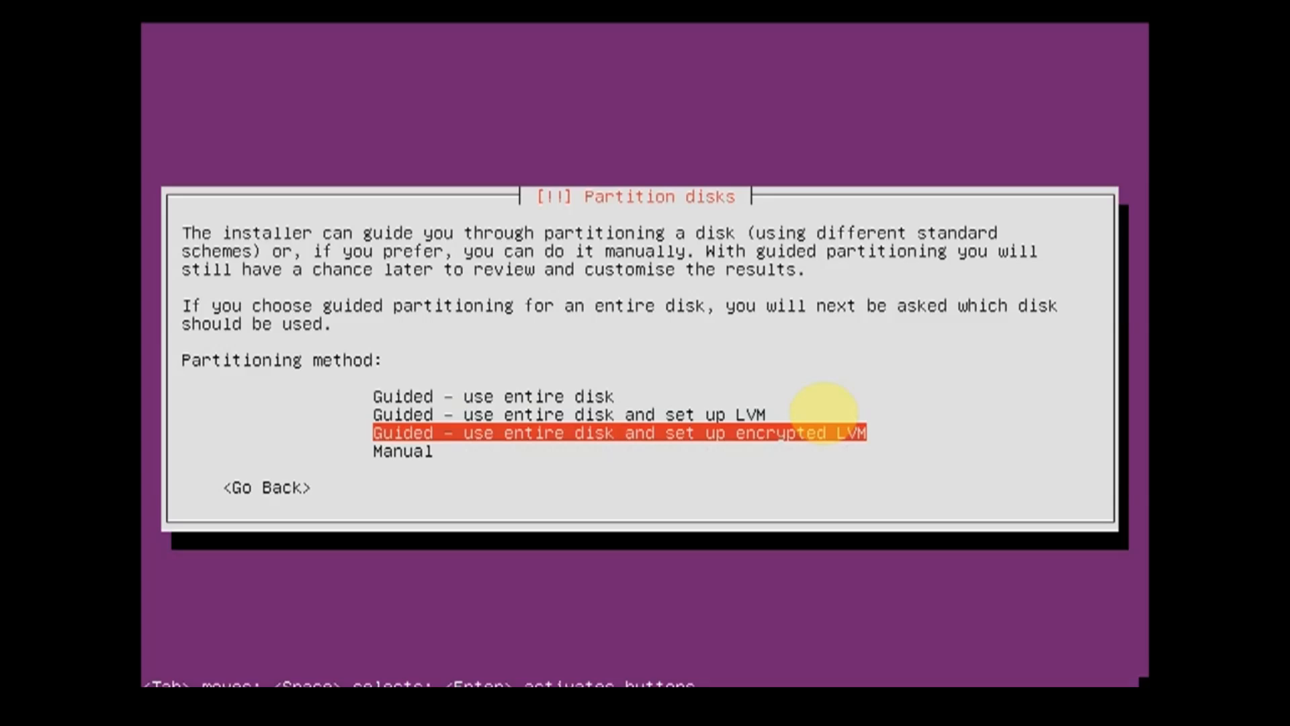
pyautogui.press('Down')
pyautogui.press('Up')
pyautogui.press('Up')
pyautogui.press('Up')
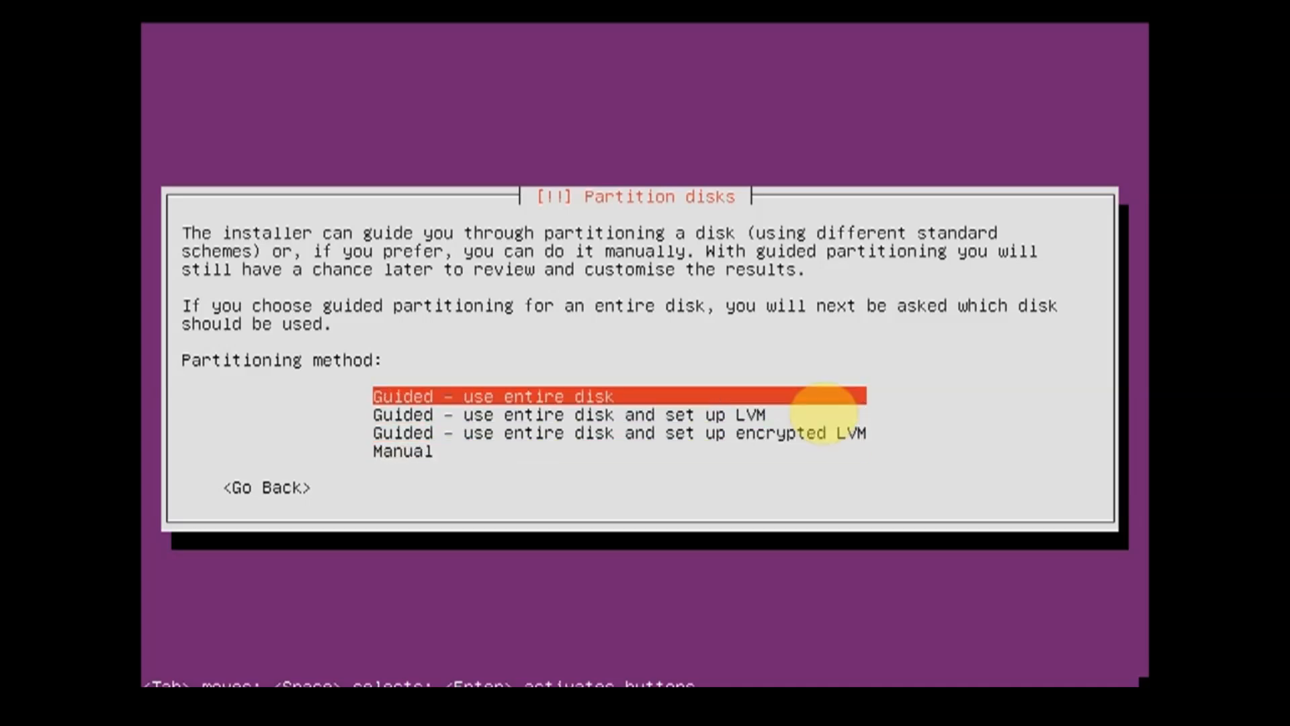
pyautogui.press('Down')
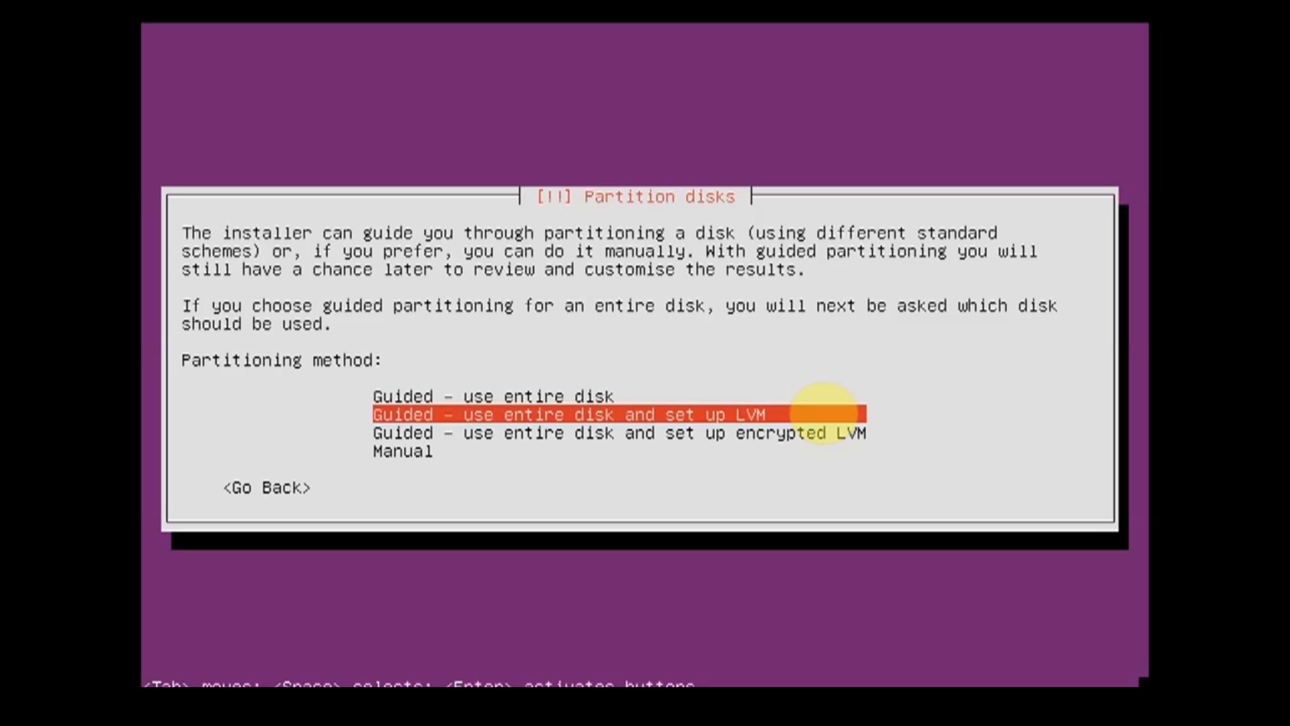
pyautogui.press('Up')
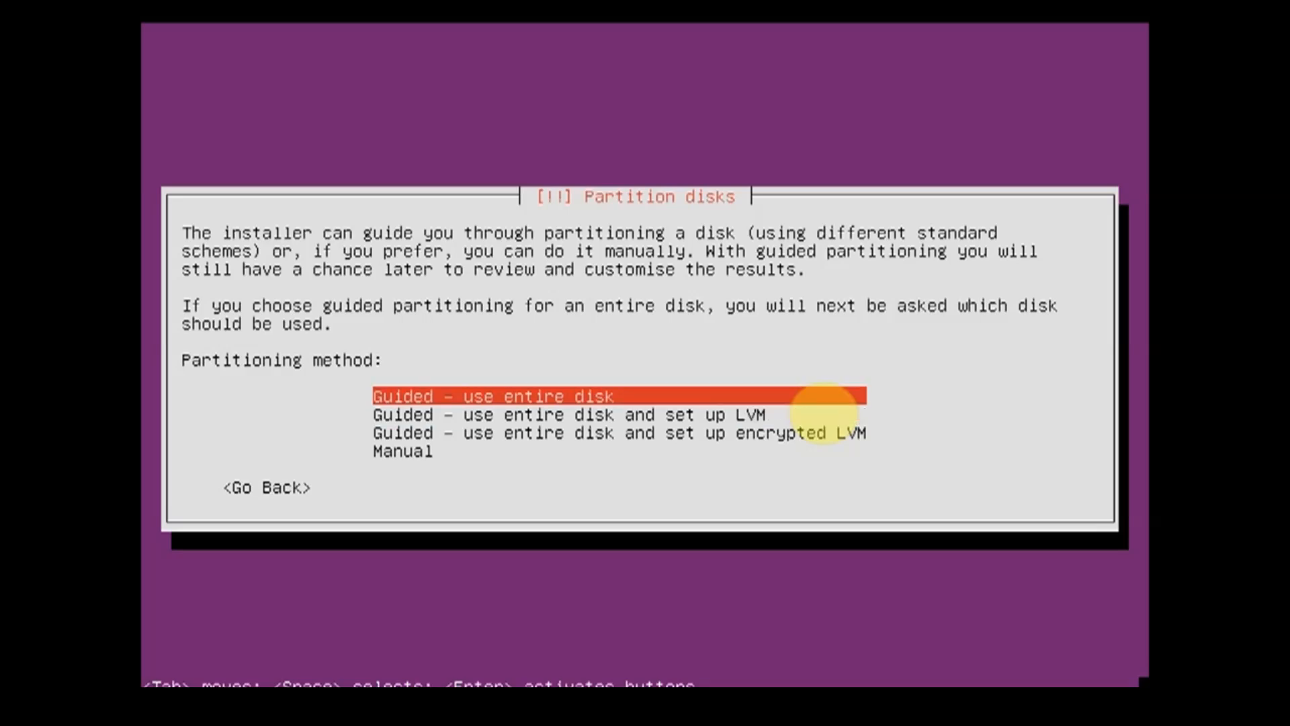
pyautogui.press('Down')
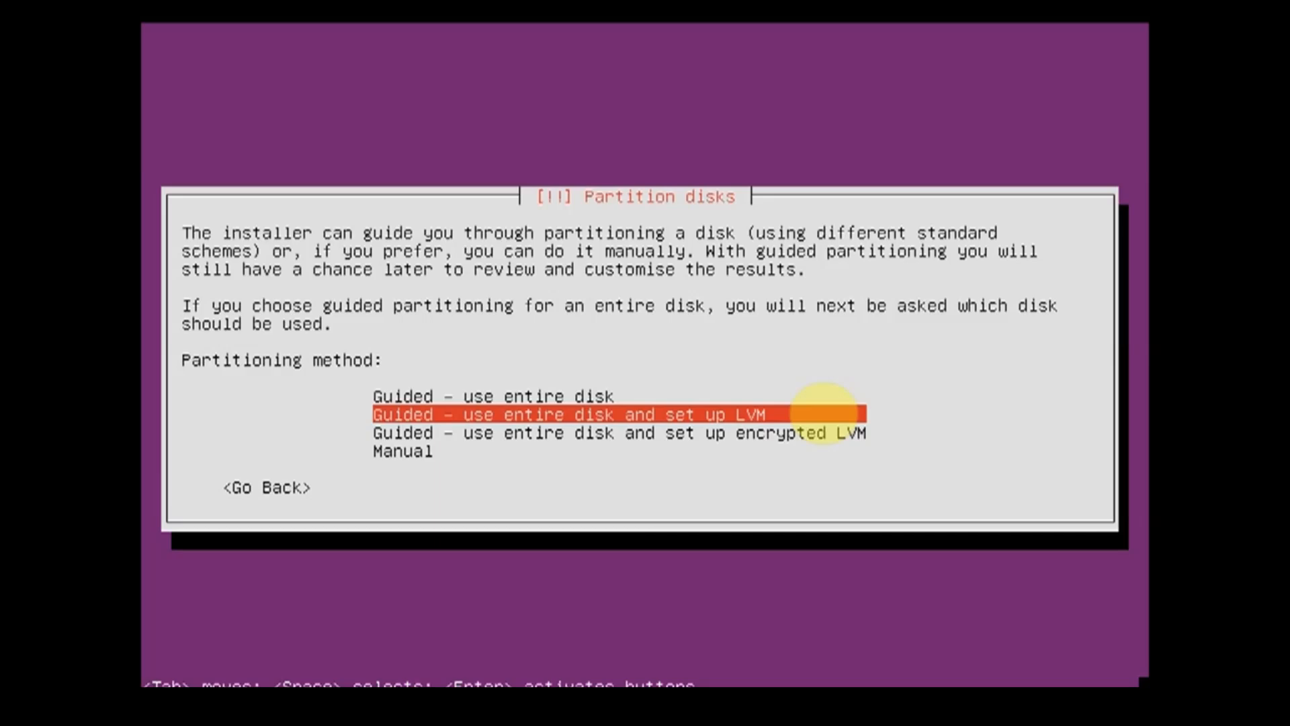
pyautogui.press('Down')
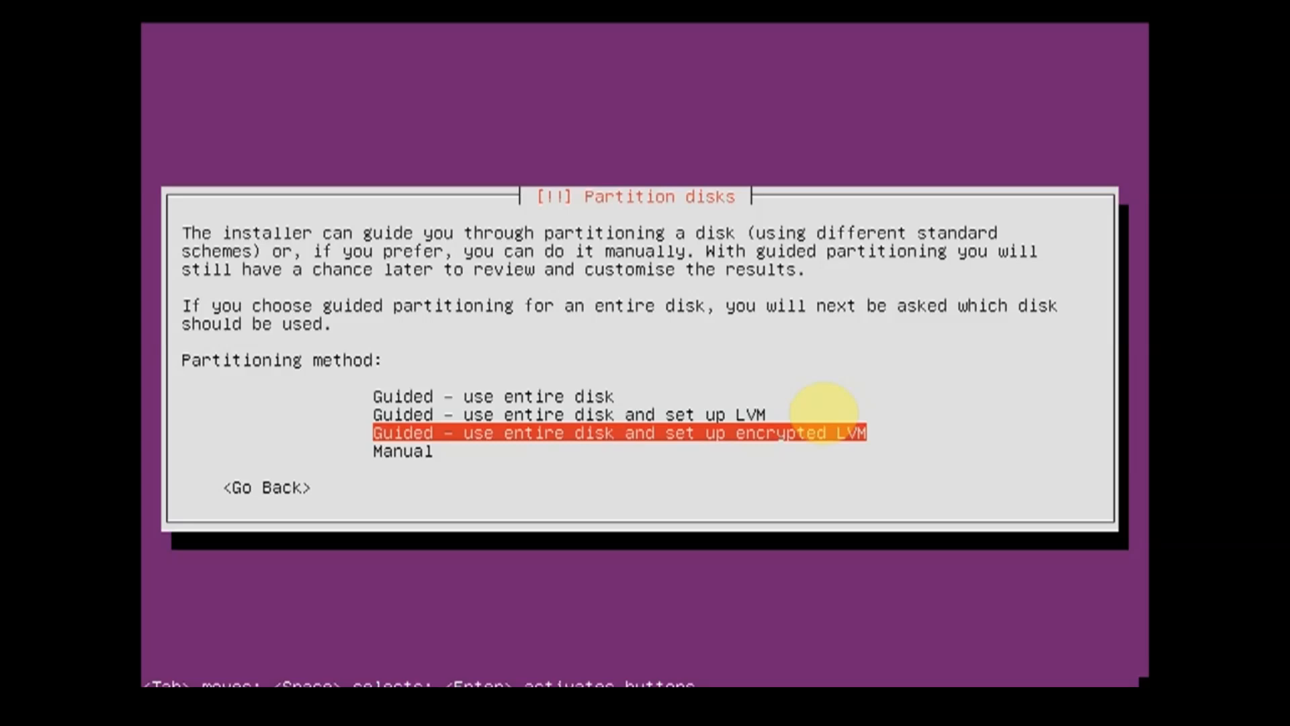
pyautogui.press('Down')
pyautogui.press('Up')
pyautogui.press('Up')
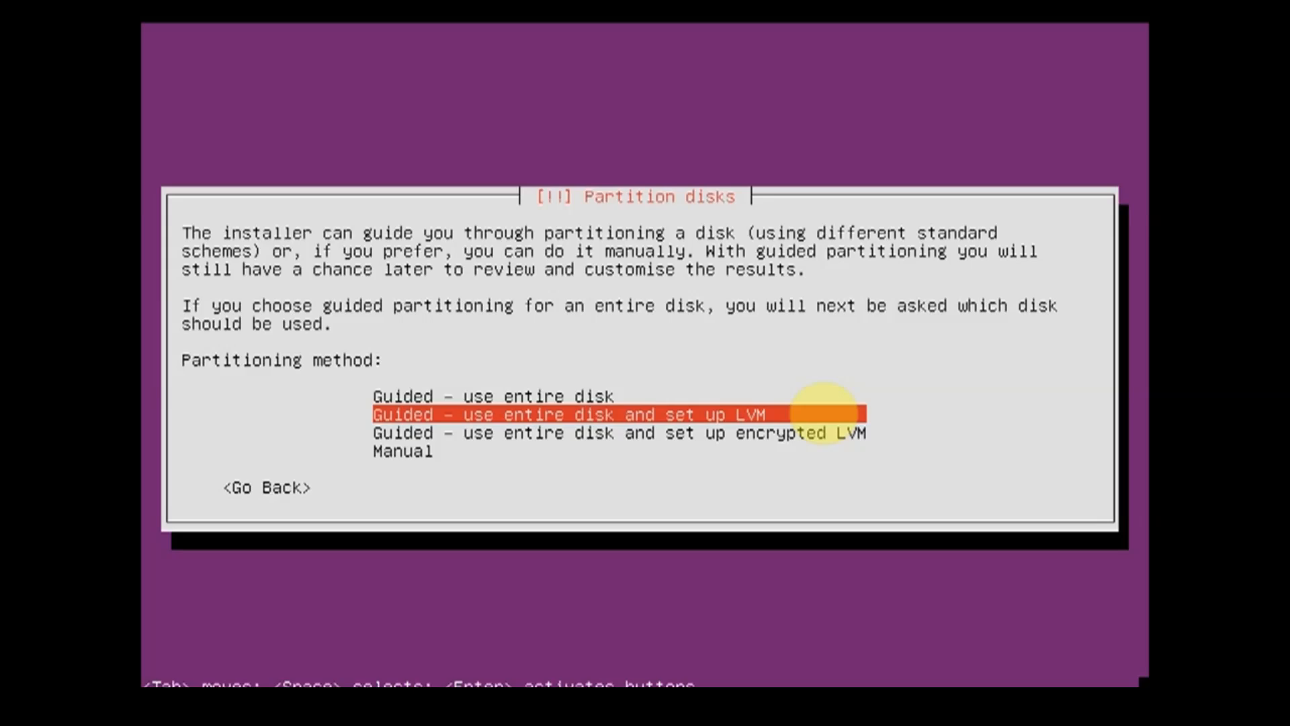
# Step: Choose guided partitioning of the entire SCSI3 (sda) disk with LVM, and write the partitioning scheme to configure LVM
pyautogui.press('Up')
pyautogui.press('Down')
pyautogui.press('Return')
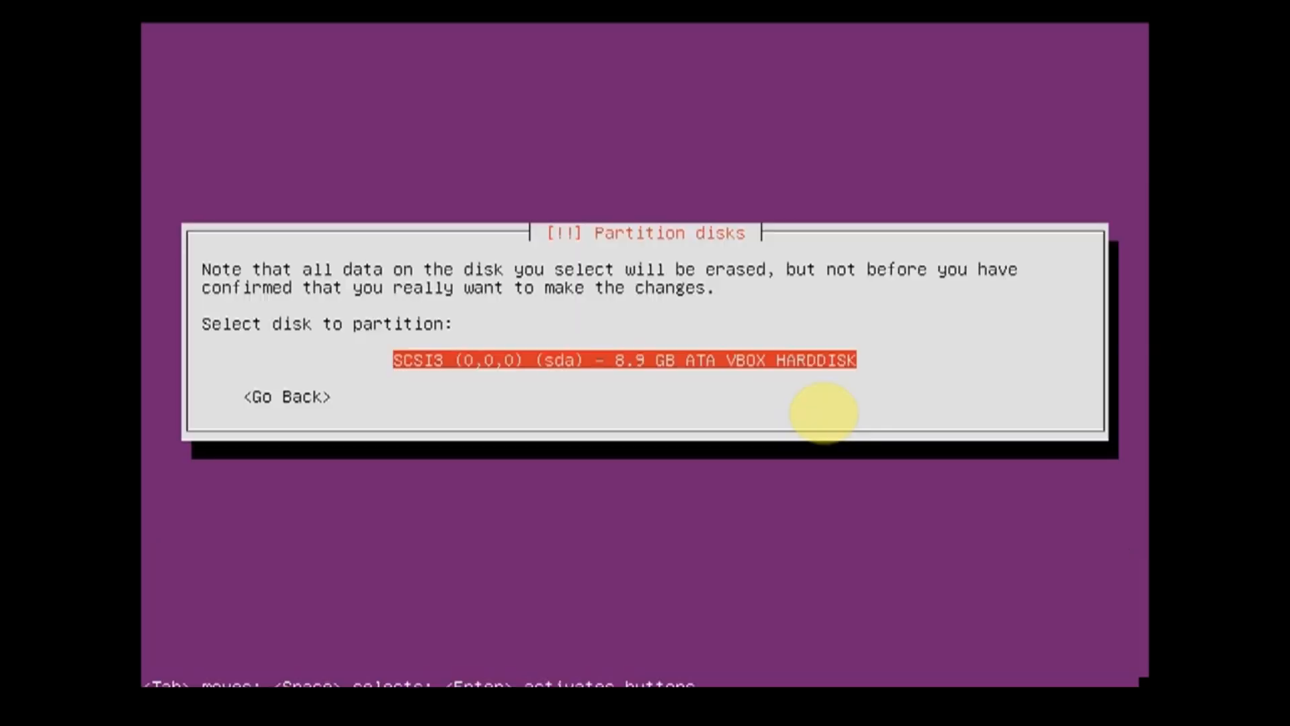
pyautogui.press('Return')
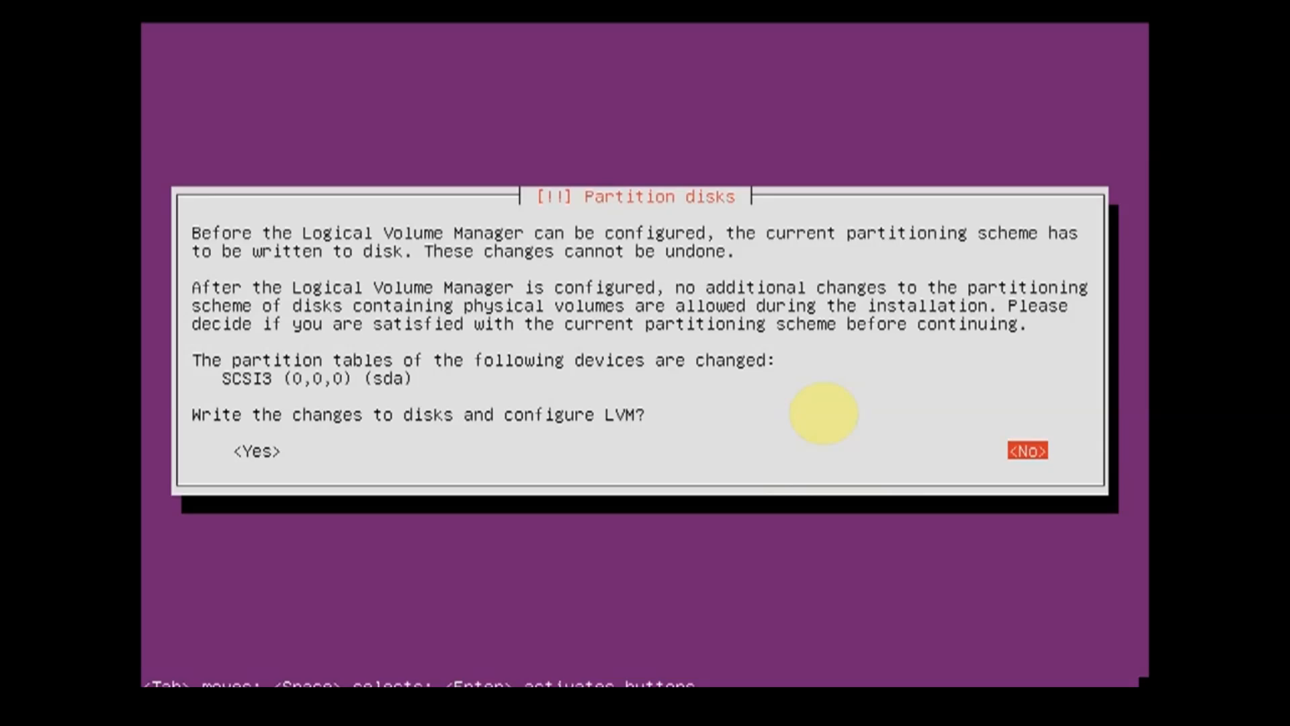
pyautogui.press('Tab')
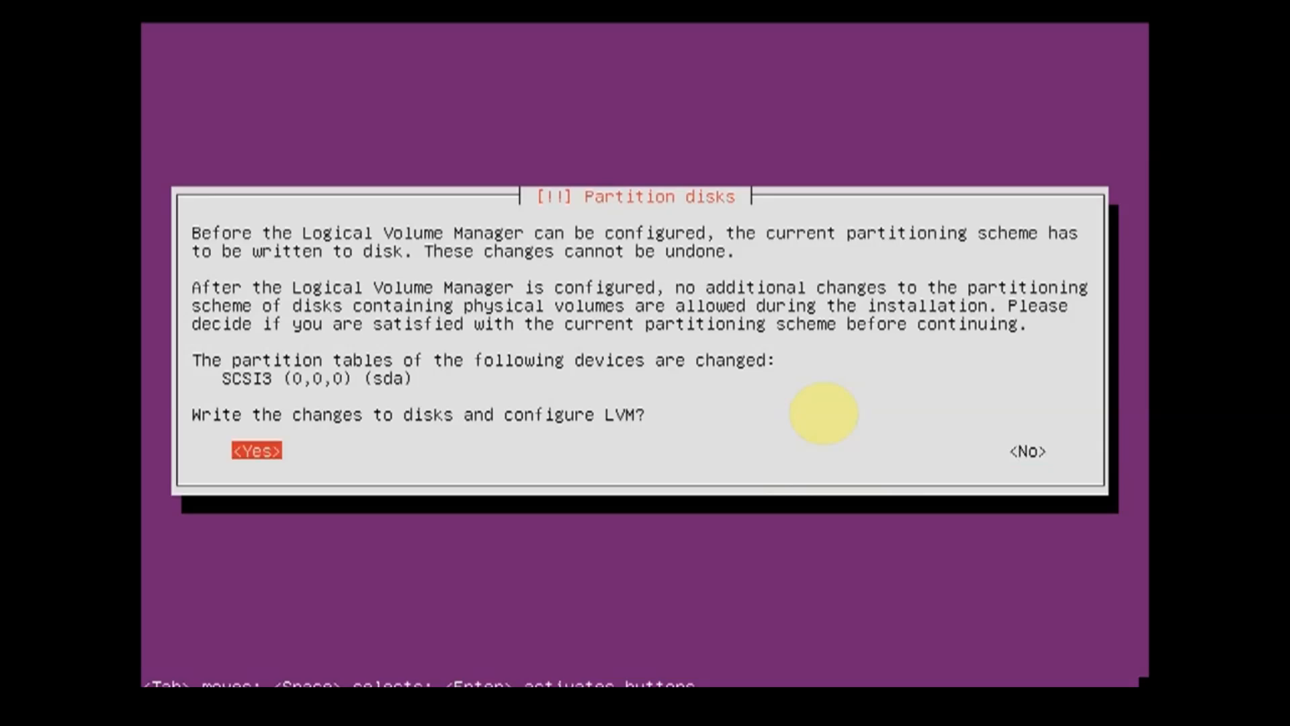
pyautogui.press('Return')
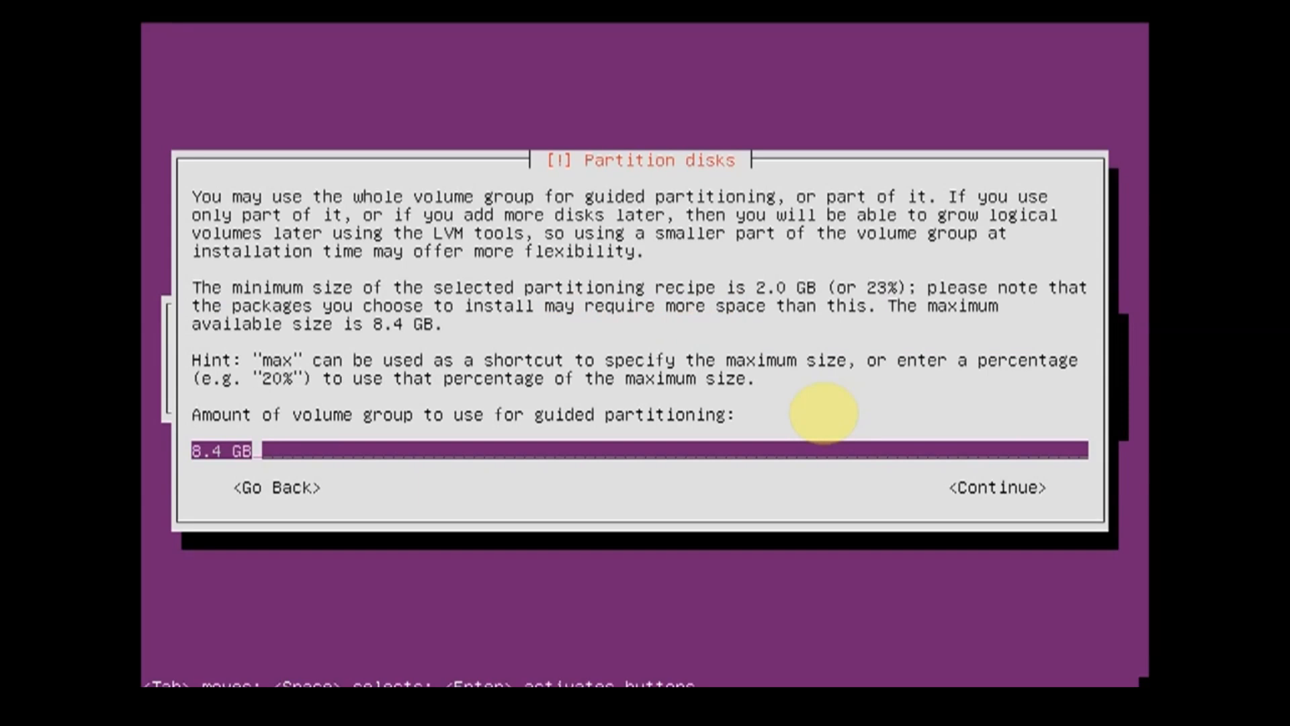
# Step: Use 8.4 GB of the volume group for guided partitioning and write the partition changes to the disks
pyautogui.press('Return')
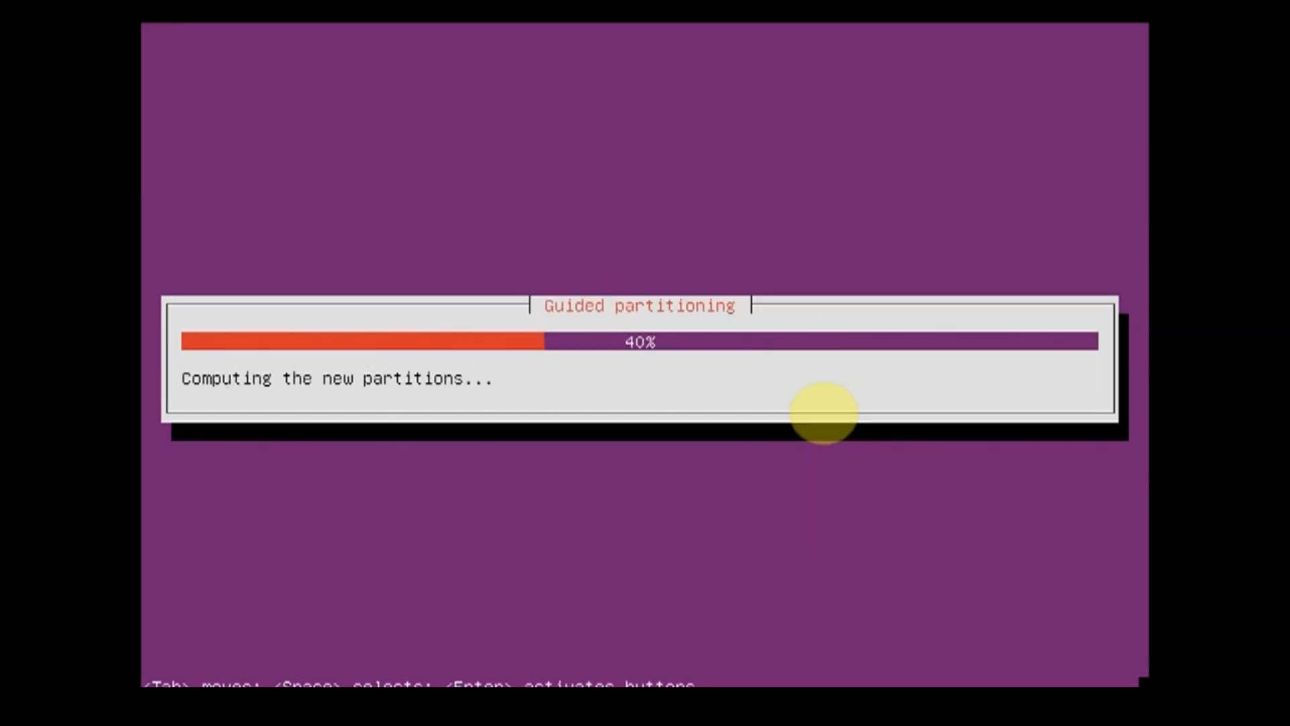
pyautogui.press('Tab')
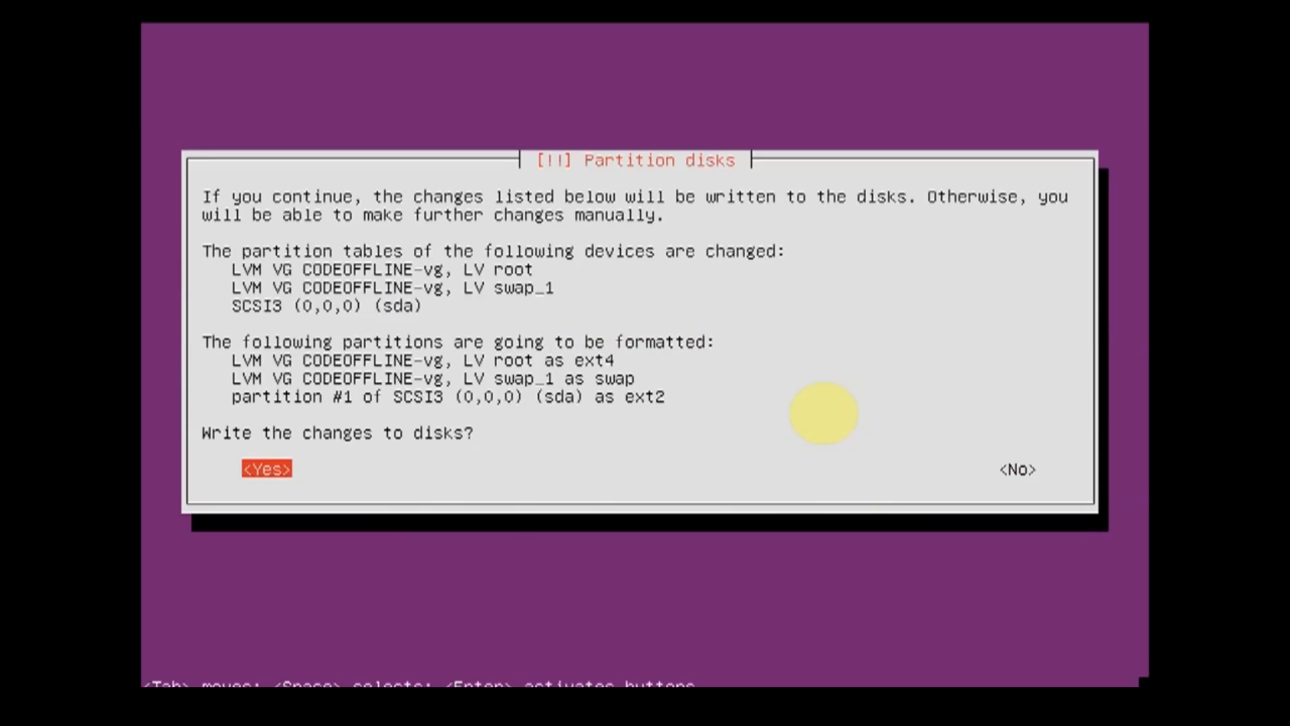
pyautogui.press('Return')
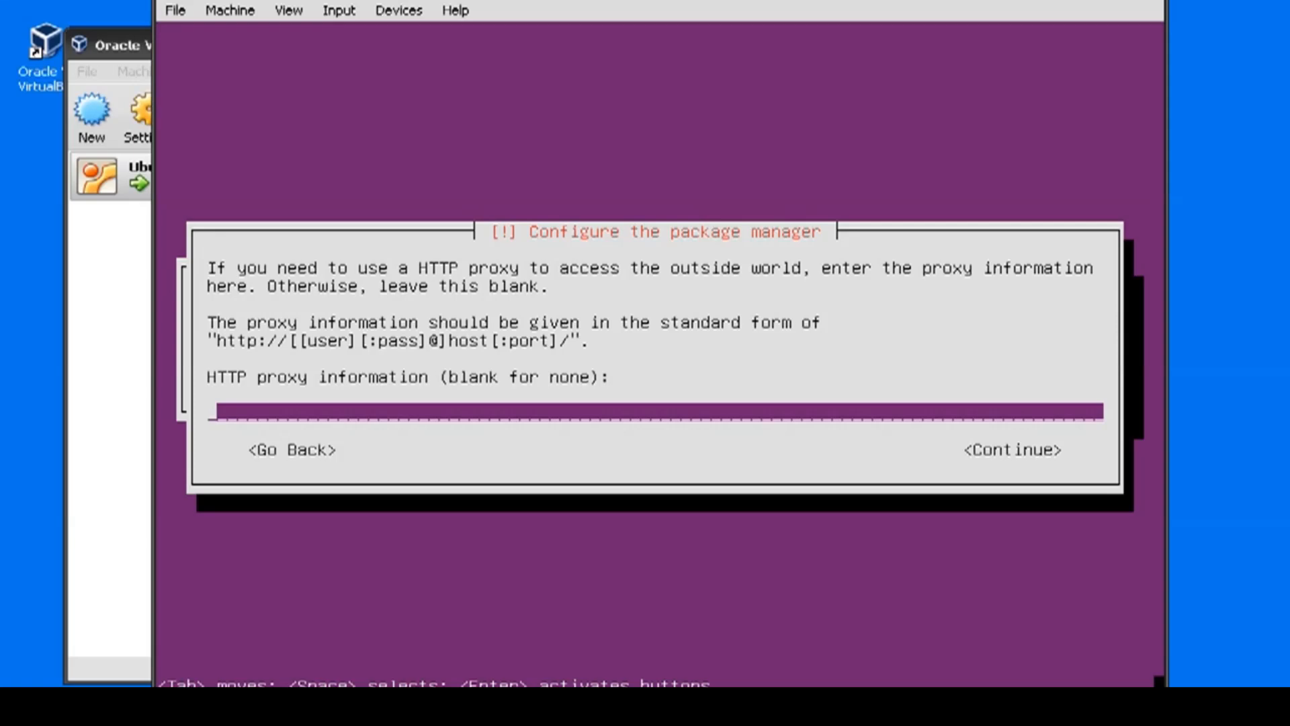
# Step: Configure the packages with a blank HTTP proxy, no automatic updates and only the standard system utilities
pyautogui.press('Return')
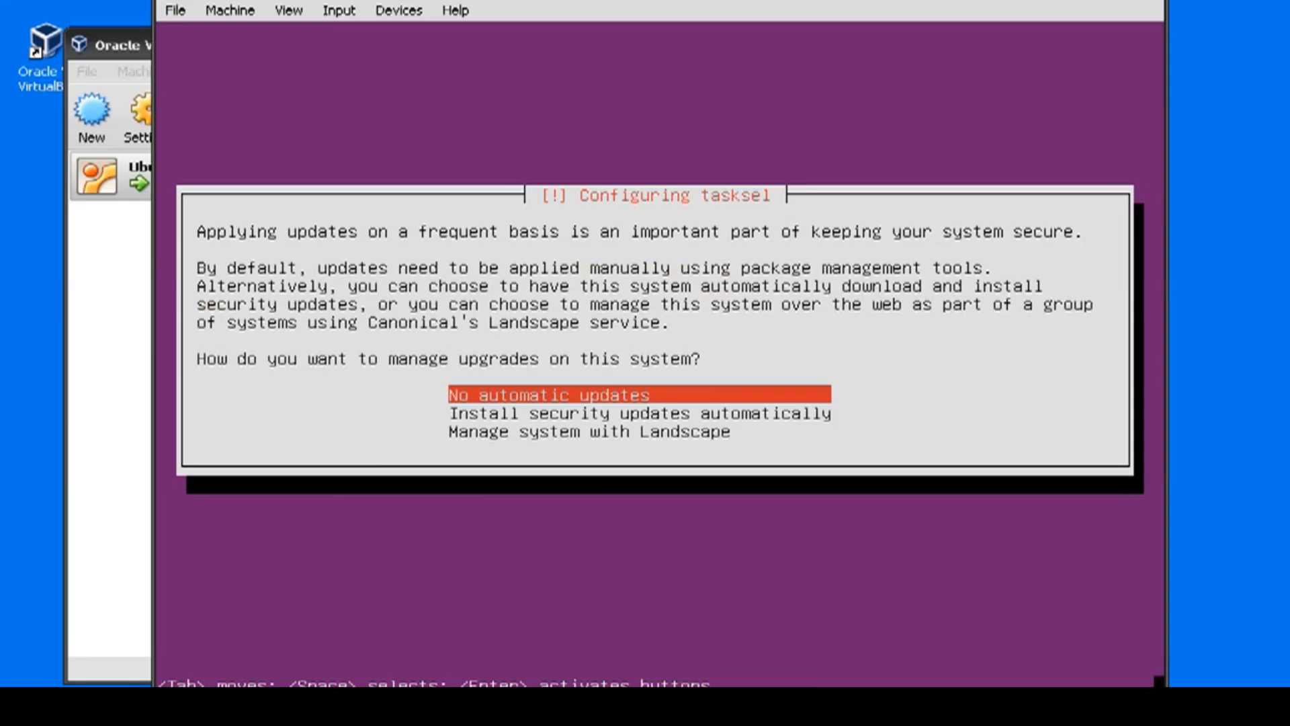
pyautogui.press('Return')
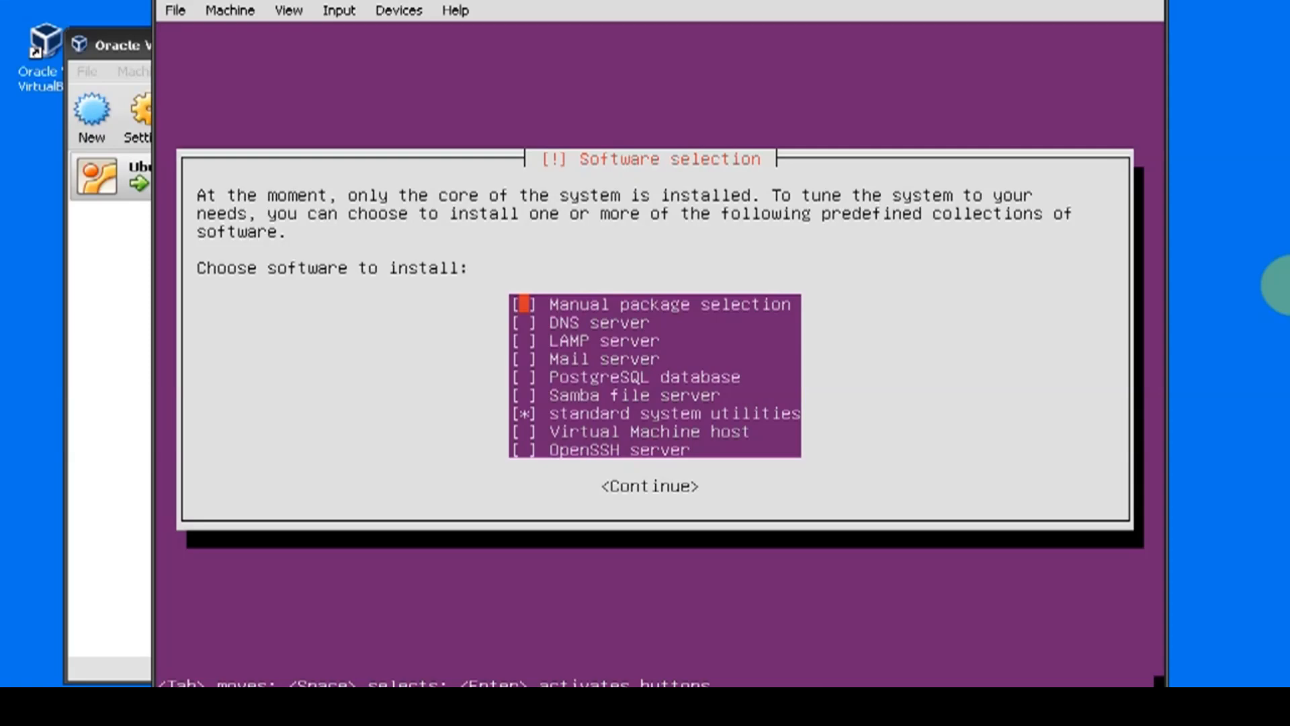
pyautogui.press('Return')
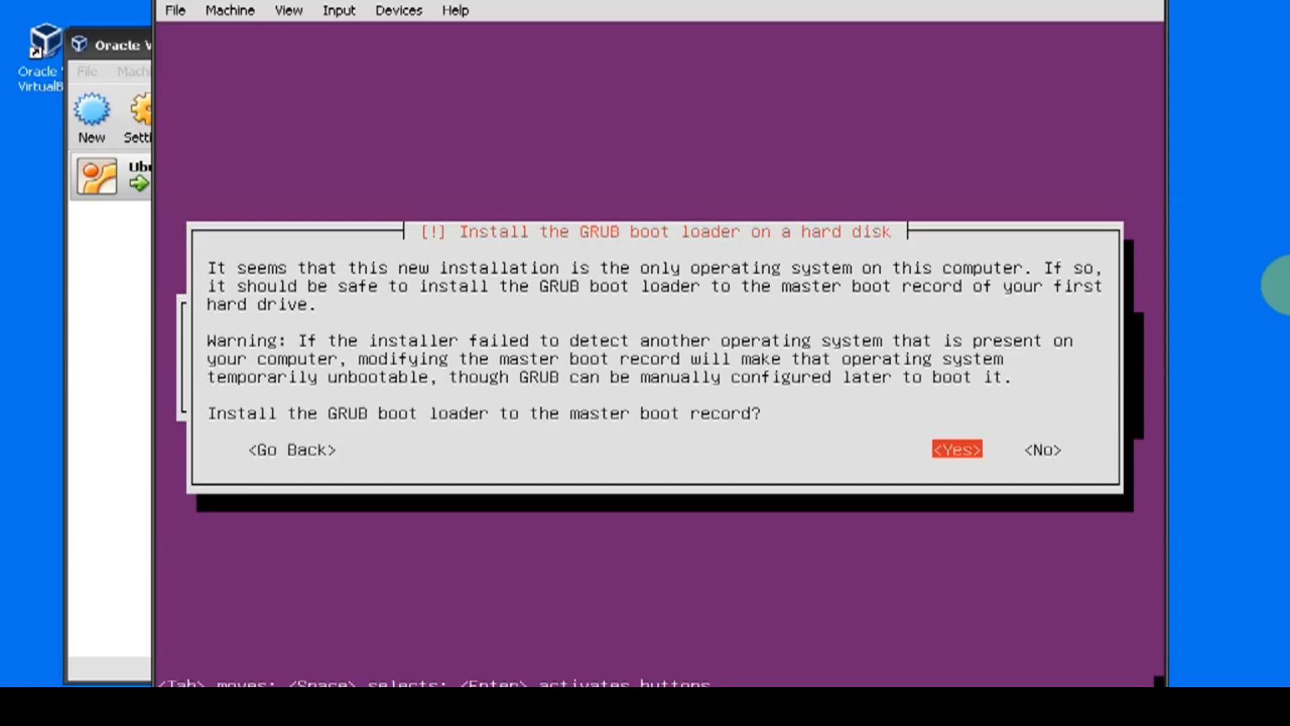
# Step: Install the GRUB boot loader to the master boot record and finish the installation to boot the new system
pyautogui.press('Return')
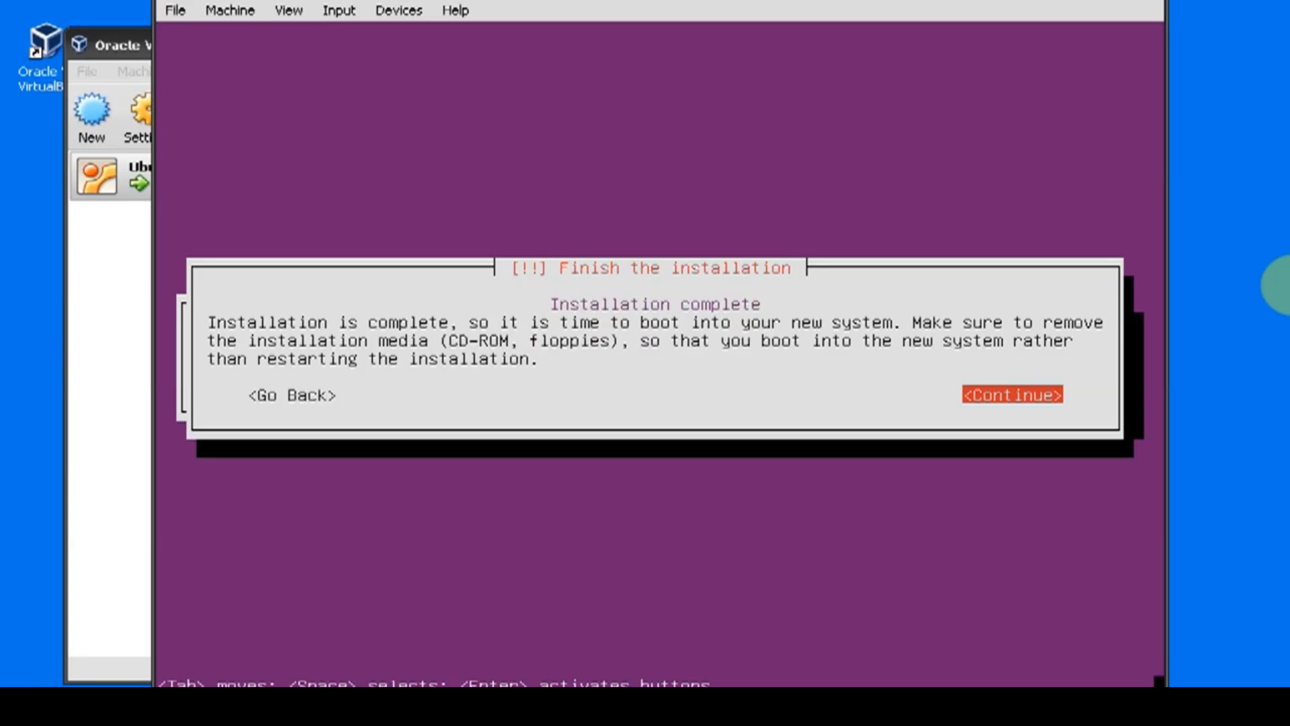
pyautogui.press('Return')
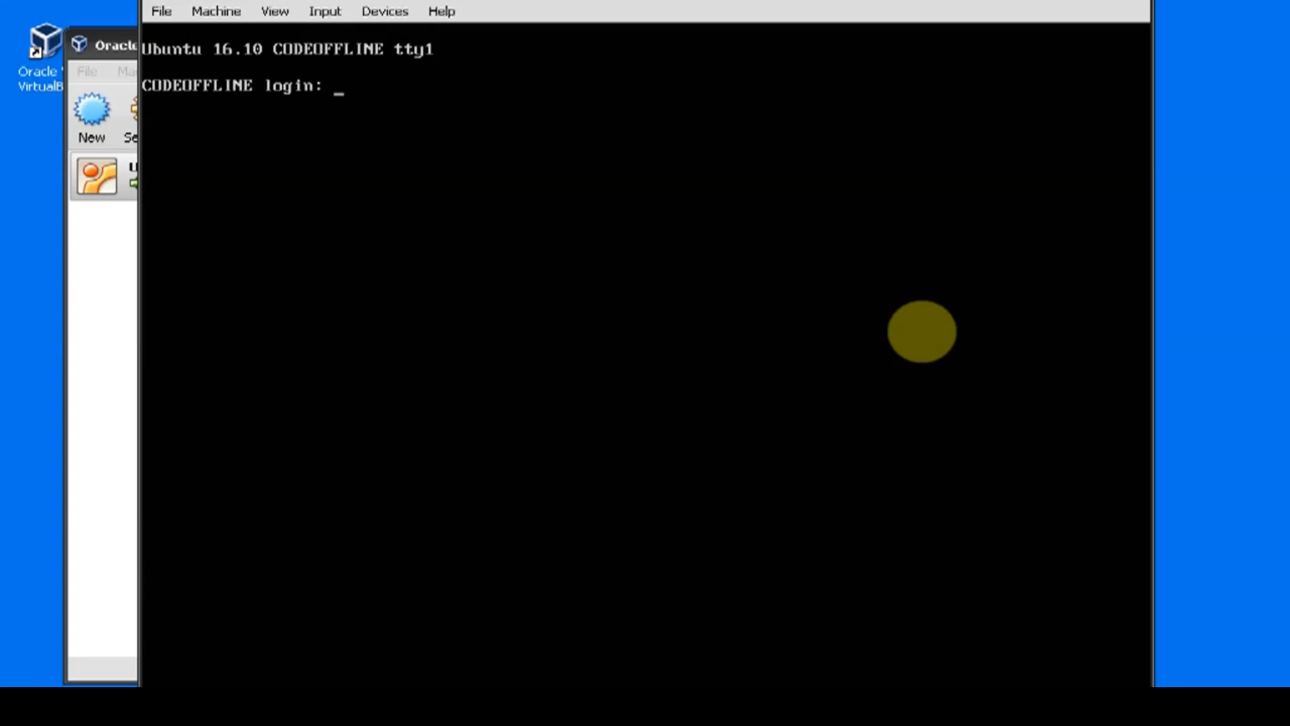
# Step: Log in to the new system with the account's username and password, and clear the terminal
pyautogui.write('prashant')
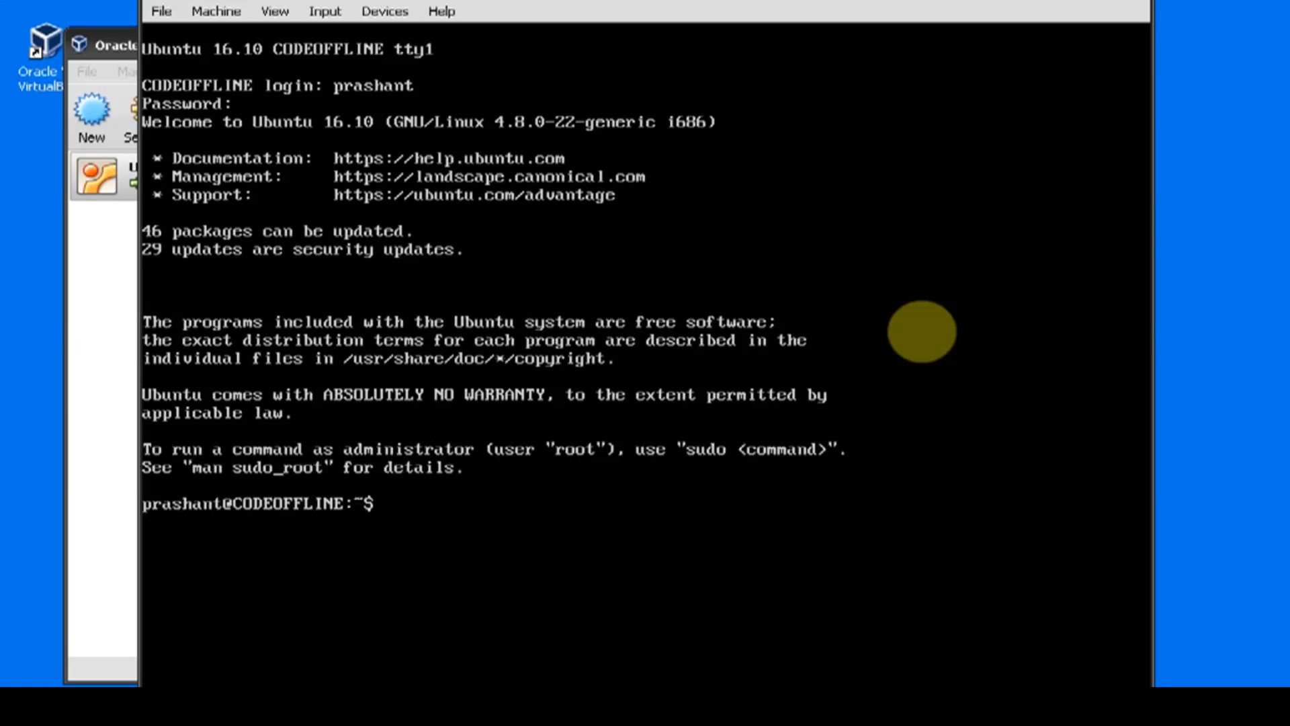
pyautogui.write('clear')
pyautogui.press('Return')
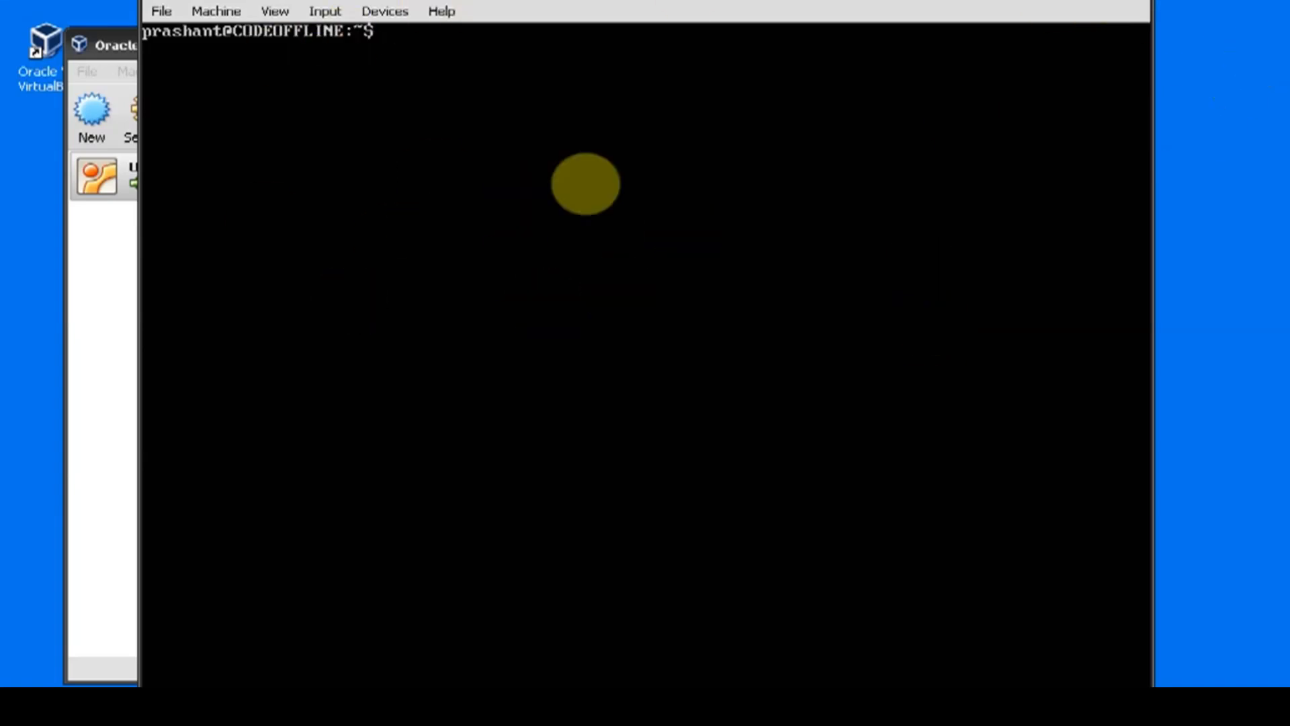
pyautogui.rightClick(744, 0)
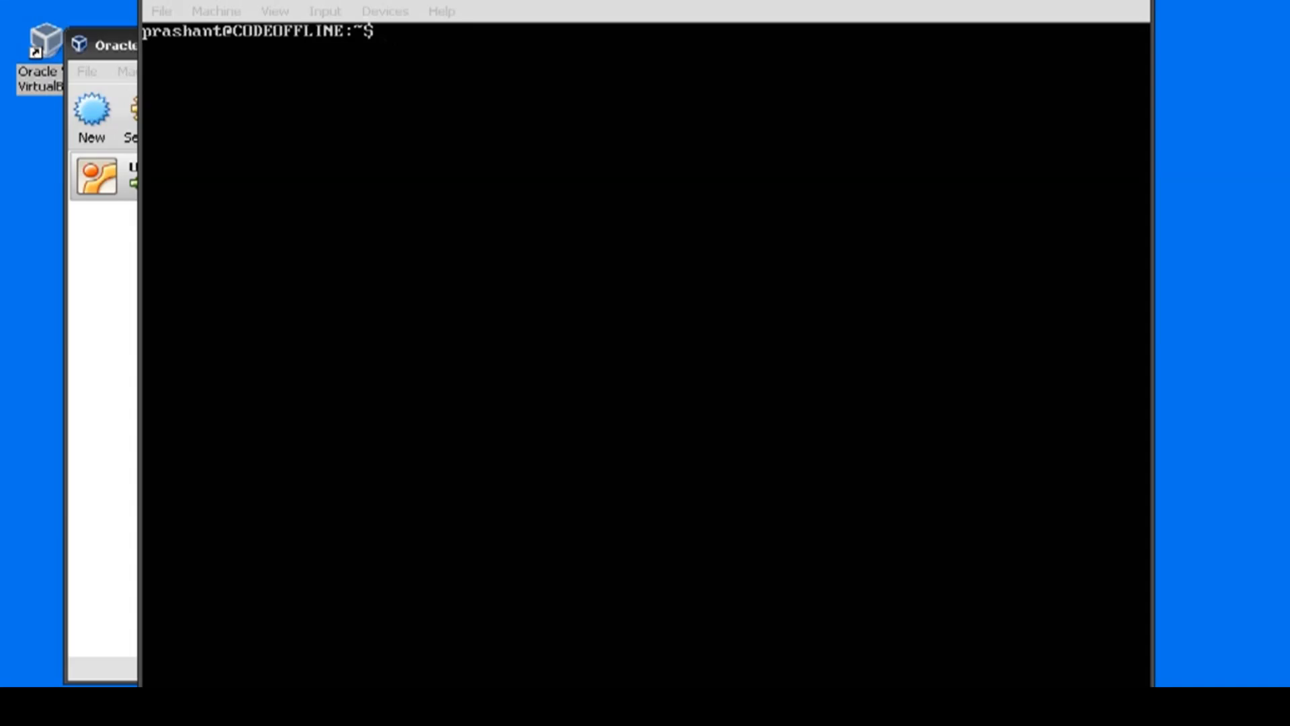
pyautogui.click(779, 0)
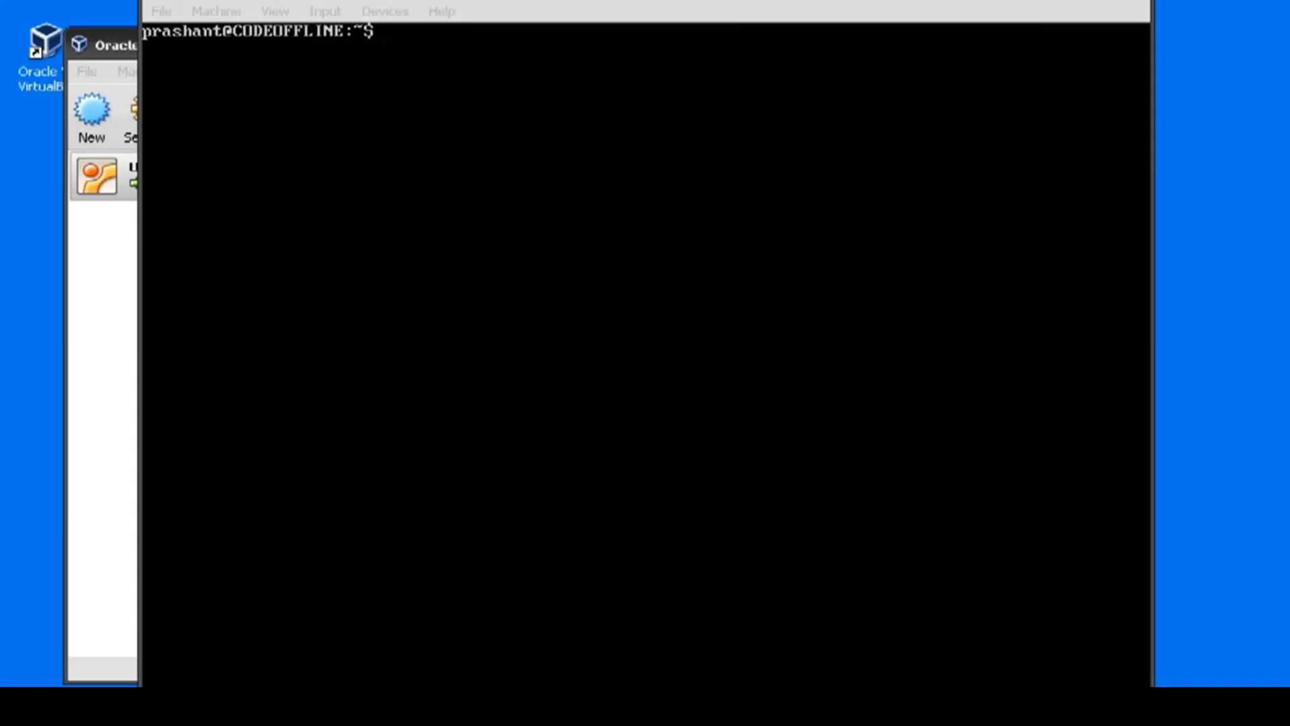